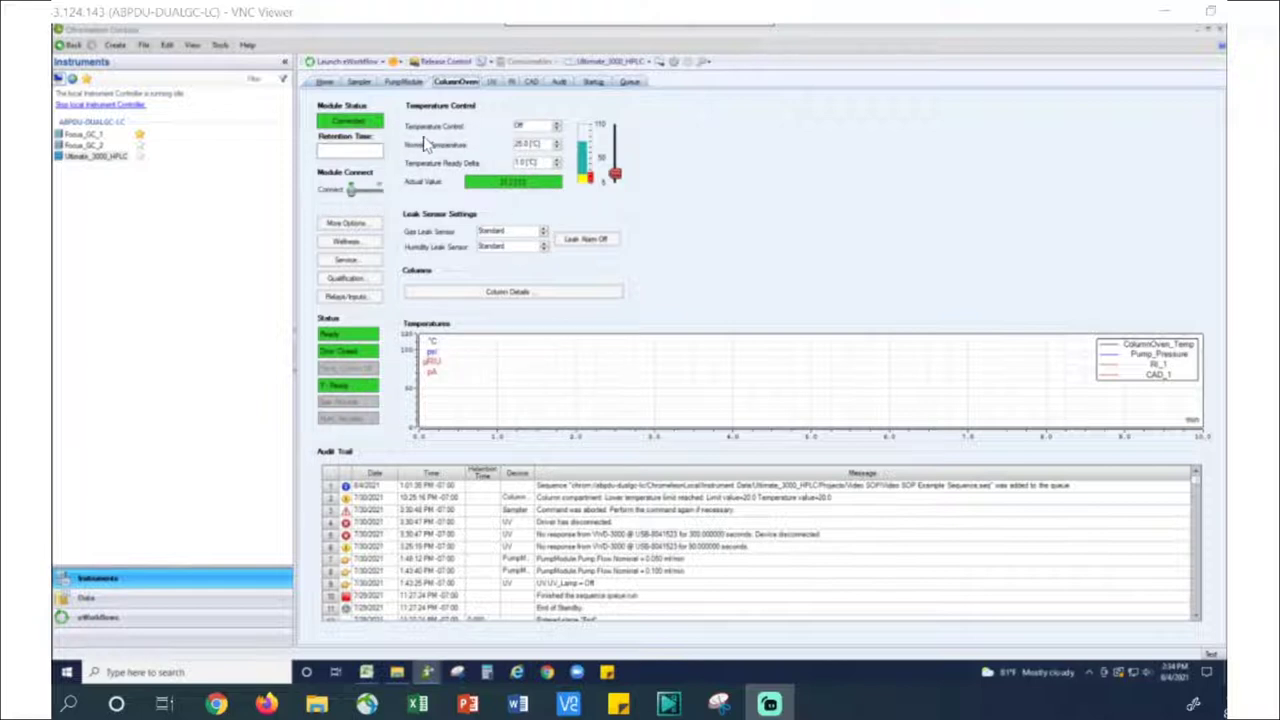
left_click(530, 143)
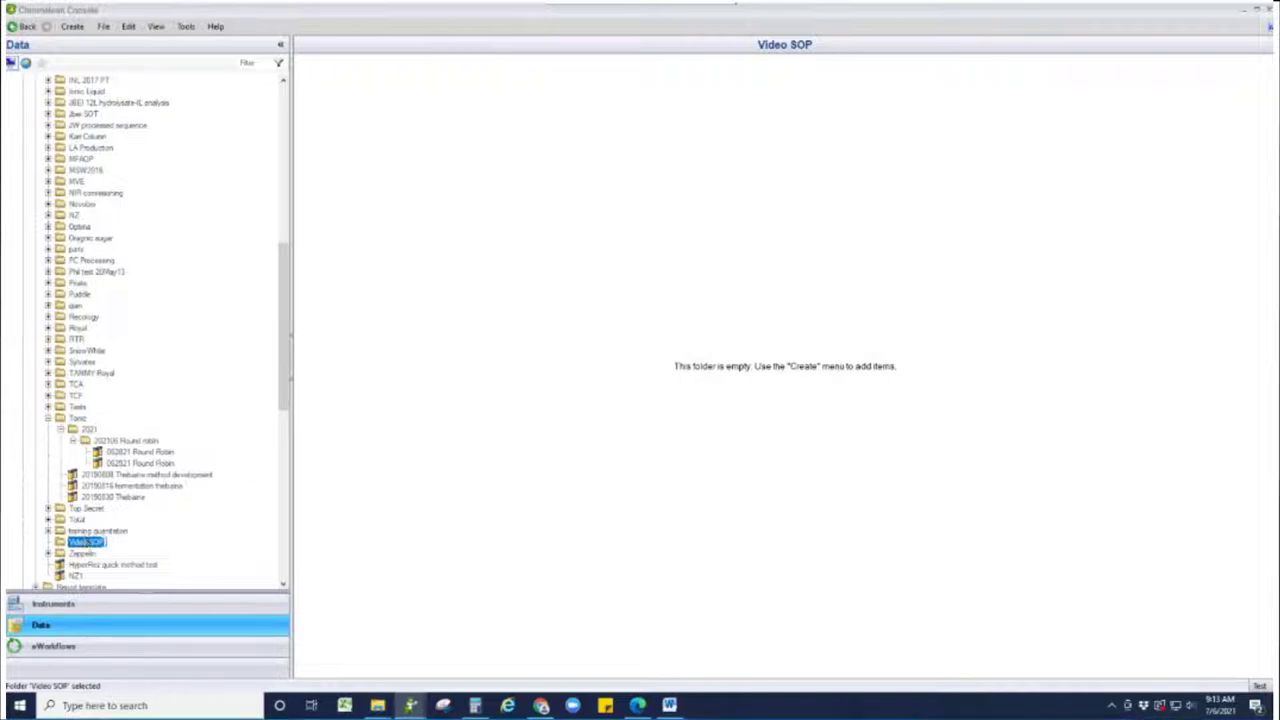
Start a new sequence in the Video SOP folder for the Ultimate_3000_HPLC instrument
left_click(72, 26)
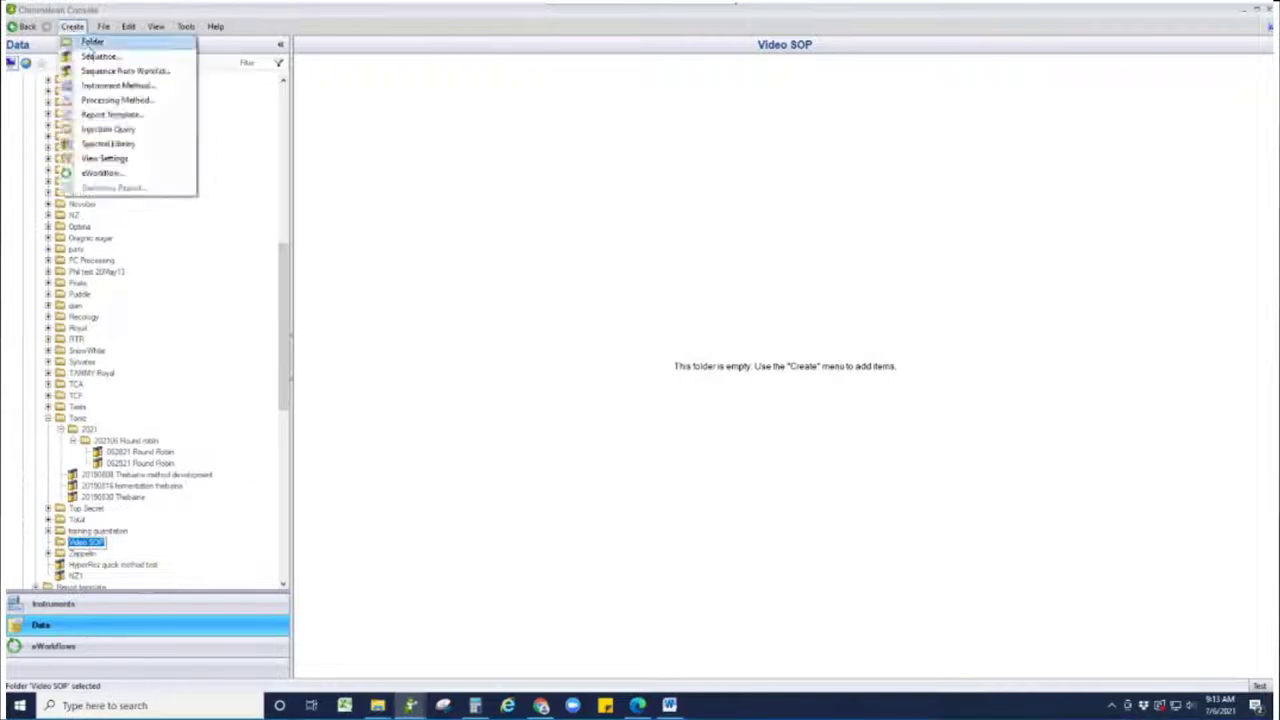
left_click(98, 57)
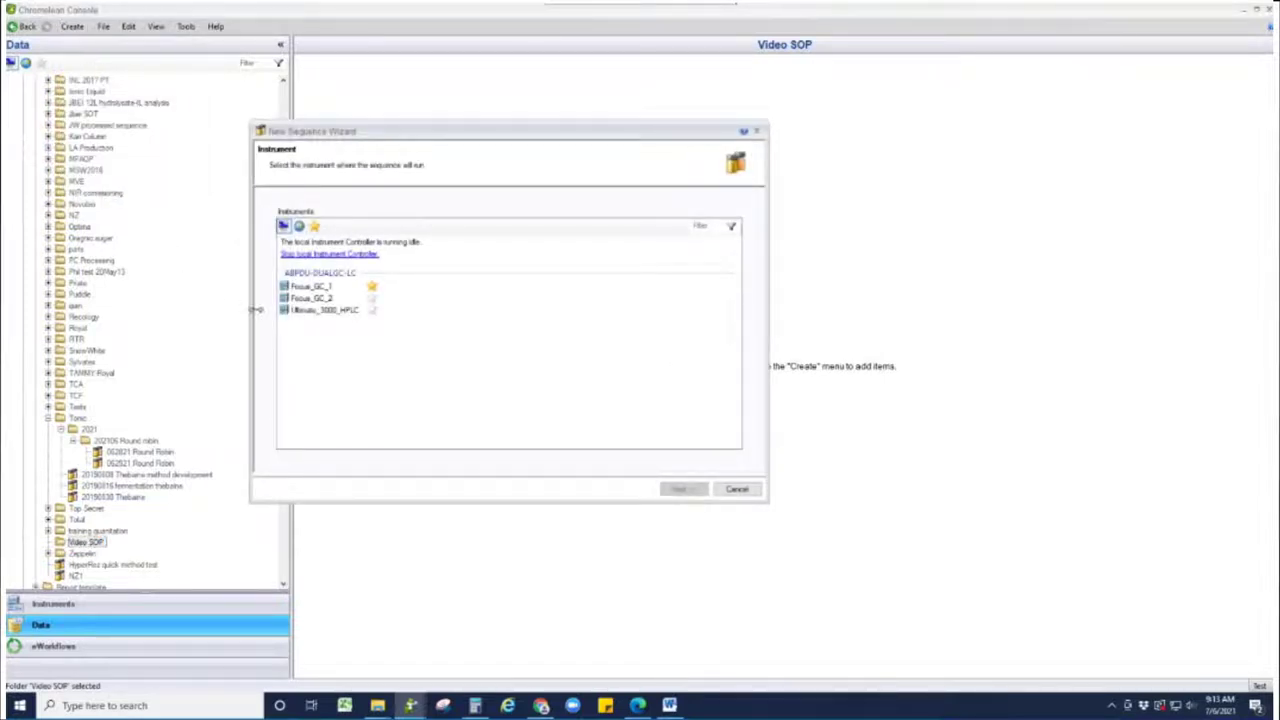
left_click(305, 310)
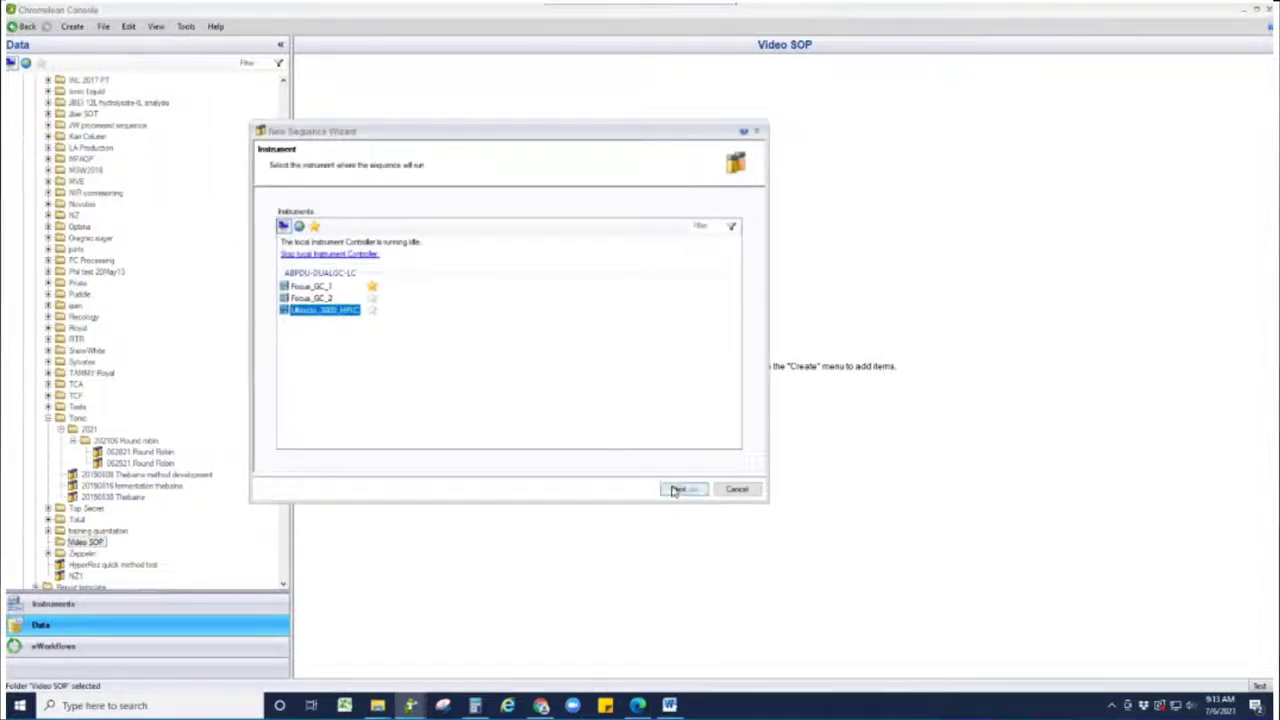
left_click(680, 488)
Define the unknown injections with the name pattern "Video SOP Sample" and 10 vials
double_click(557, 228)
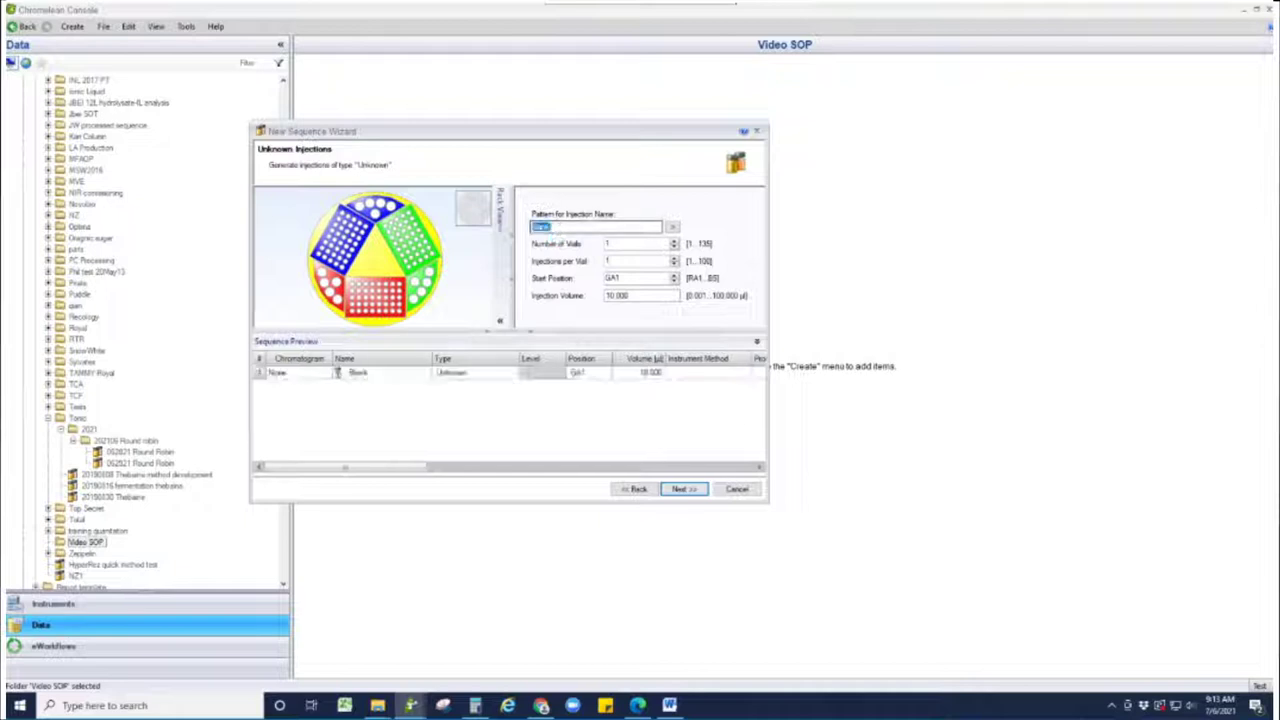
type("Vi")
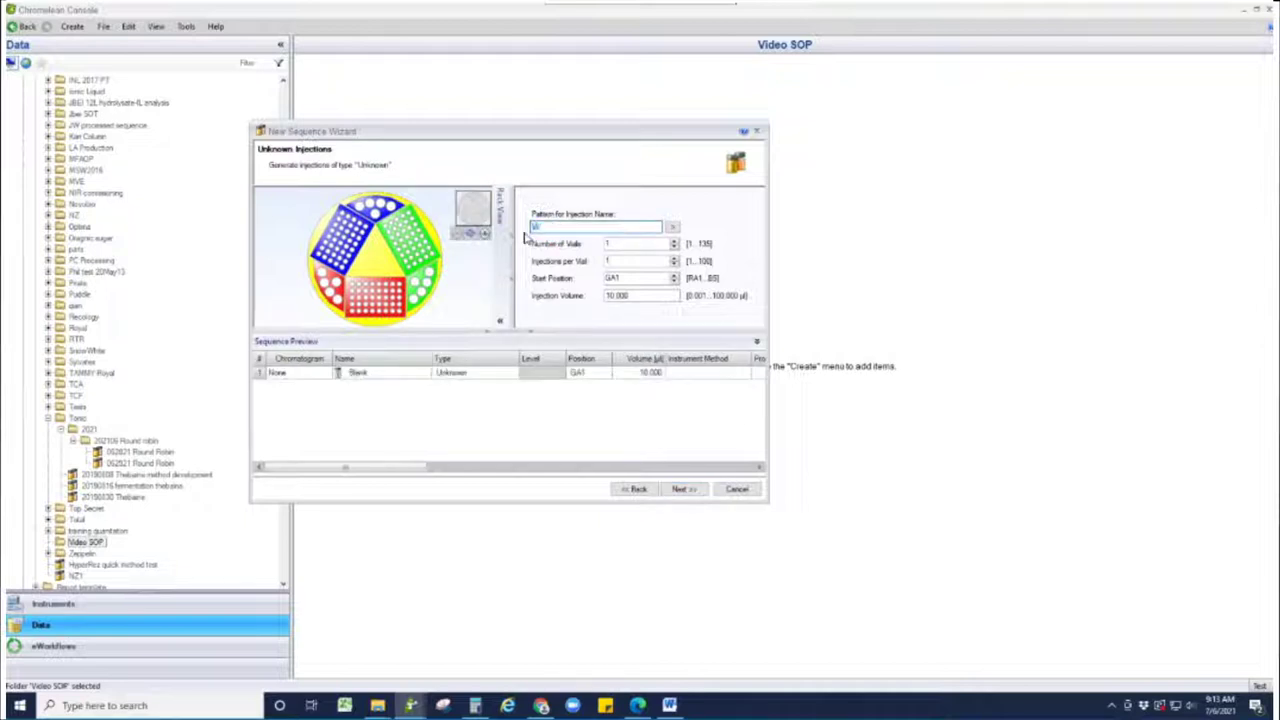
type("deo SOP Sample")
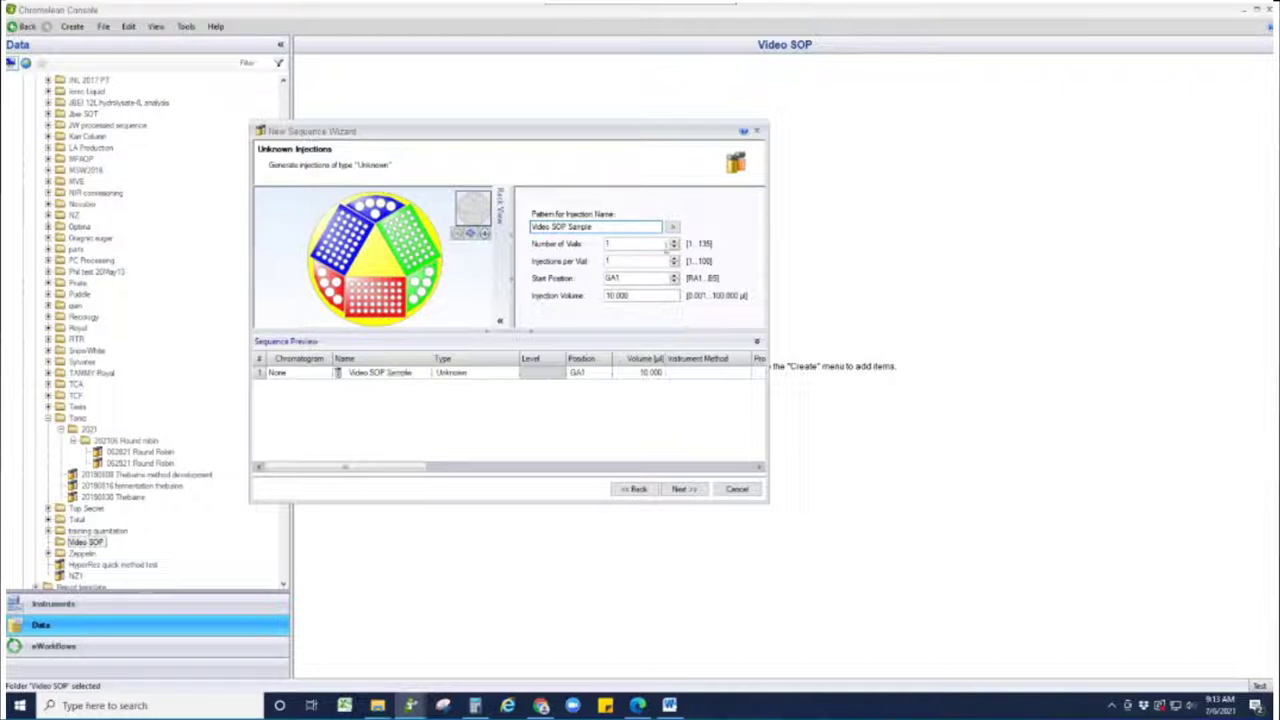
key("Tab")
type("10")
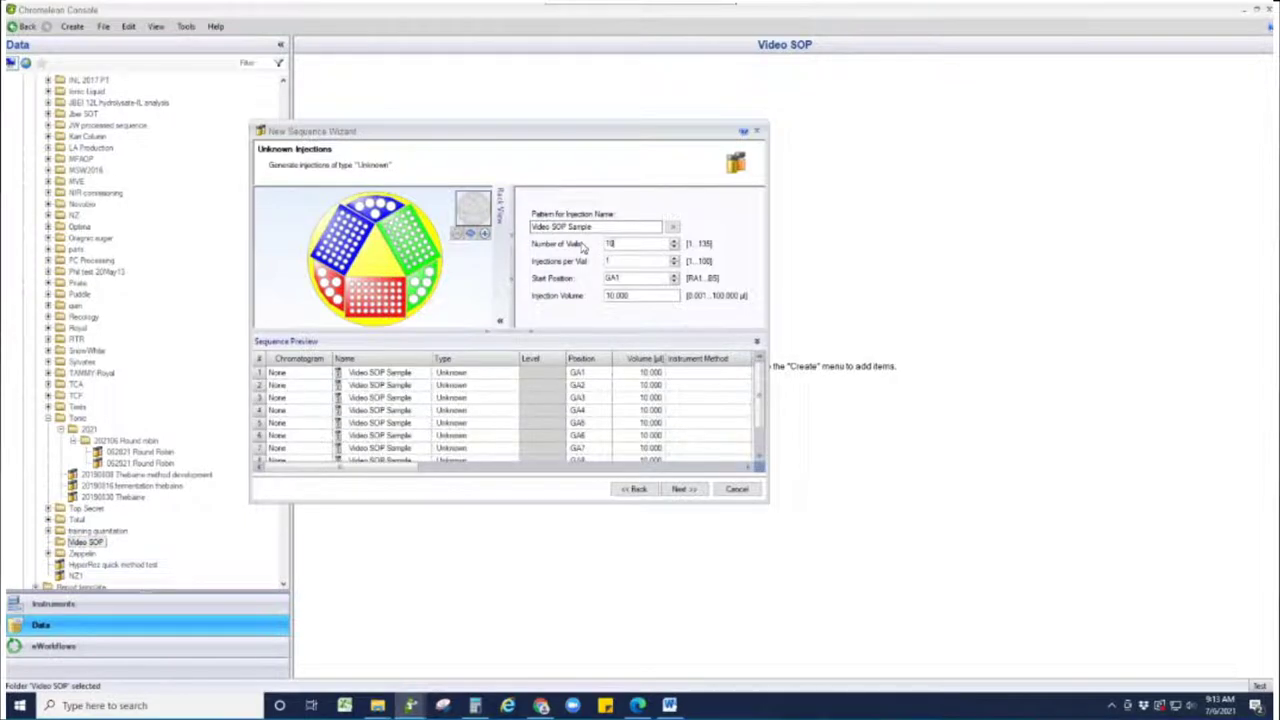
left_click(683, 489)
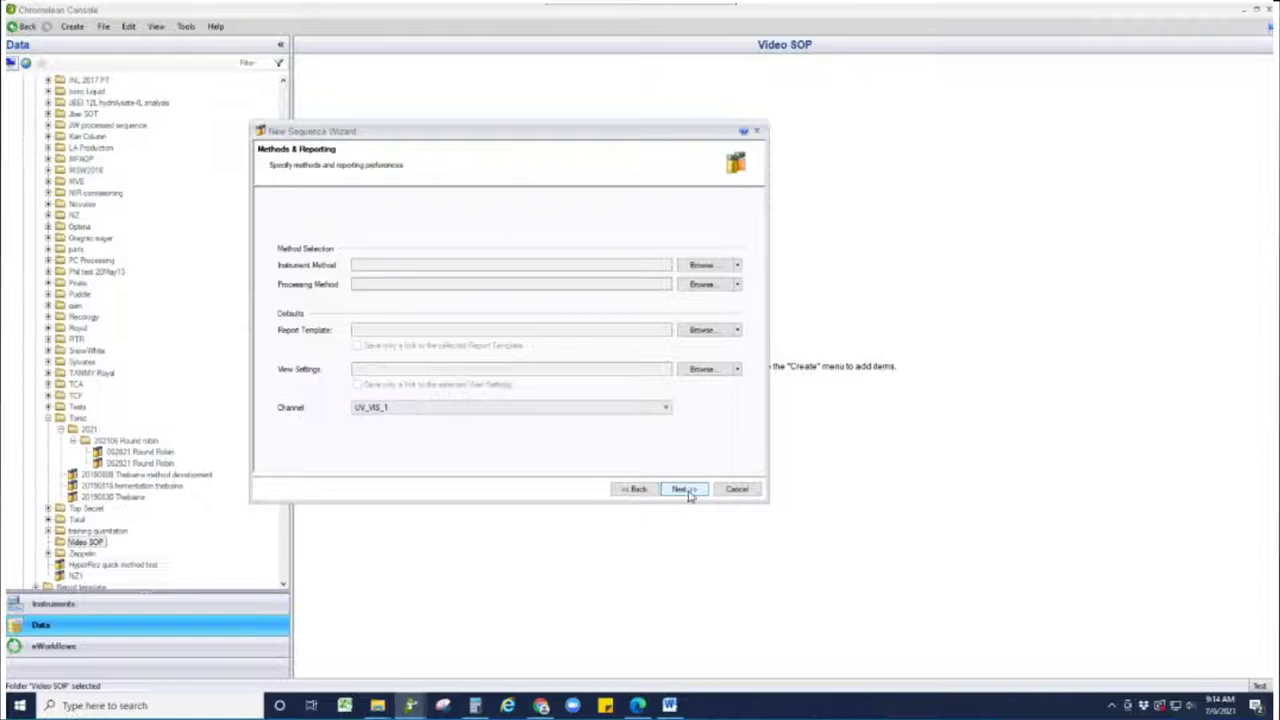
Accept the default methods, reporting and feature settings, and replace the sequence comment with "Video SOP Example Sequence"
left_click(689, 489)
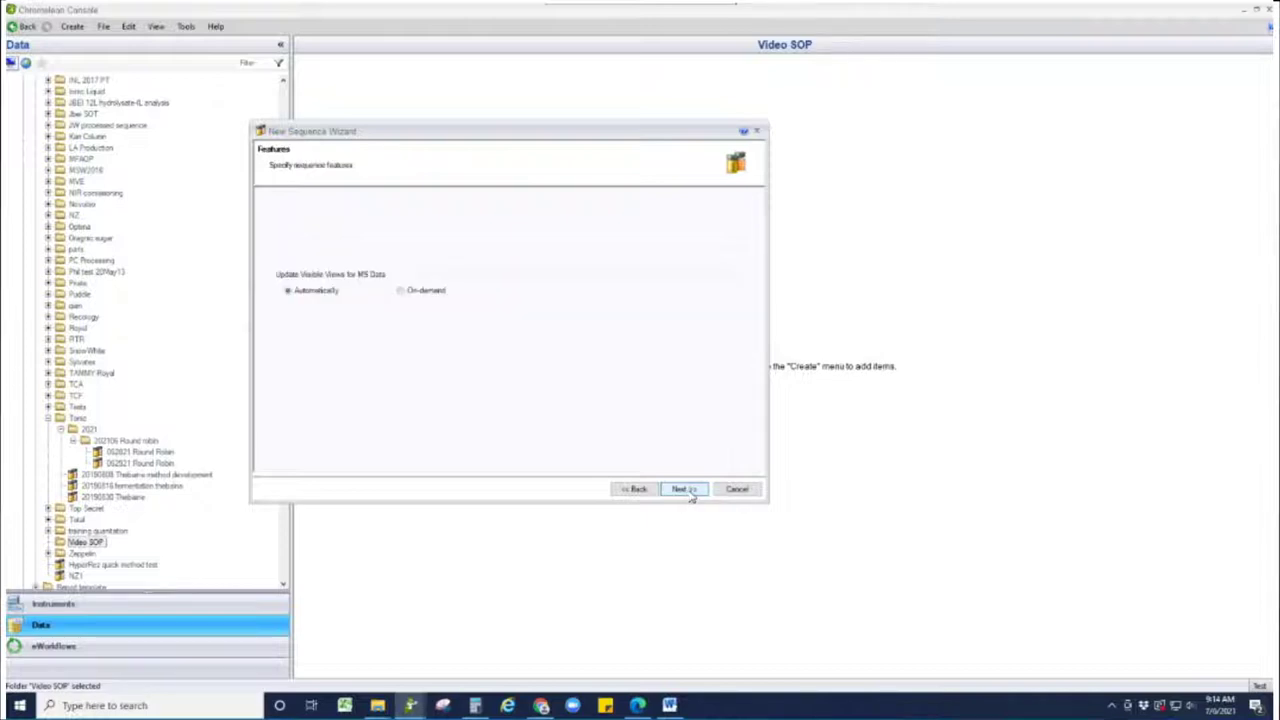
left_click(689, 489)
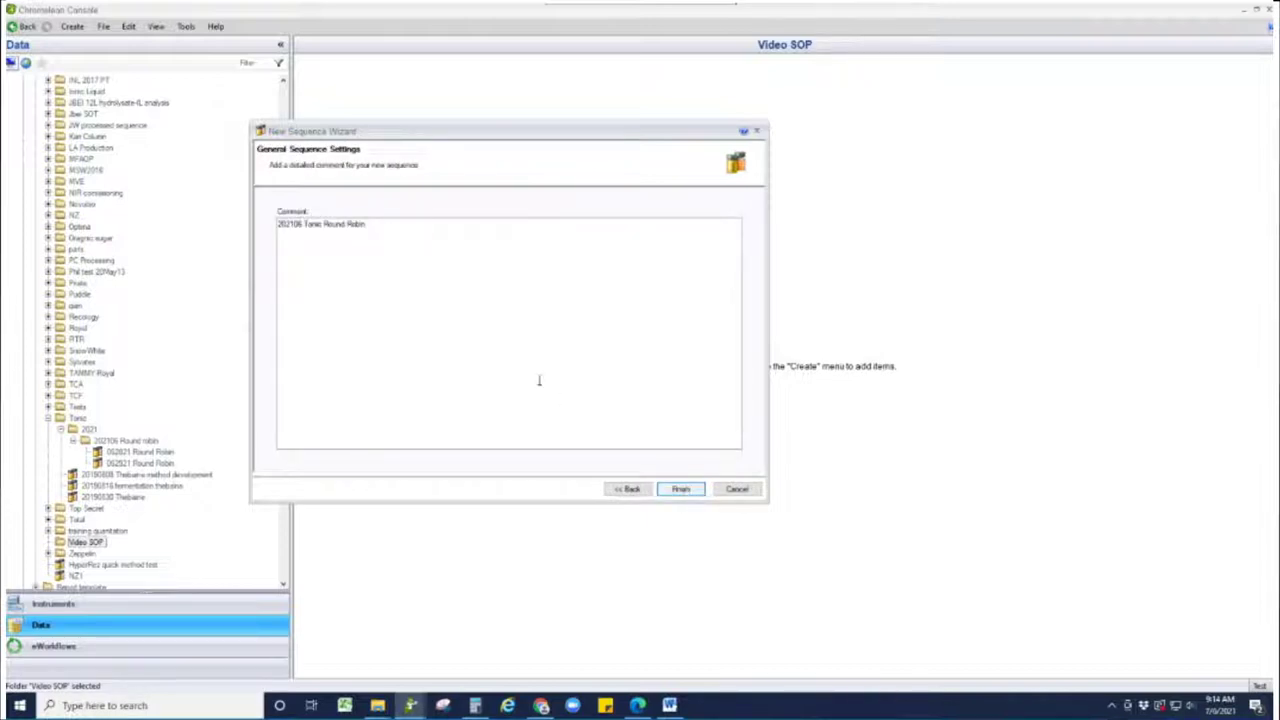
left_click_drag(428, 236, 228, 215)
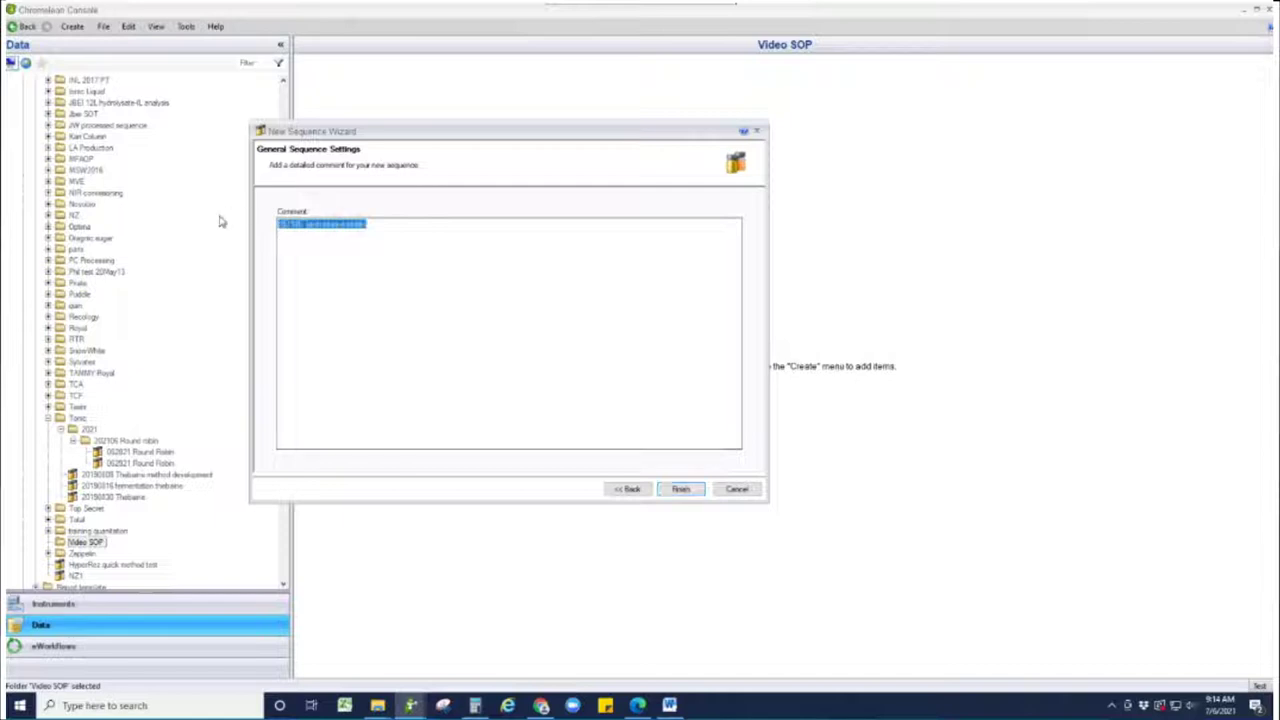
type("Video SOP")
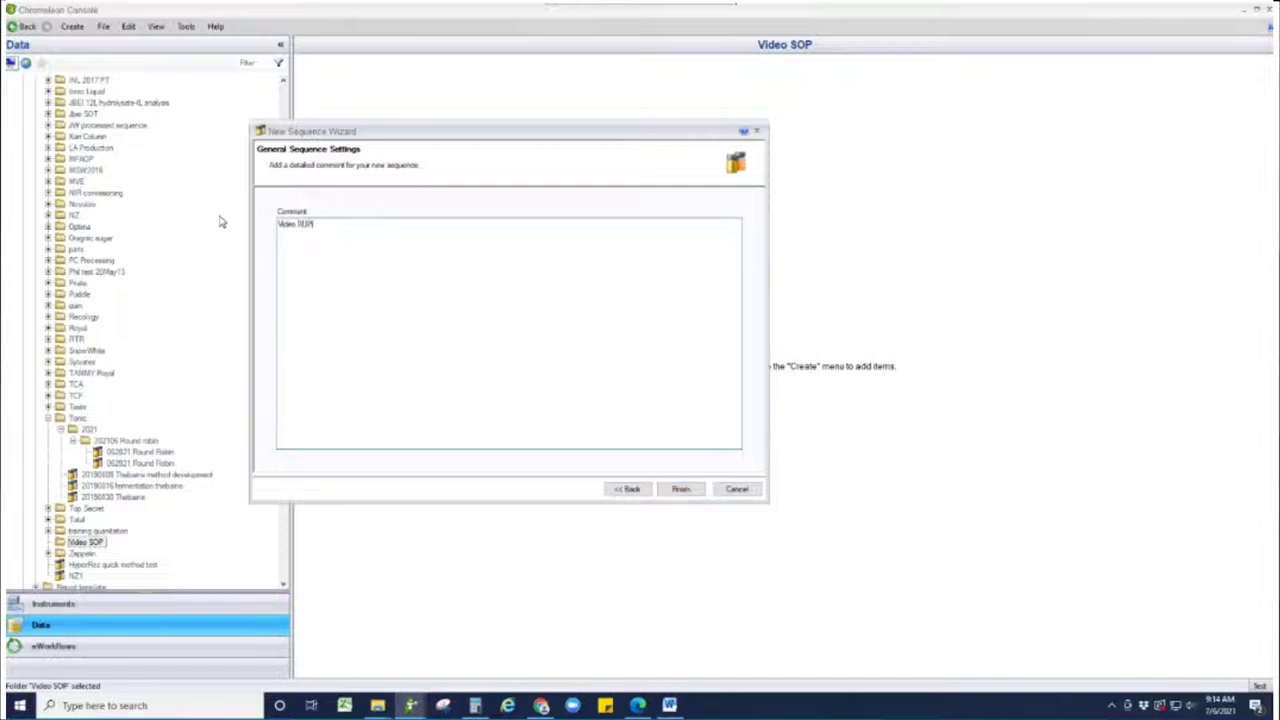
type(" Example Sequence")
Finish the sequence wizard and save the sequence in the Video SOP folder as "Video SOP Example Sequence"
left_click(681, 489)
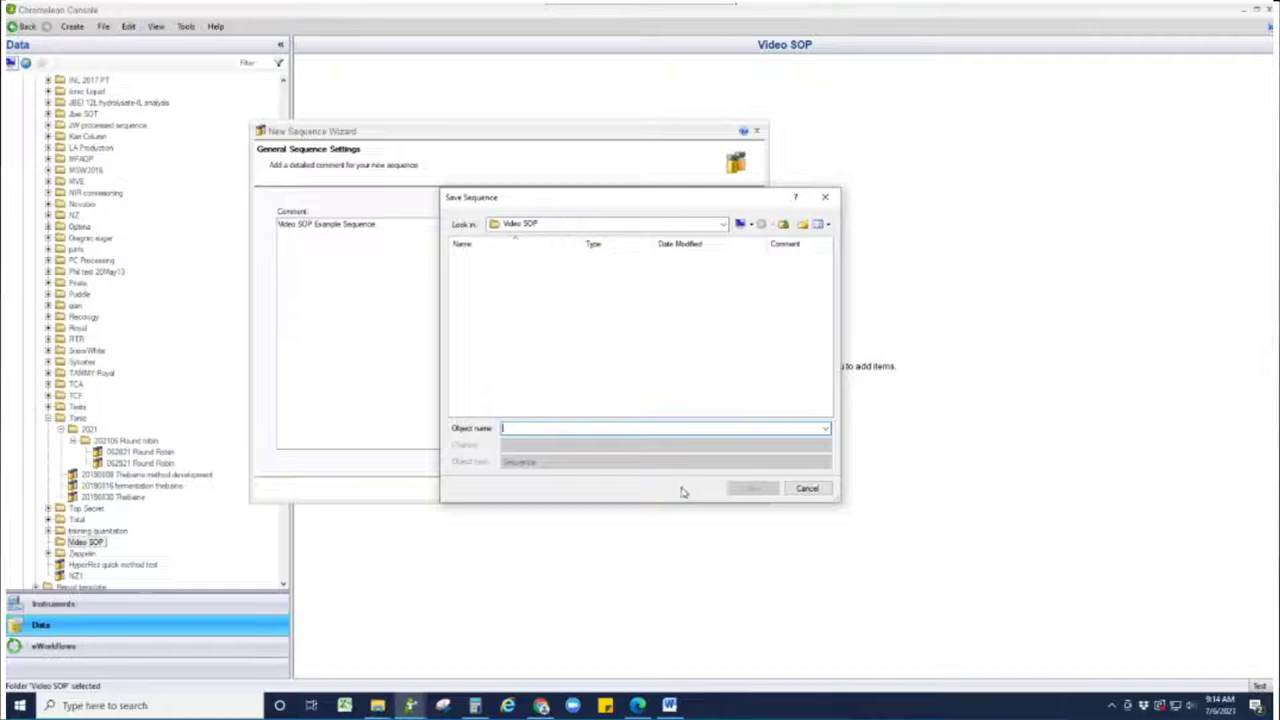
type("Video SOP ")
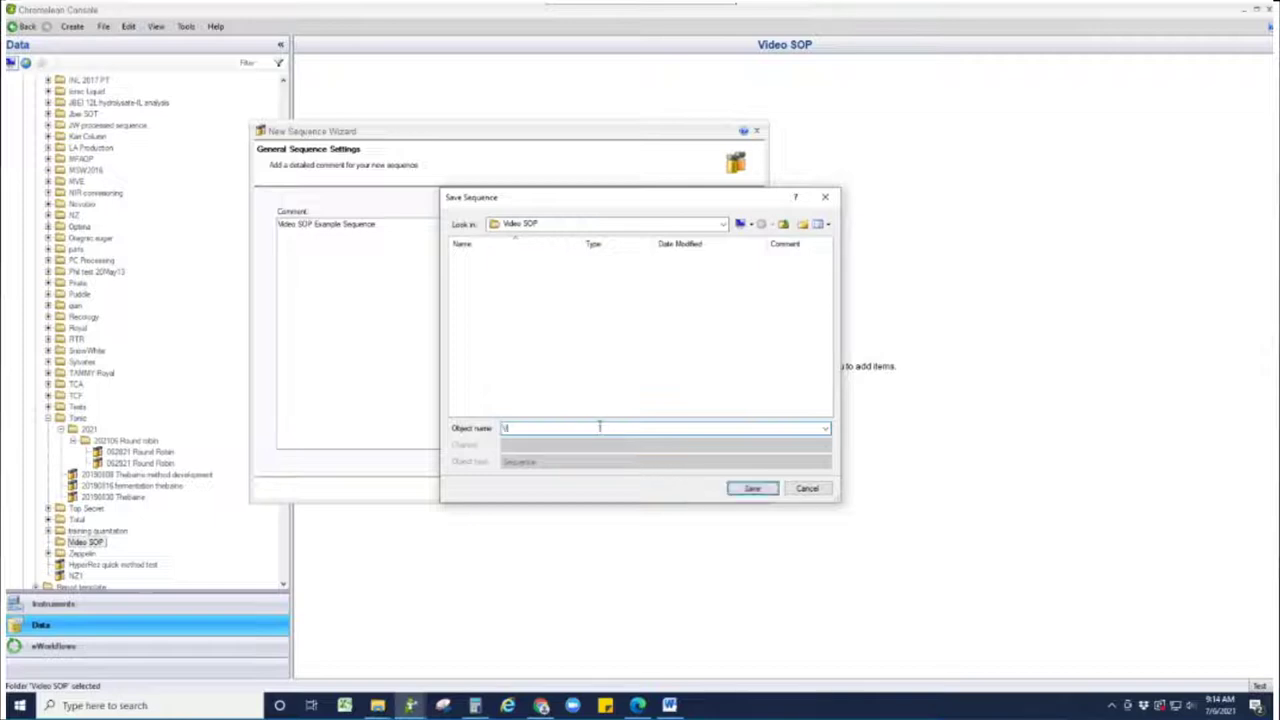
type("Example Sequence")
left_click(751, 488)
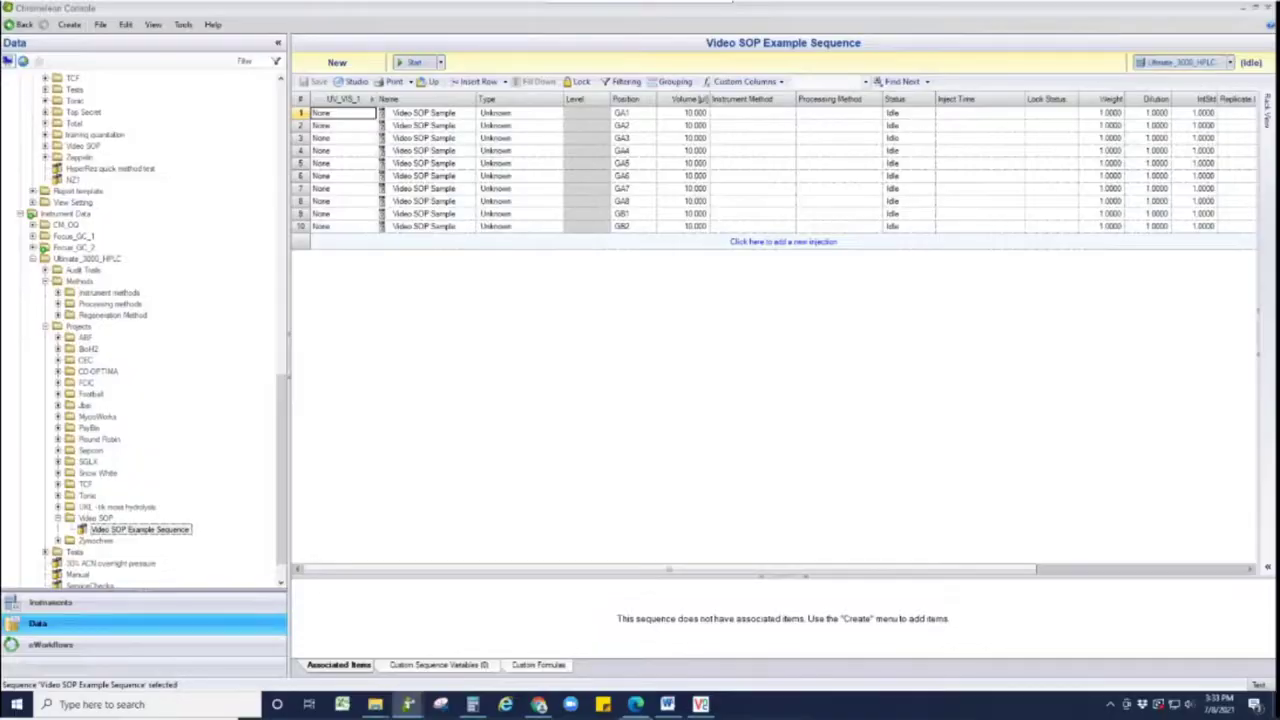
Start a new instrument method for the Ultimate_3000_HPLC instrument
left_click(70, 25)
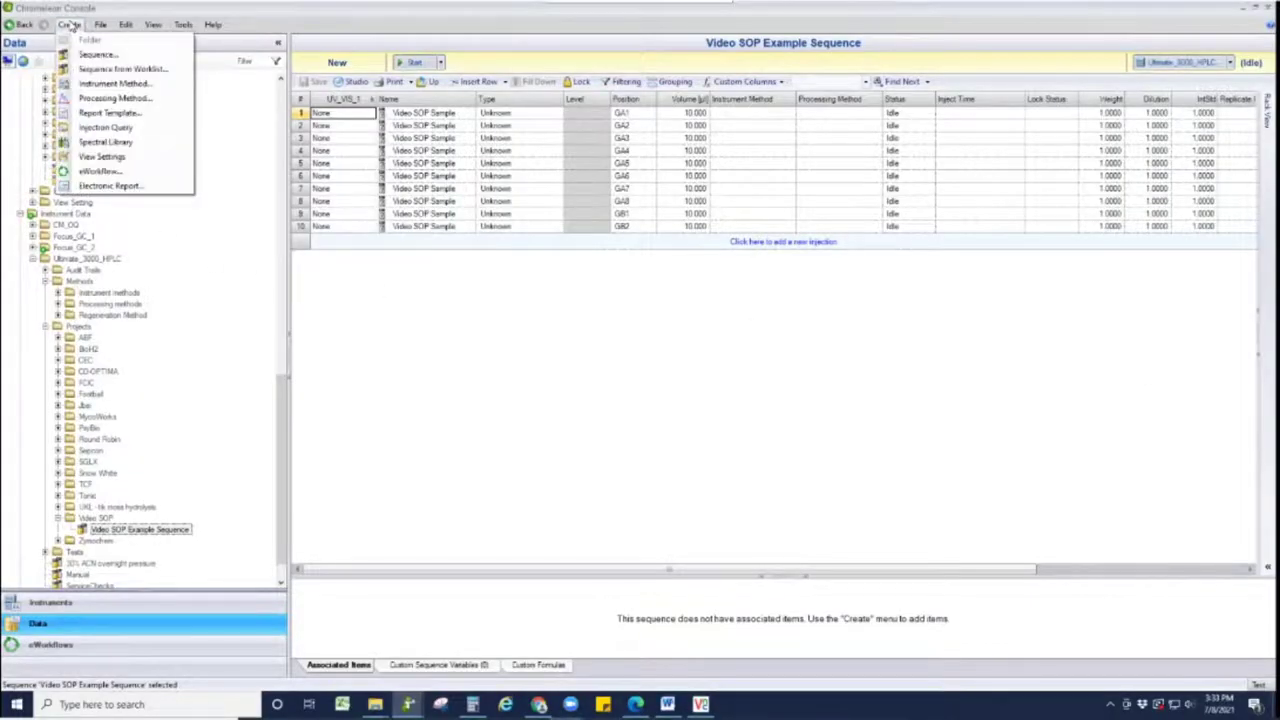
left_click(100, 84)
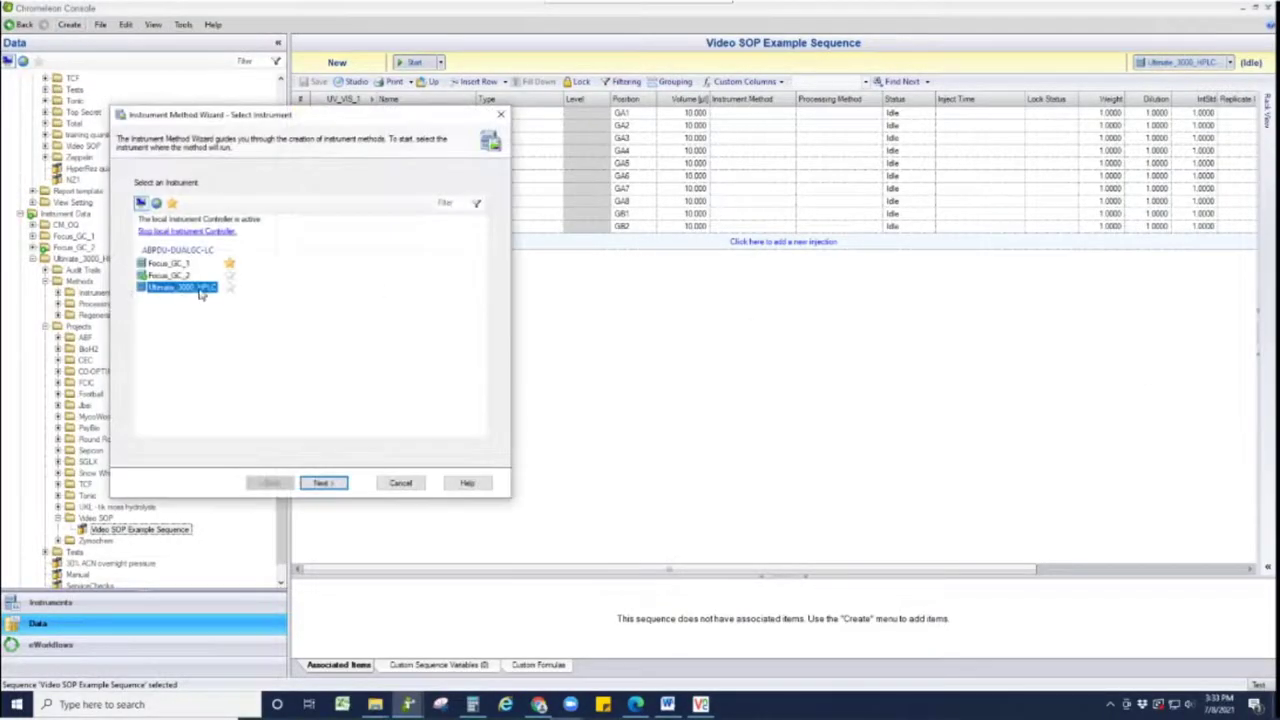
left_click(323, 483)
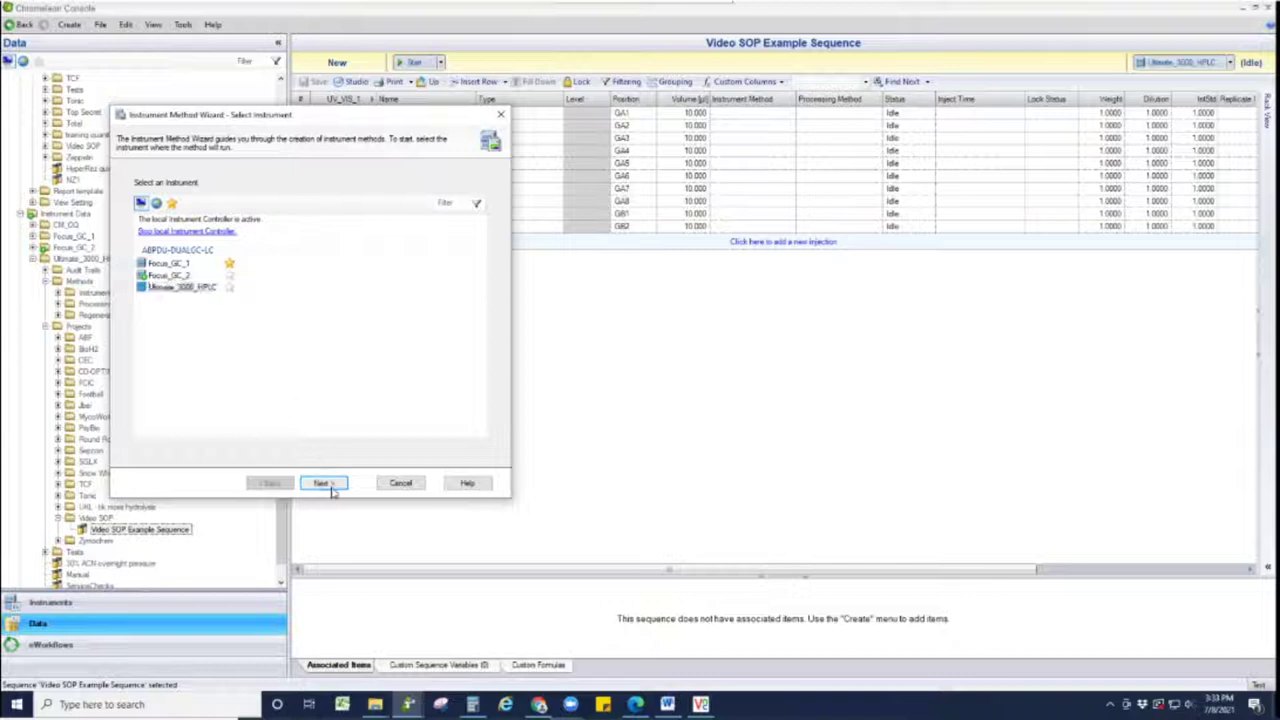
Set the method's run time to 60 min and accept the system's general settings
left_click(191, 197)
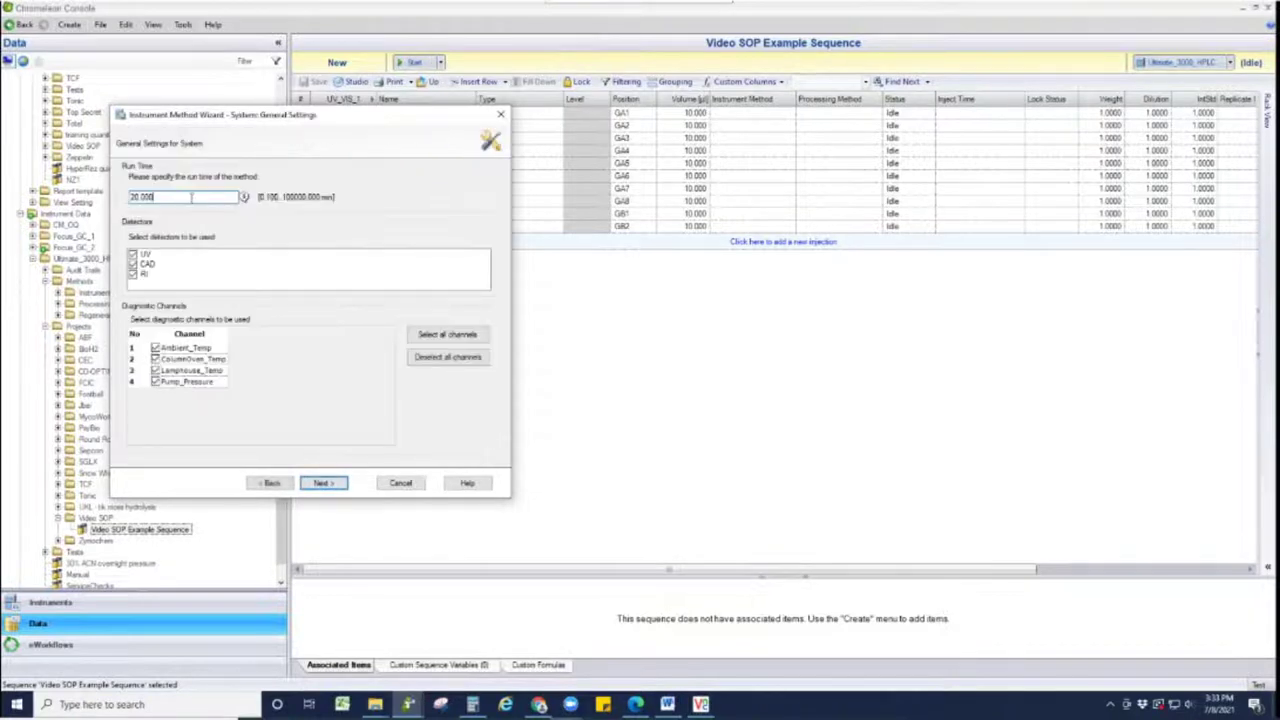
left_click_drag(191, 197, 113, 193)
type("60")
key("Tab")
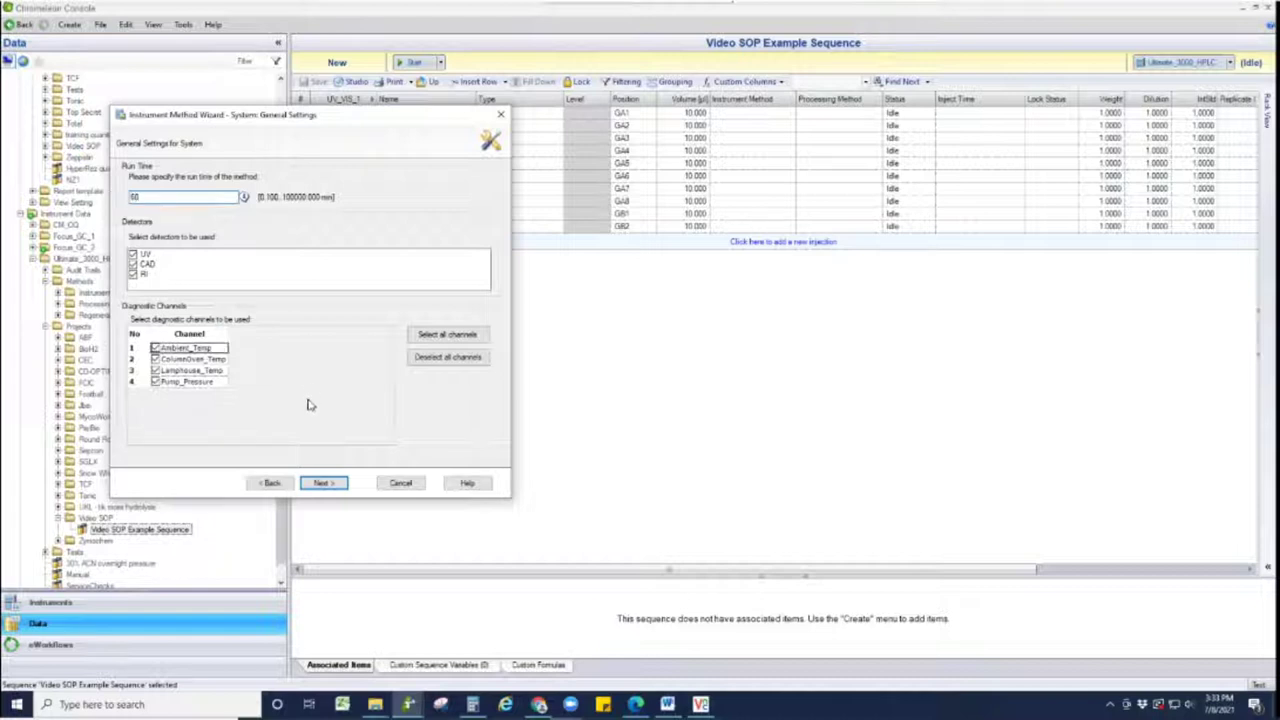
left_click(334, 484)
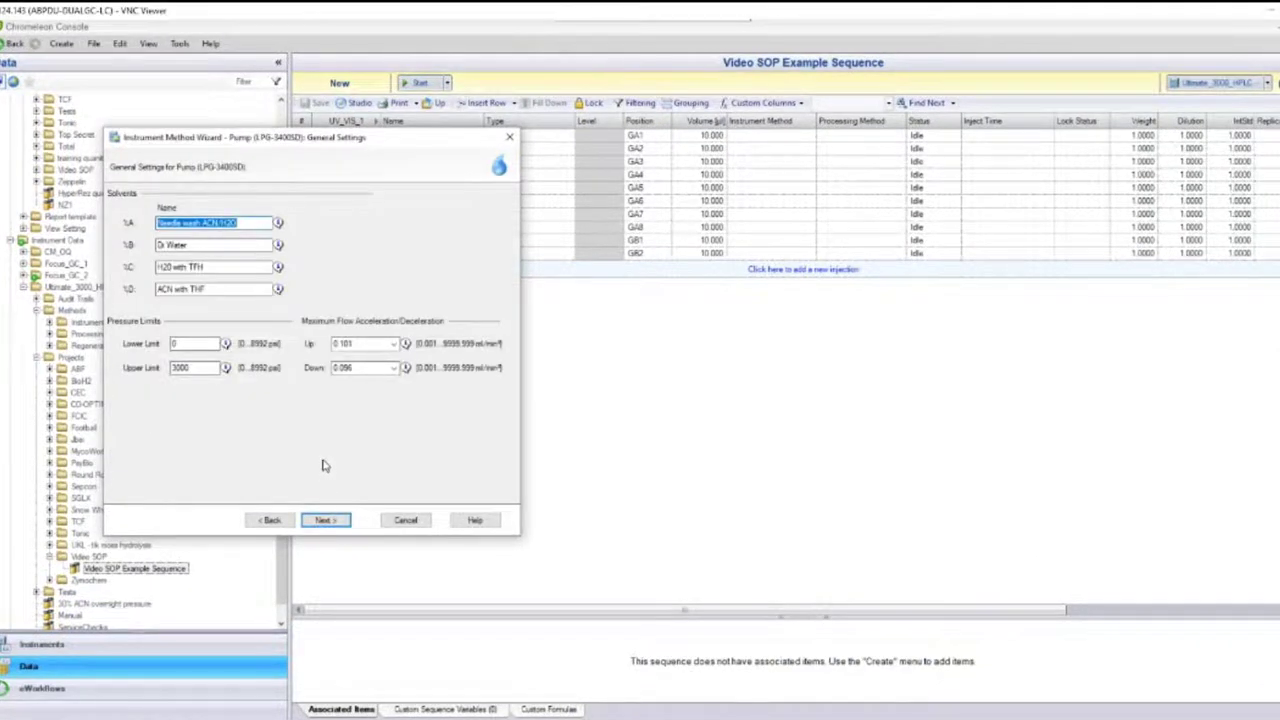
Name pump solvent A "Video SOP Eluent" and accept the pump's general settings
type("V")
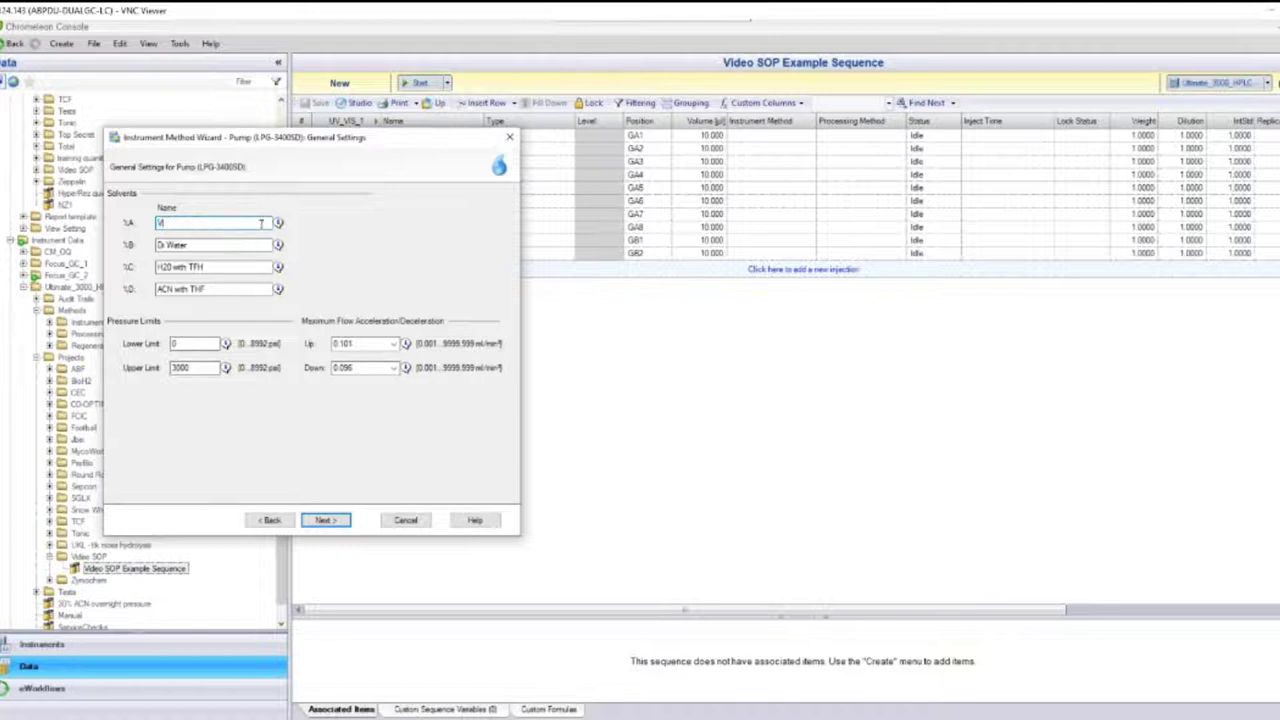
type("ideo SOP Eluent")
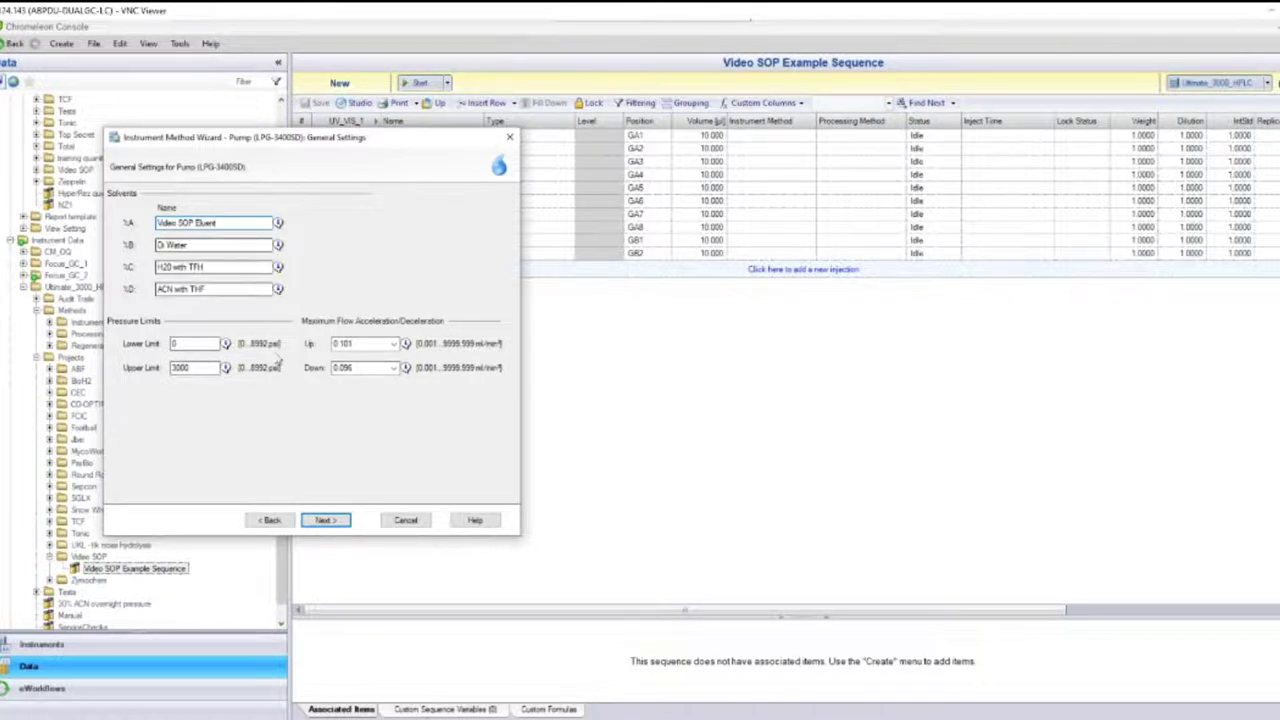
left_click(225, 287)
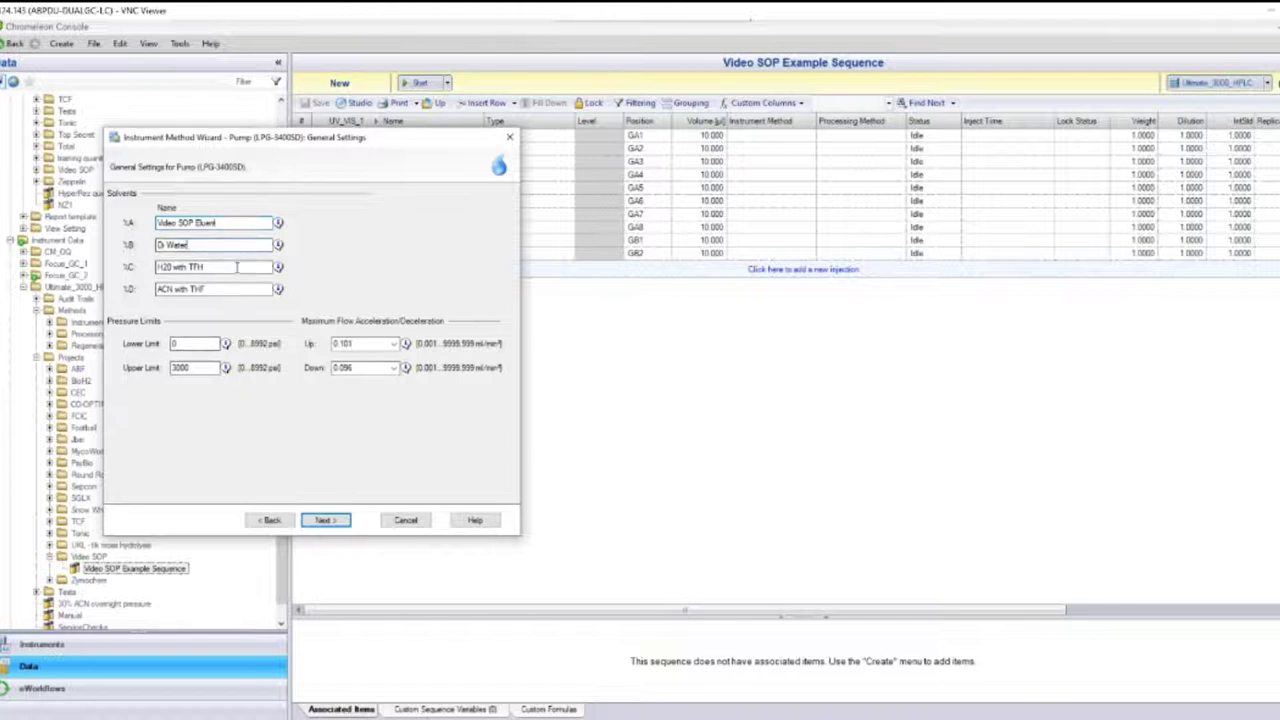
left_click(199, 367)
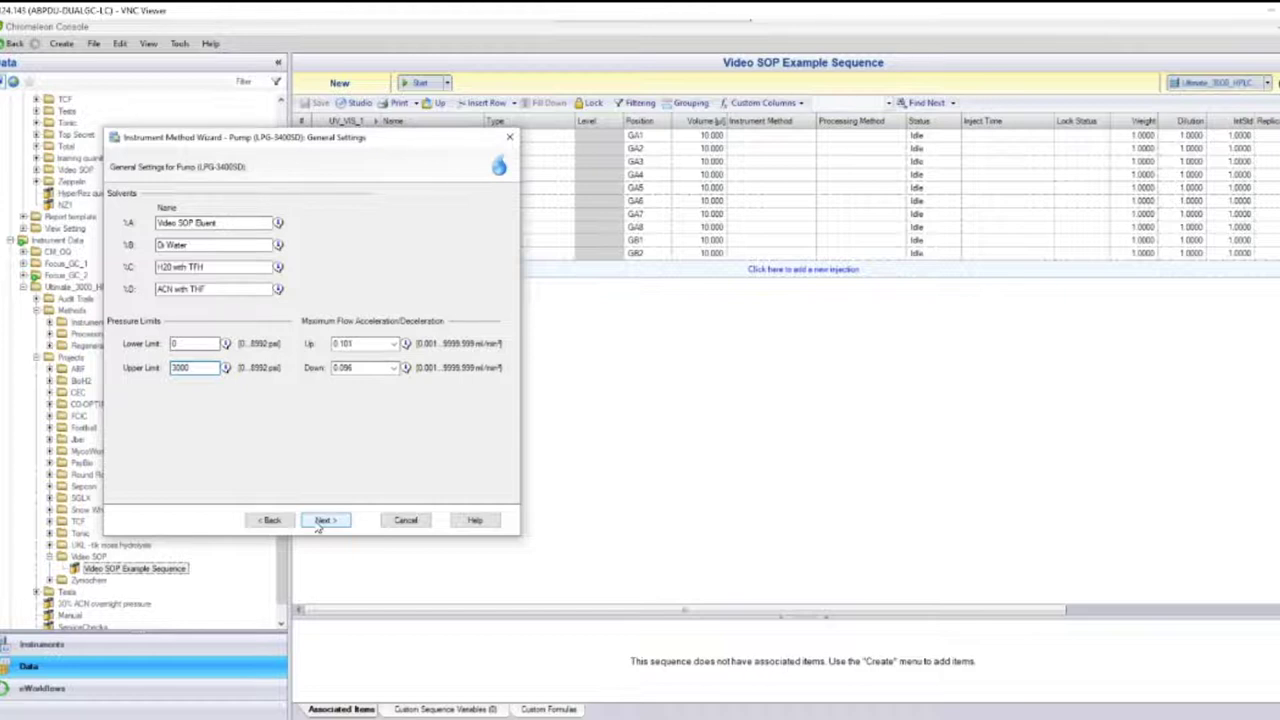
left_click(320, 523)
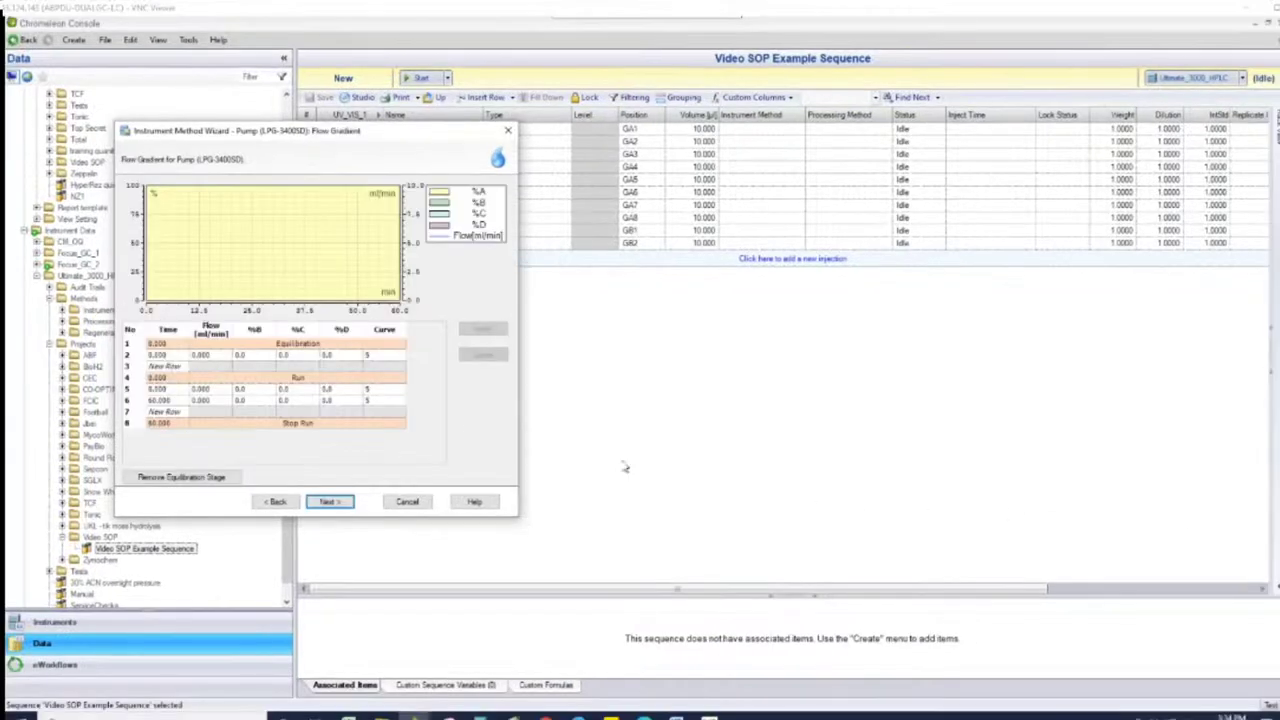
Insert a row at 30 min in the run stage of the pump's flow gradient, before the 60 min row
right_click(129, 402)
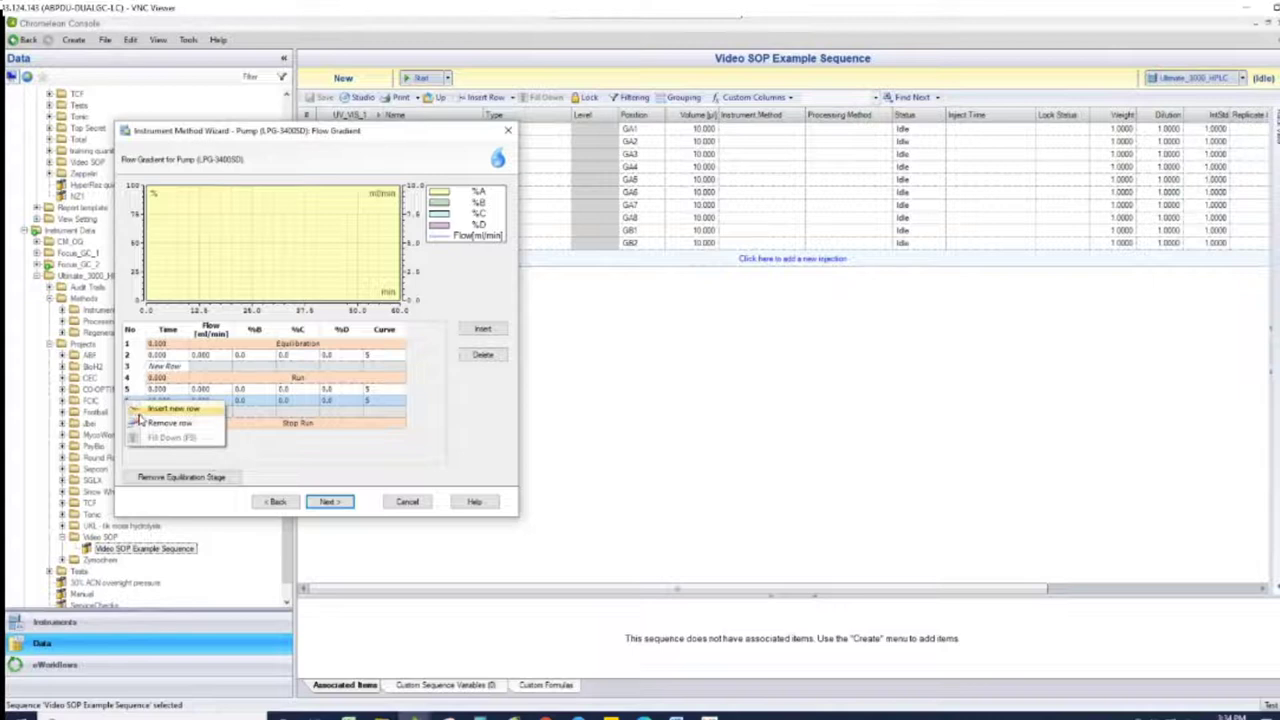
left_click(166, 408)
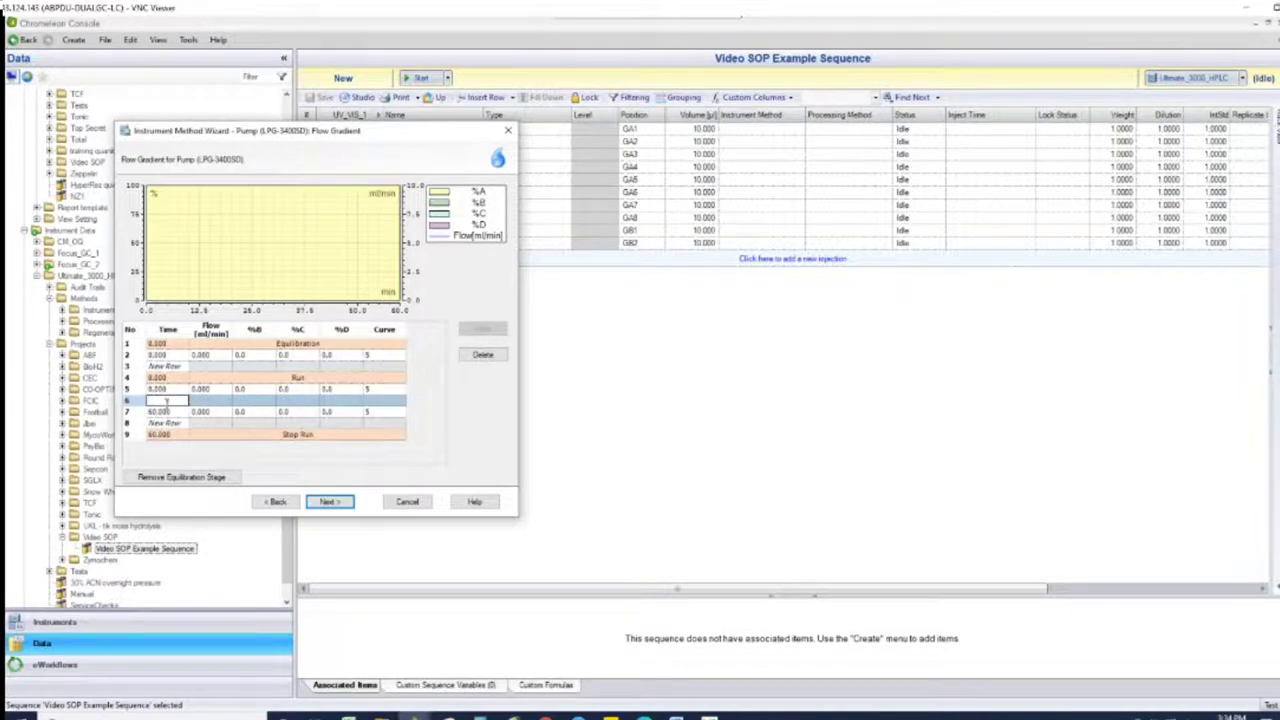
type("10")
key("Tab")
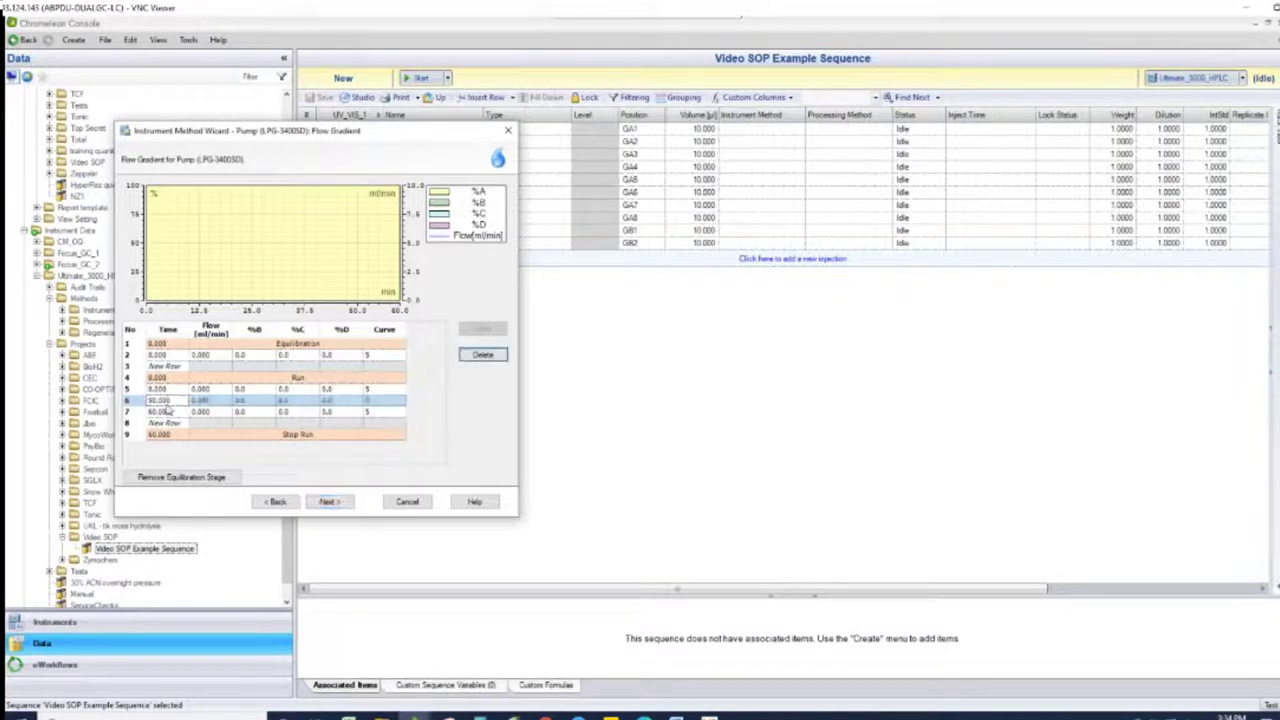
Set the pump flow to 0.3 ml/min in the equilibration row and the 0, 30 and 60 min run rows
left_click(210, 356)
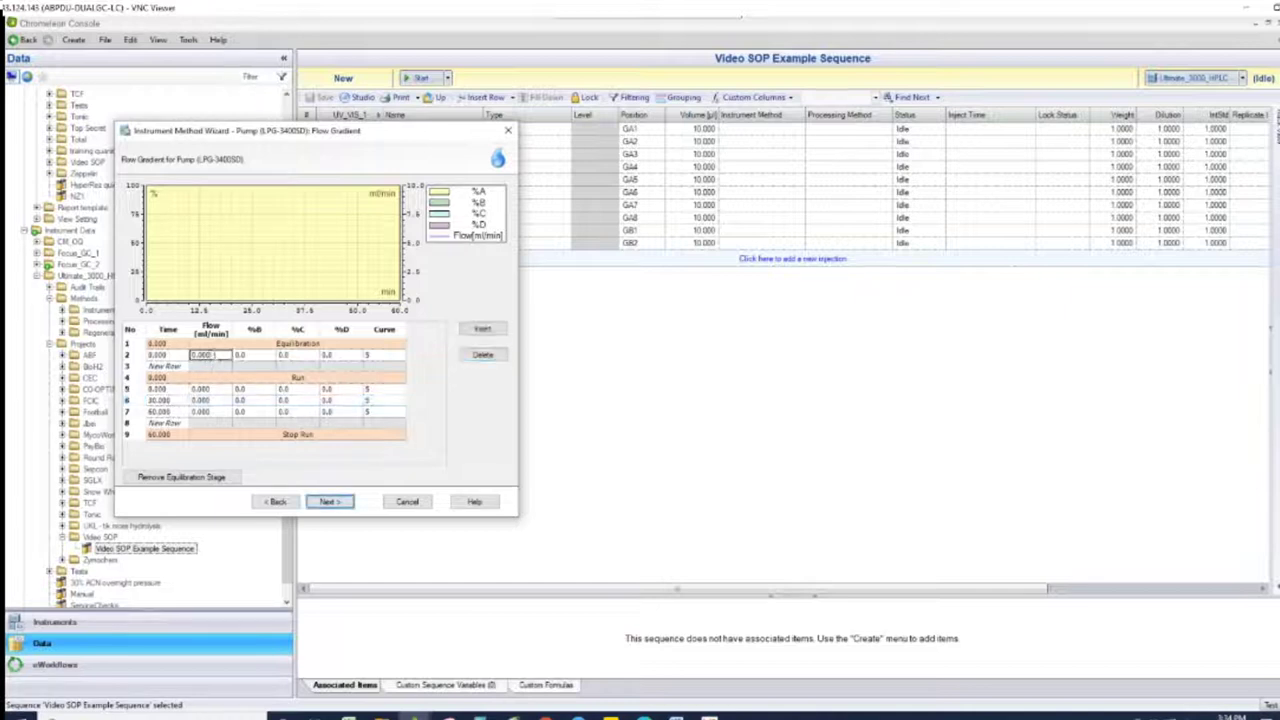
left_click(210, 356)
type("0.3")
key("Tab")
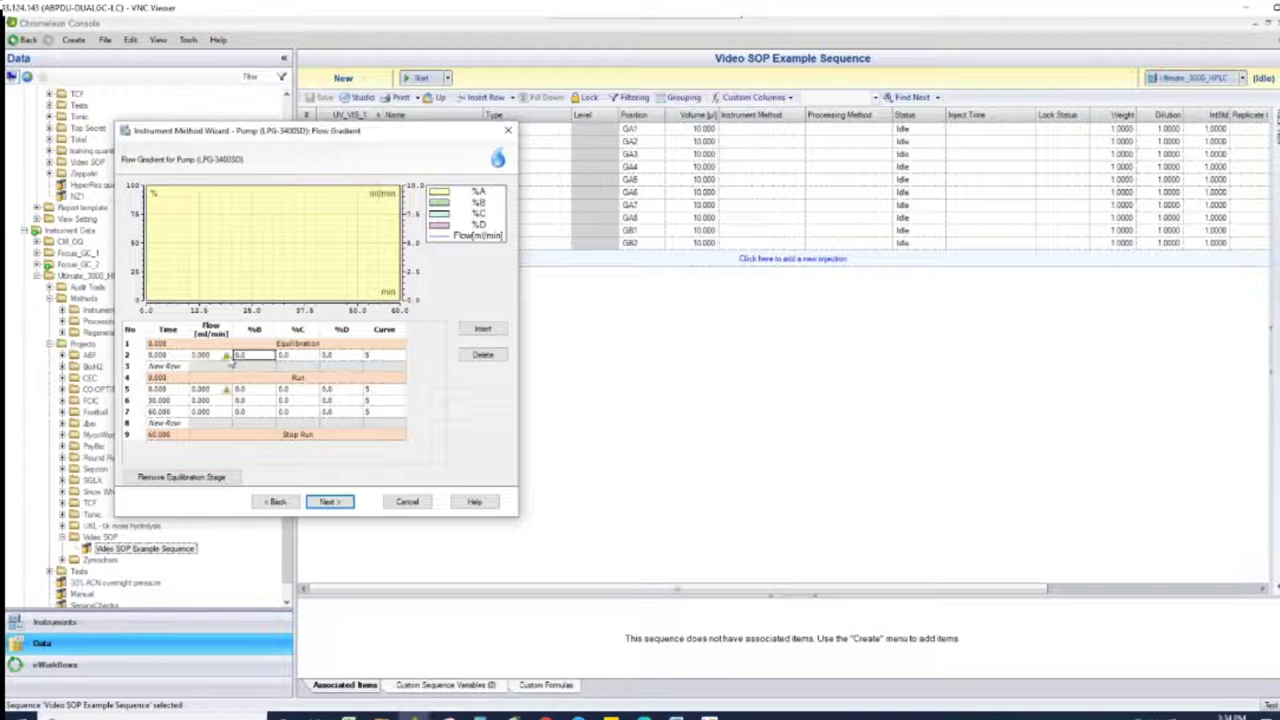
left_click(218, 389)
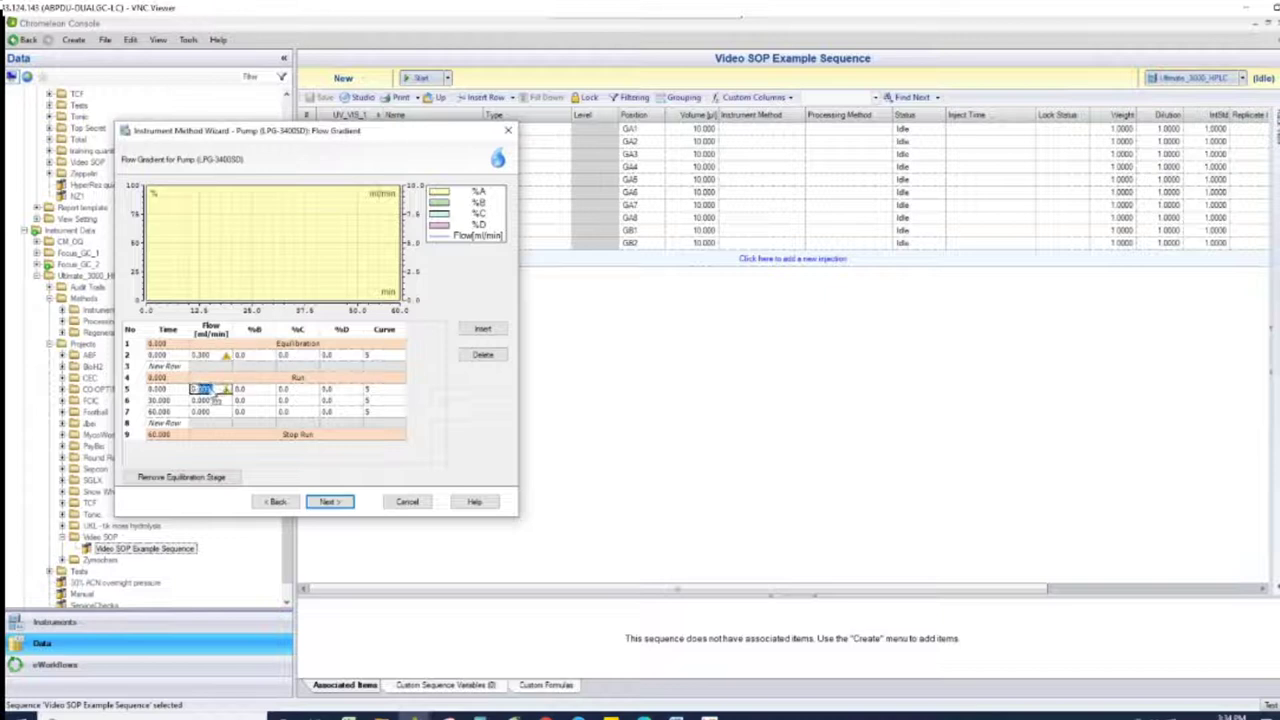
type("0.3")
key("Tab")
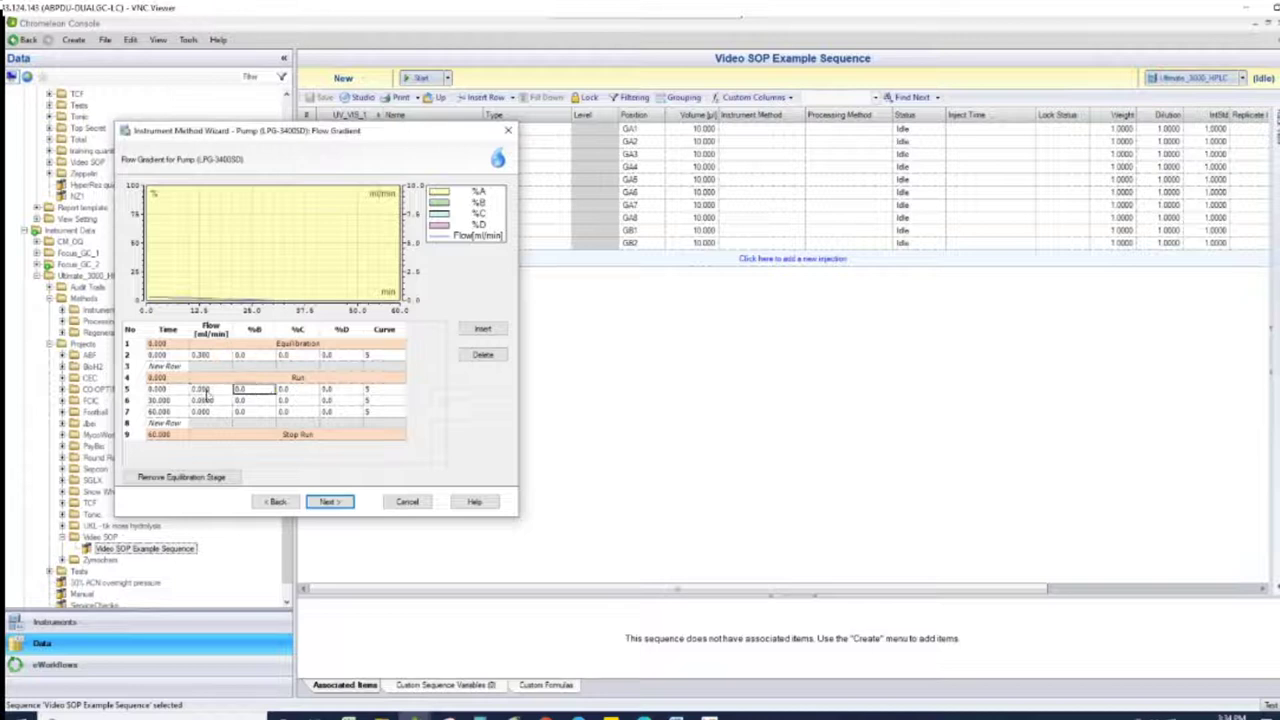
left_click(205, 399)
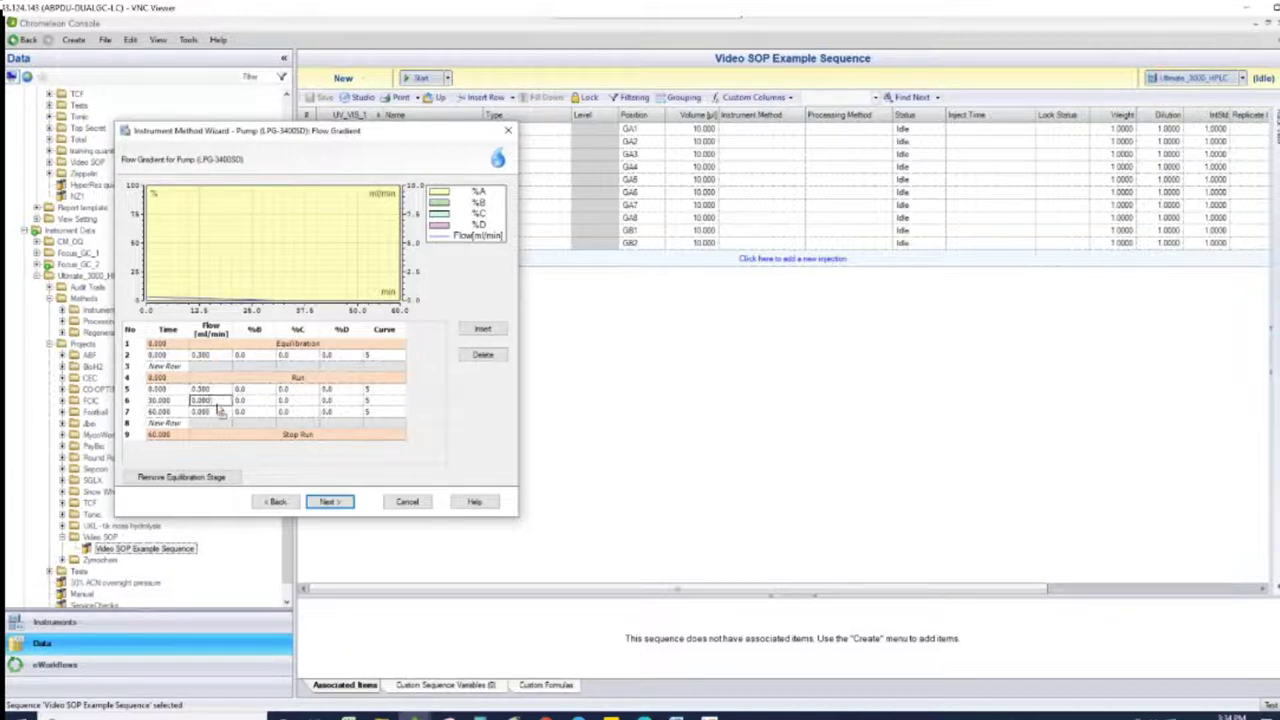
type("0.3")
left_click(228, 412)
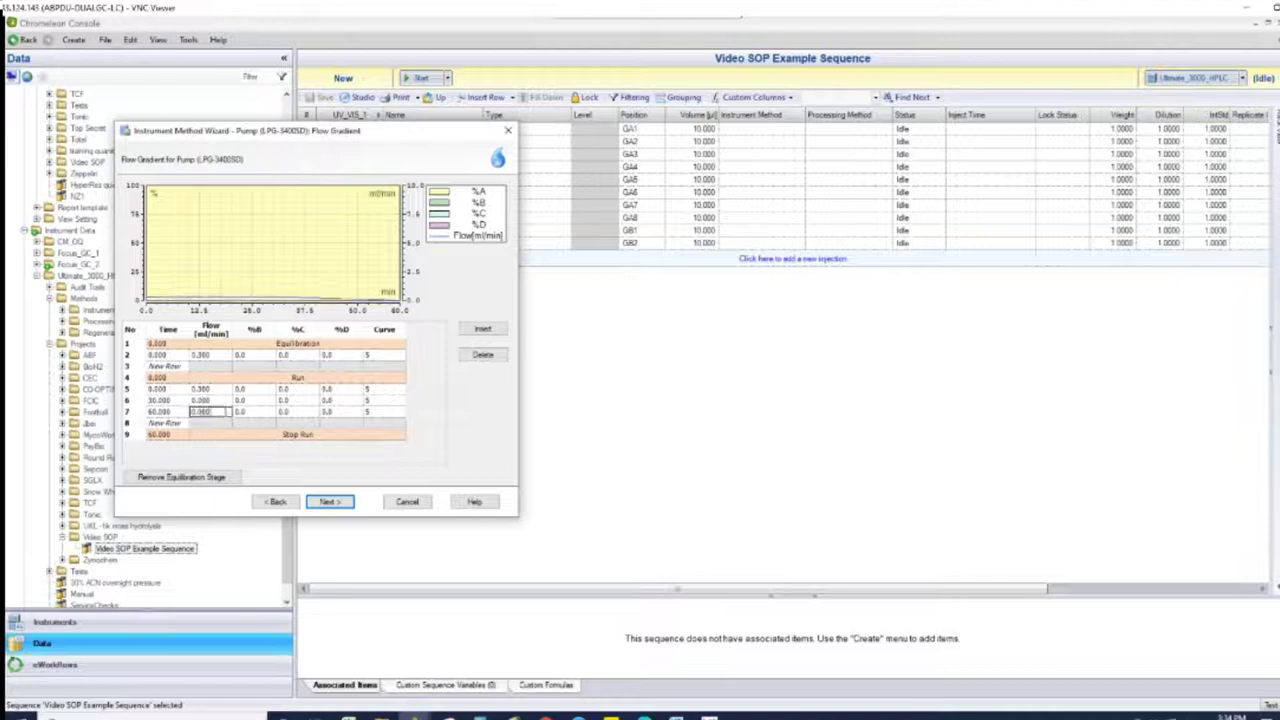
type("0.3")
key("Return")
Set %B to 50 in the 30 min and 60 min rows of the run stage
left_click(252, 400)
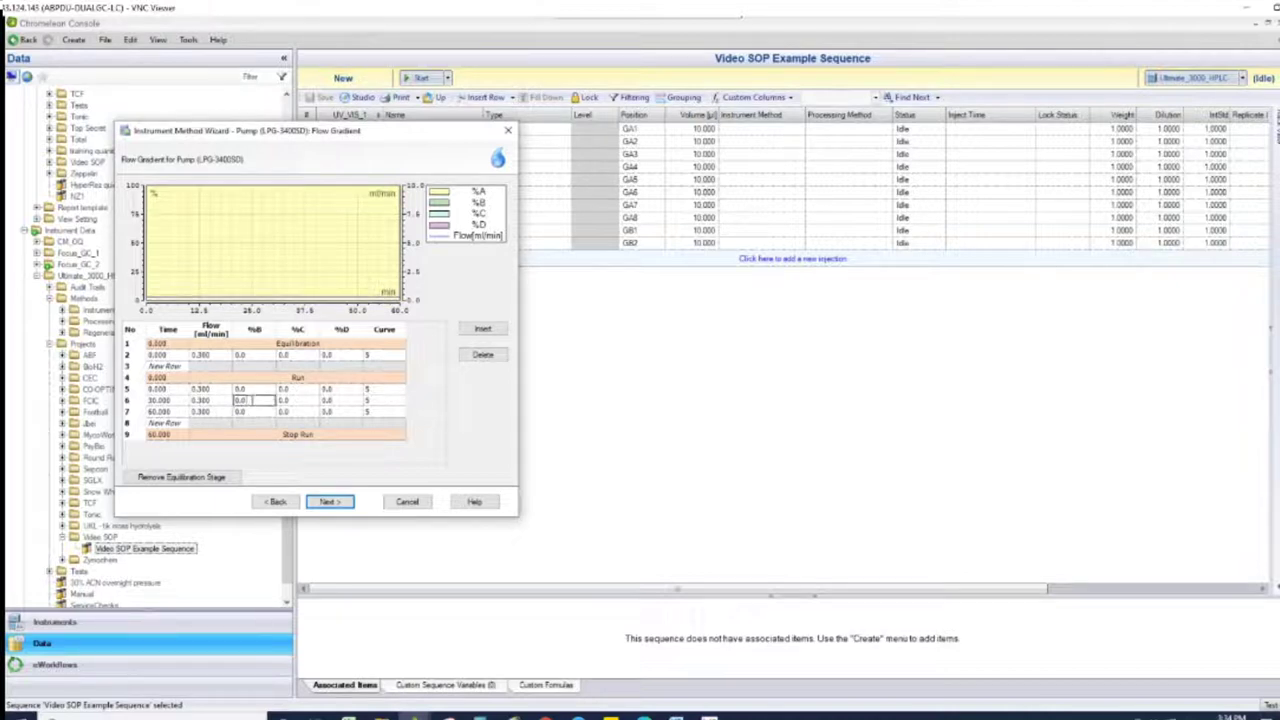
type("50")
key("Return")
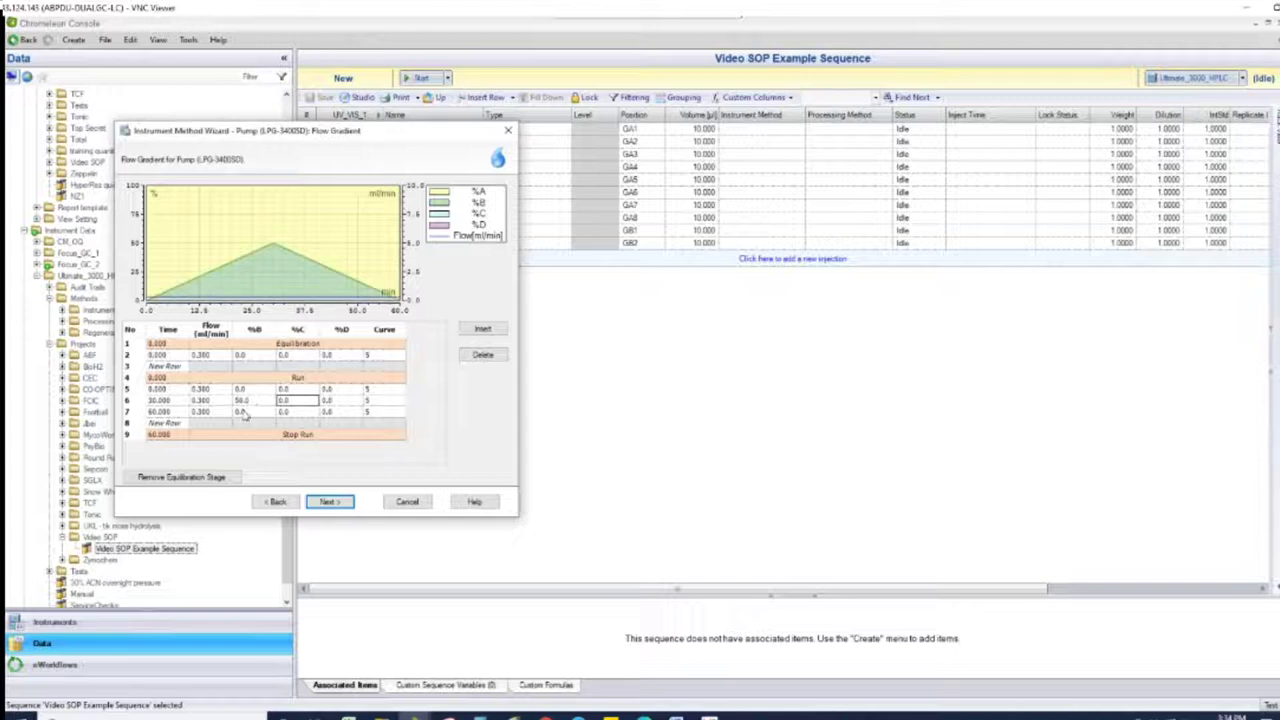
left_click(248, 412)
type("50")
key("Tab")
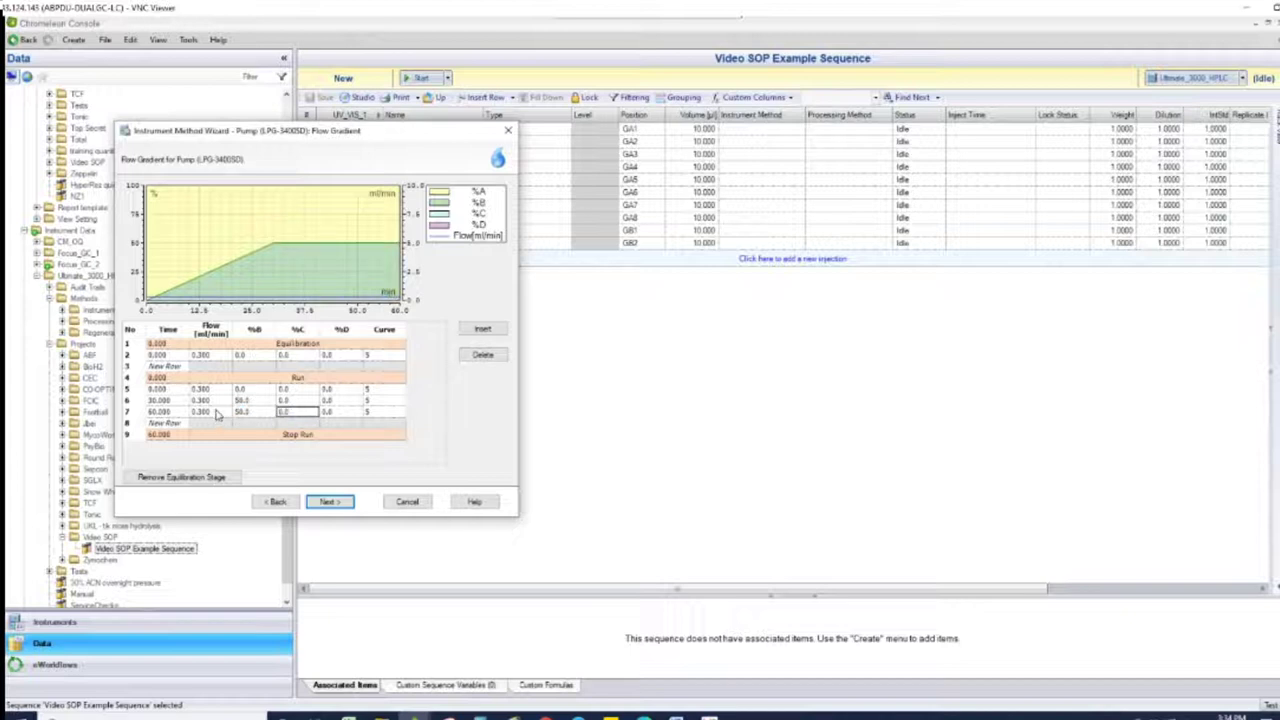
Accept the pump's flow gradient and the sampler's general and inject mode settings
left_click(312, 503)
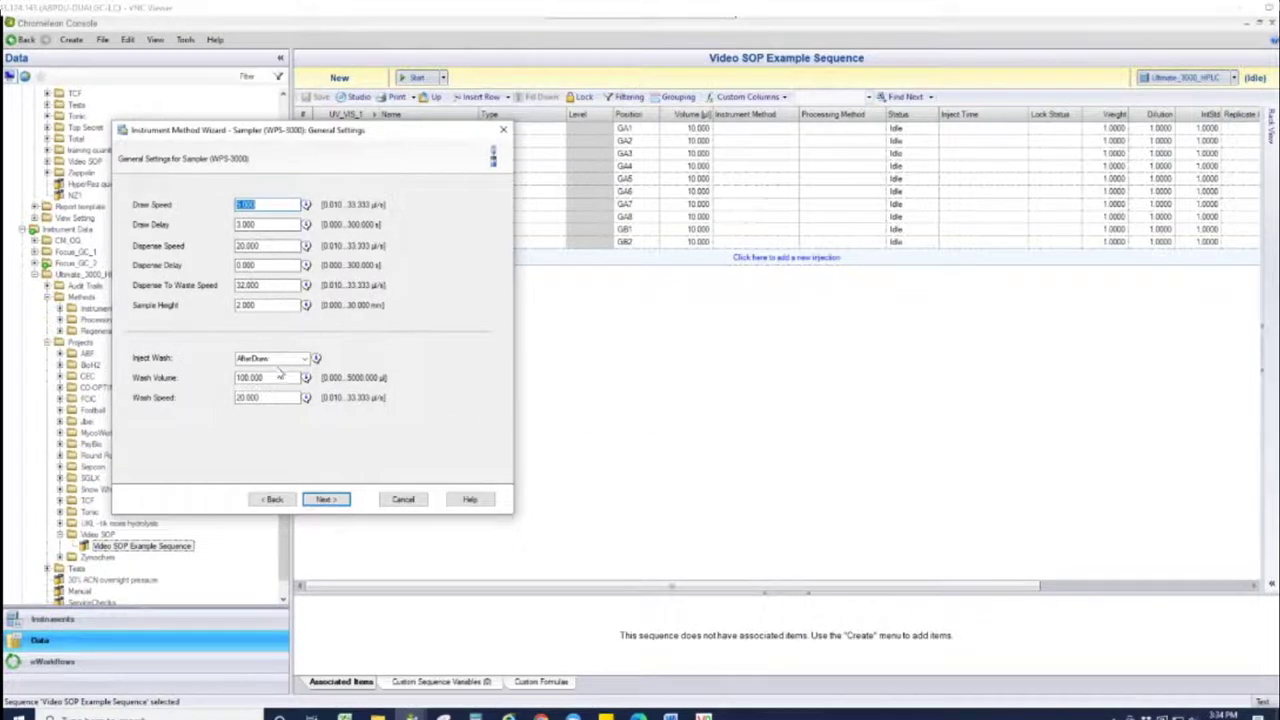
left_click(326, 499)
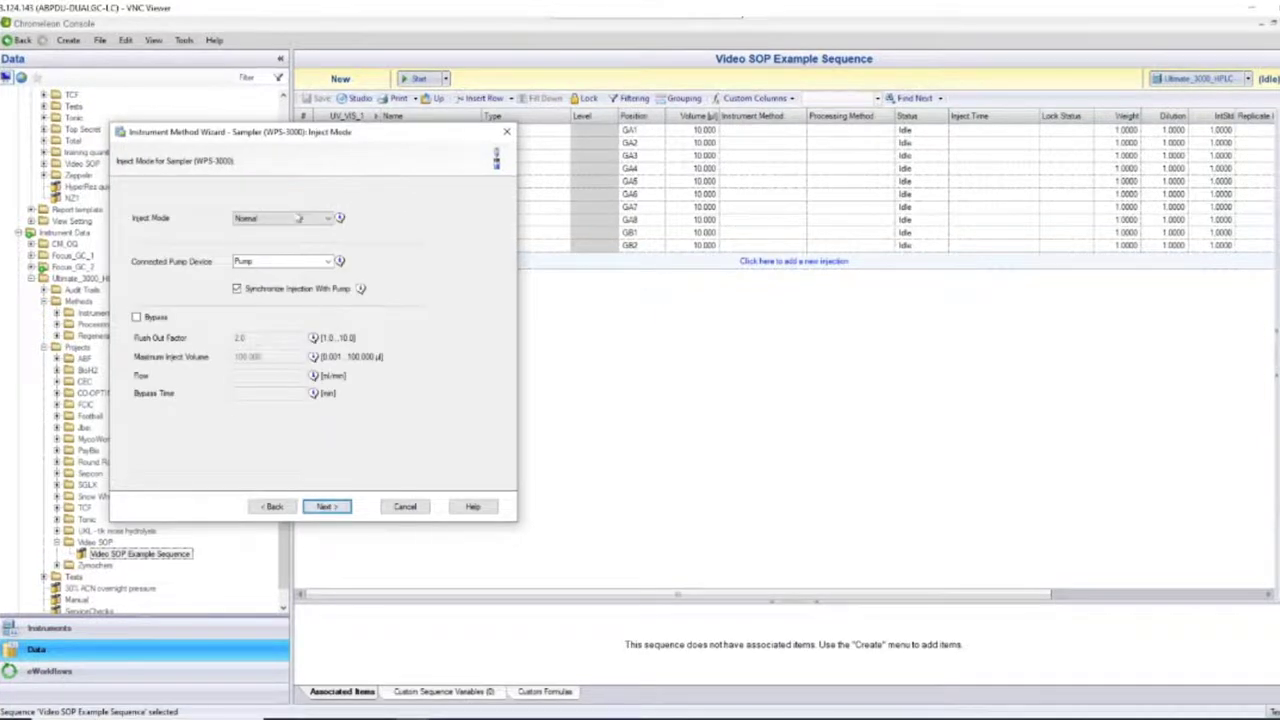
left_click(327, 507)
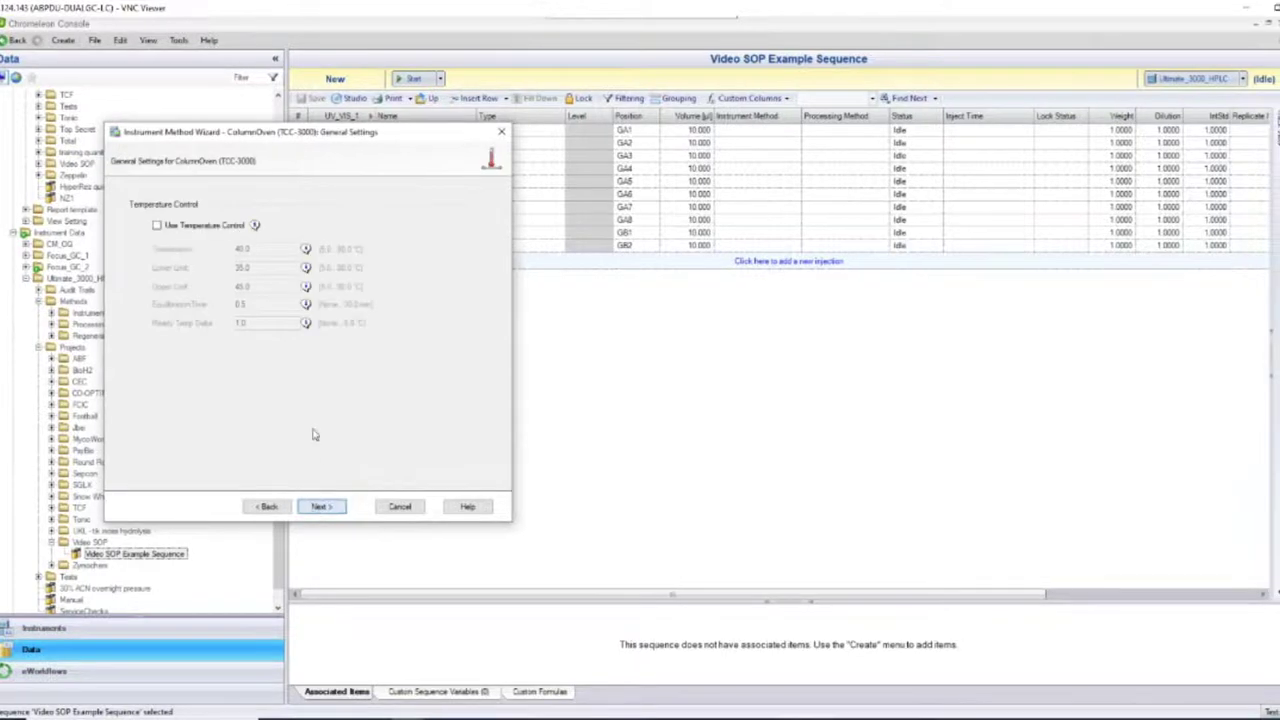
Enable temperature control for the column oven and accept its general and column settings
left_click(158, 226)
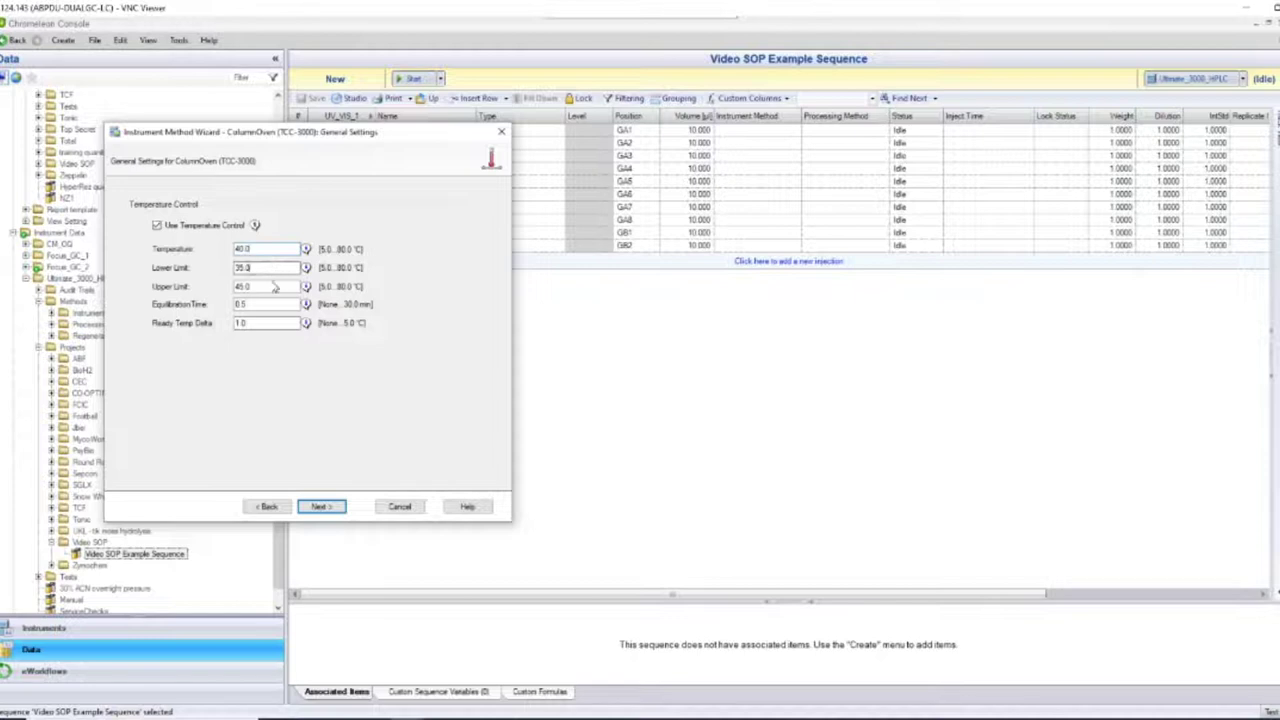
left_click(338, 510)
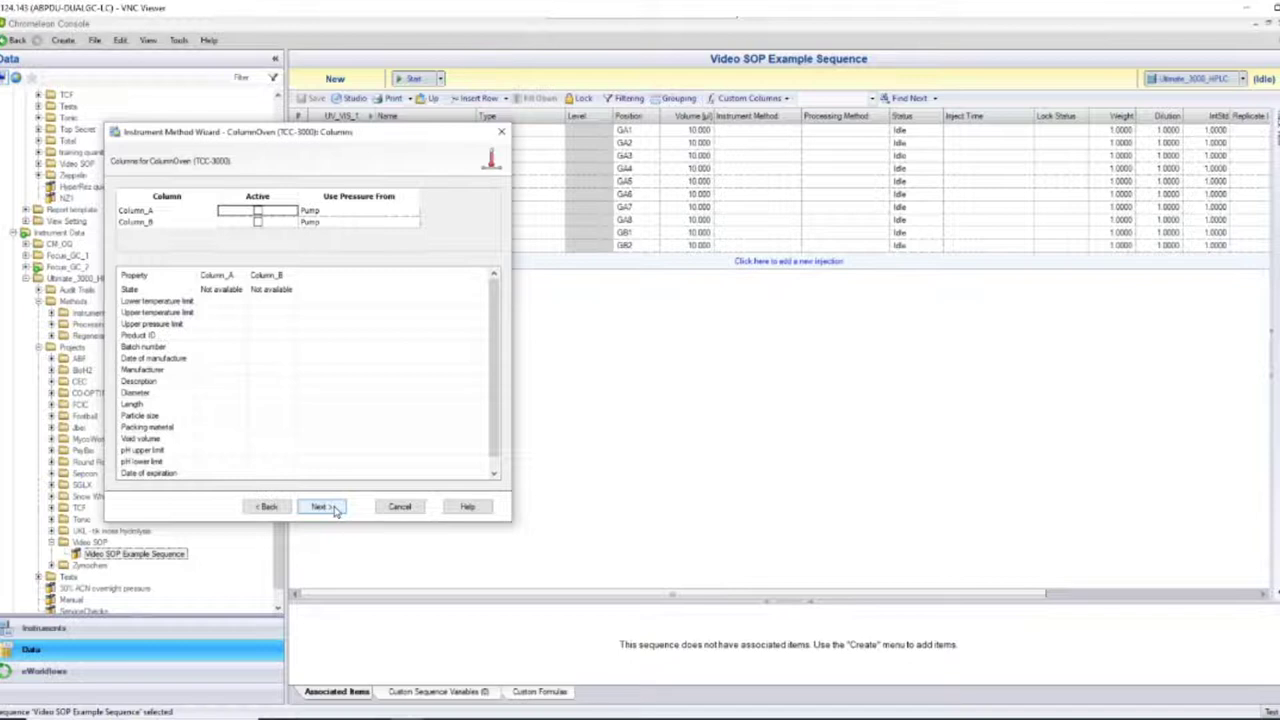
left_click(333, 508)
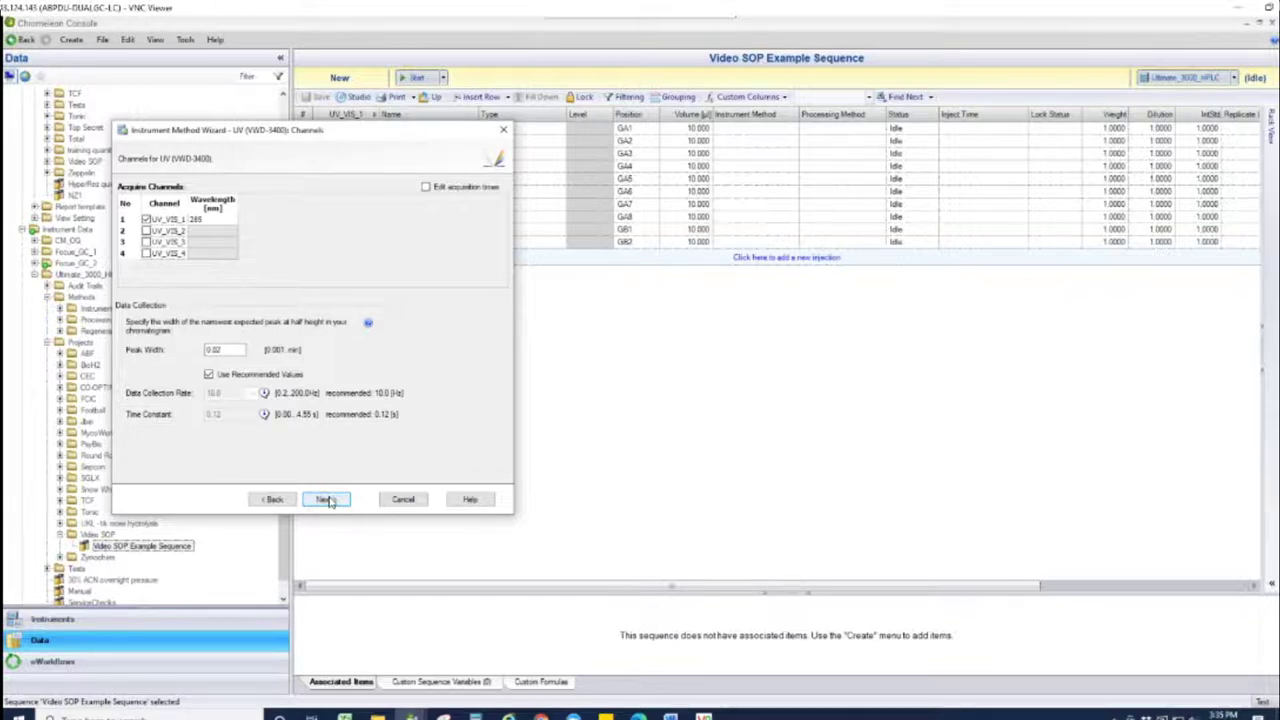
Accept the UV detector's channels and timetable and the RI detector's settings
left_click(324, 498)
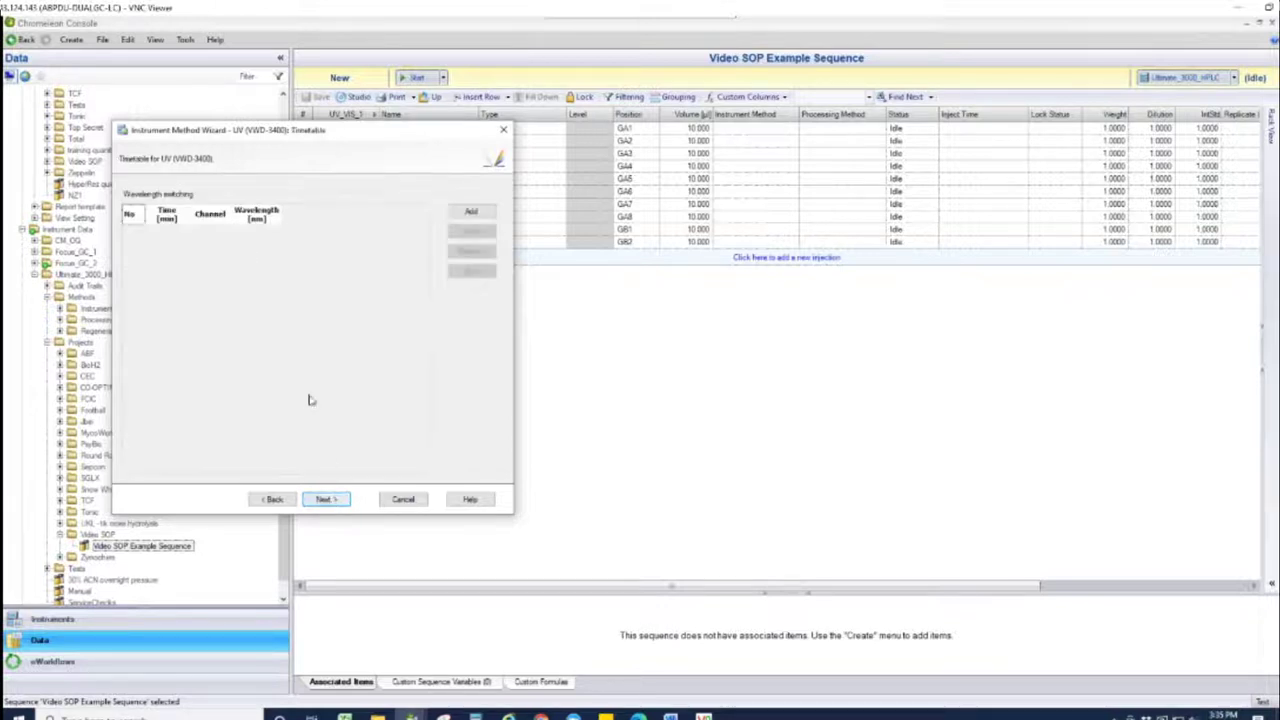
left_click(327, 500)
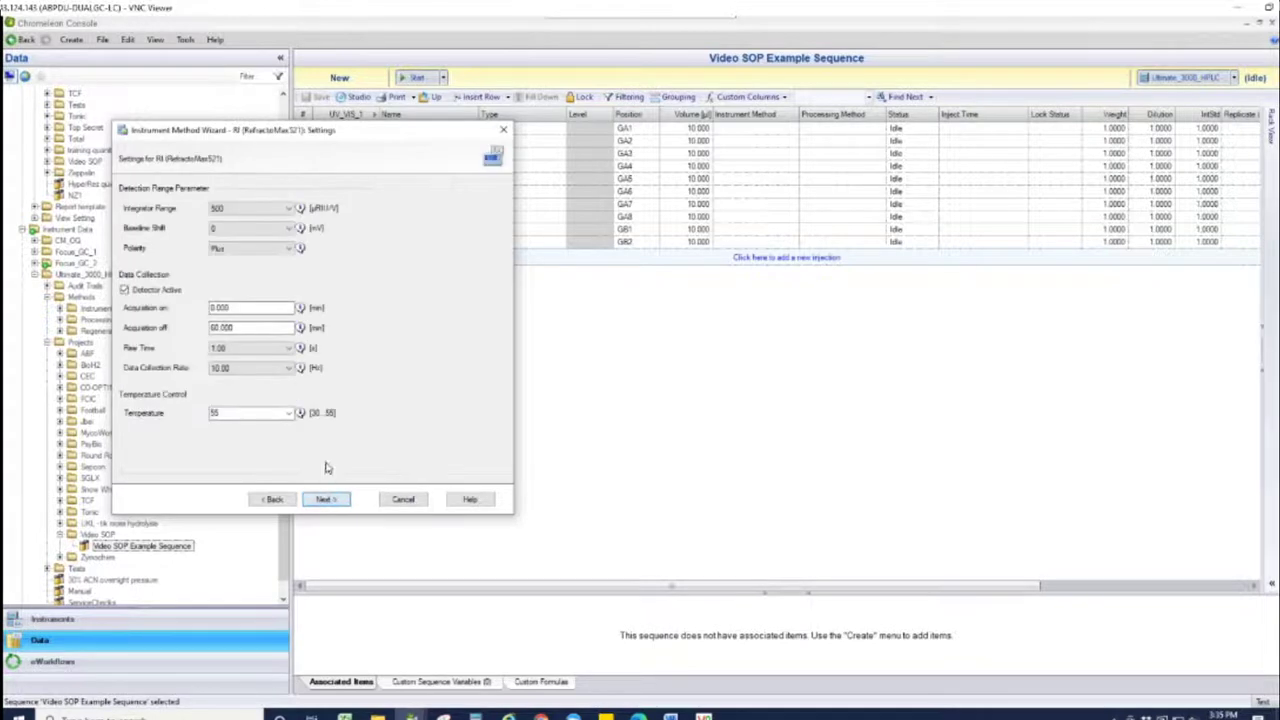
left_click(277, 327)
left_click(344, 499)
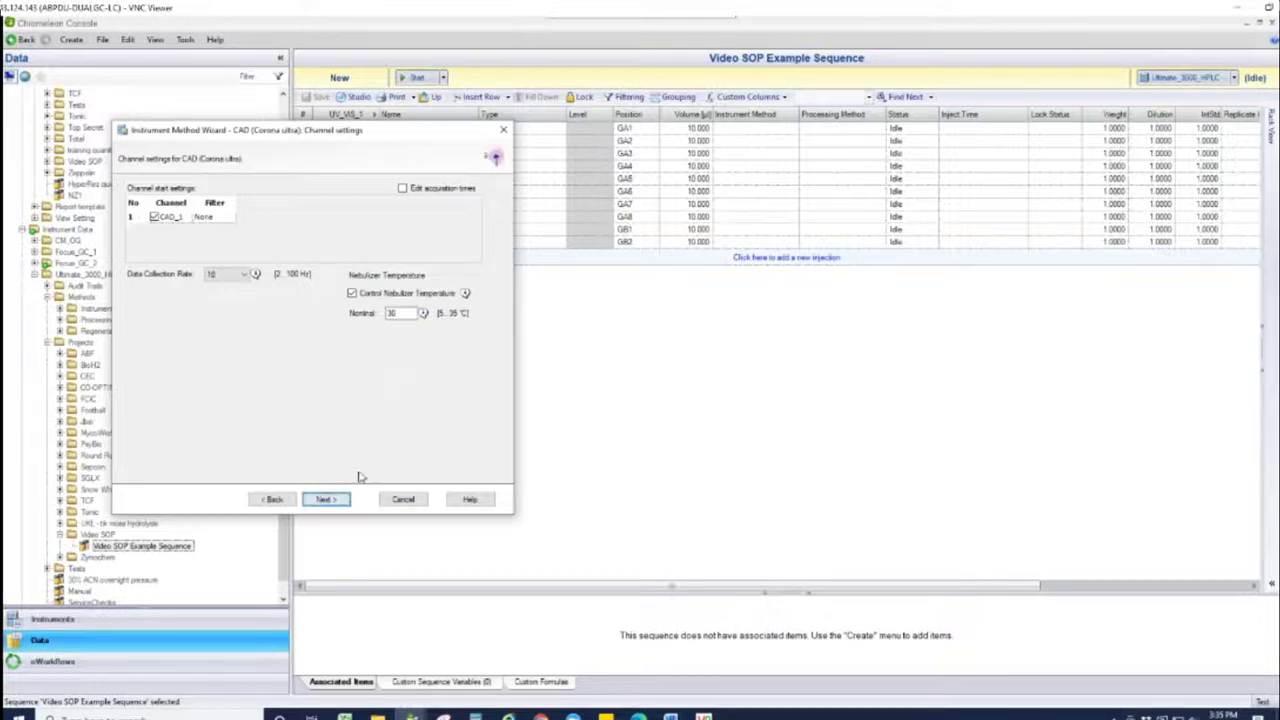
Accept the CAD channel settings and finish the instrument method with the comment "Video SOP Method"
left_click(346, 498)
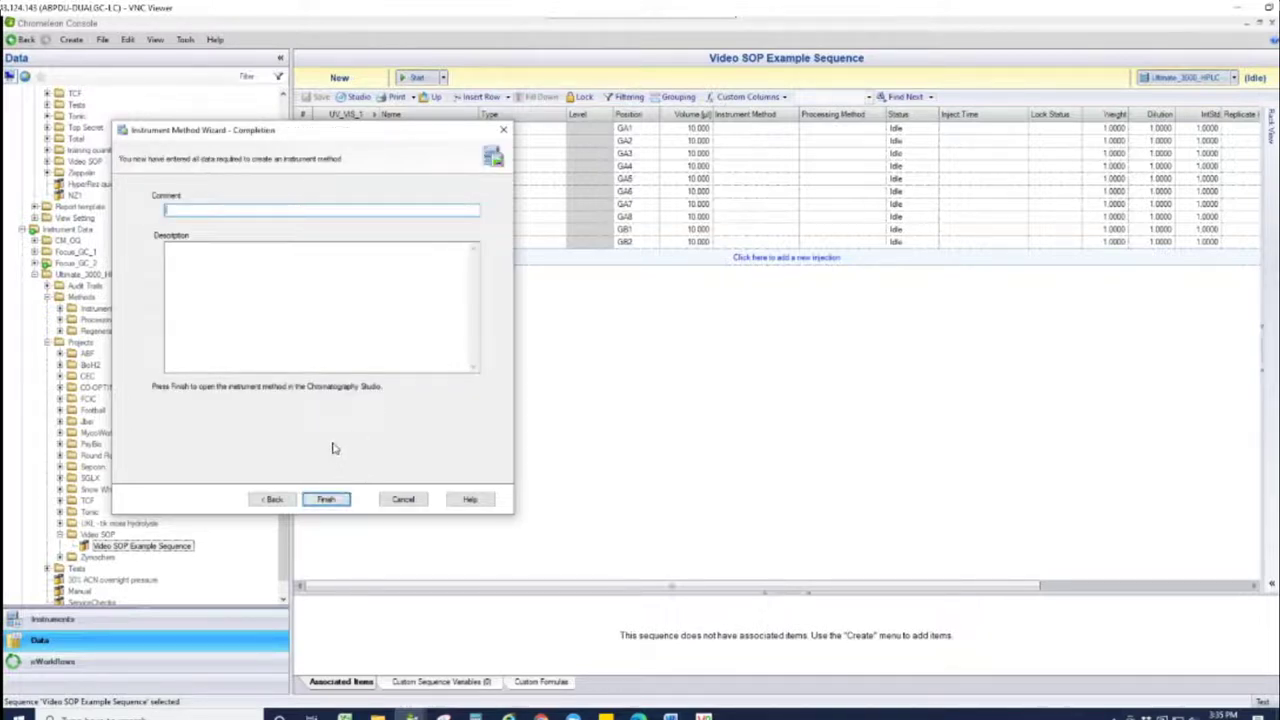
type("Video SOP Method")
key("Return")
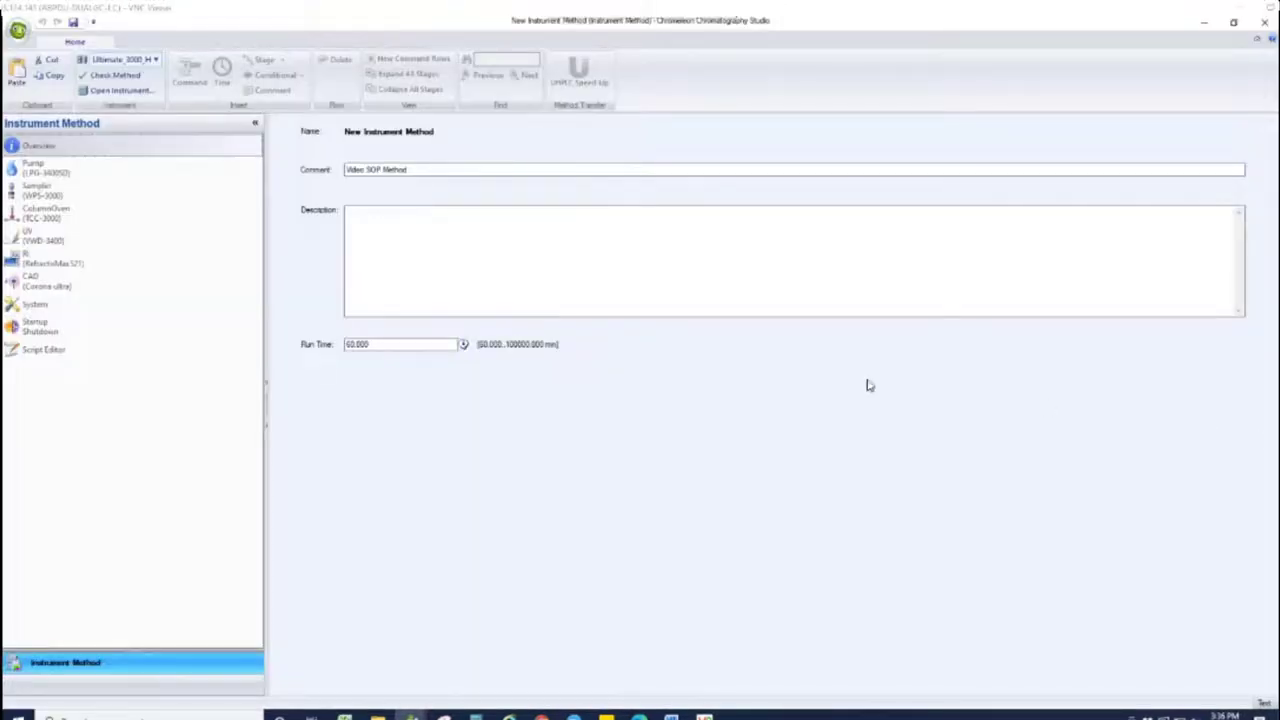
Review the new method's pump, sampler, column oven, UV, RI, CAD, system and startup/shutdown settings, ending with the script commands
left_click(184, 178)
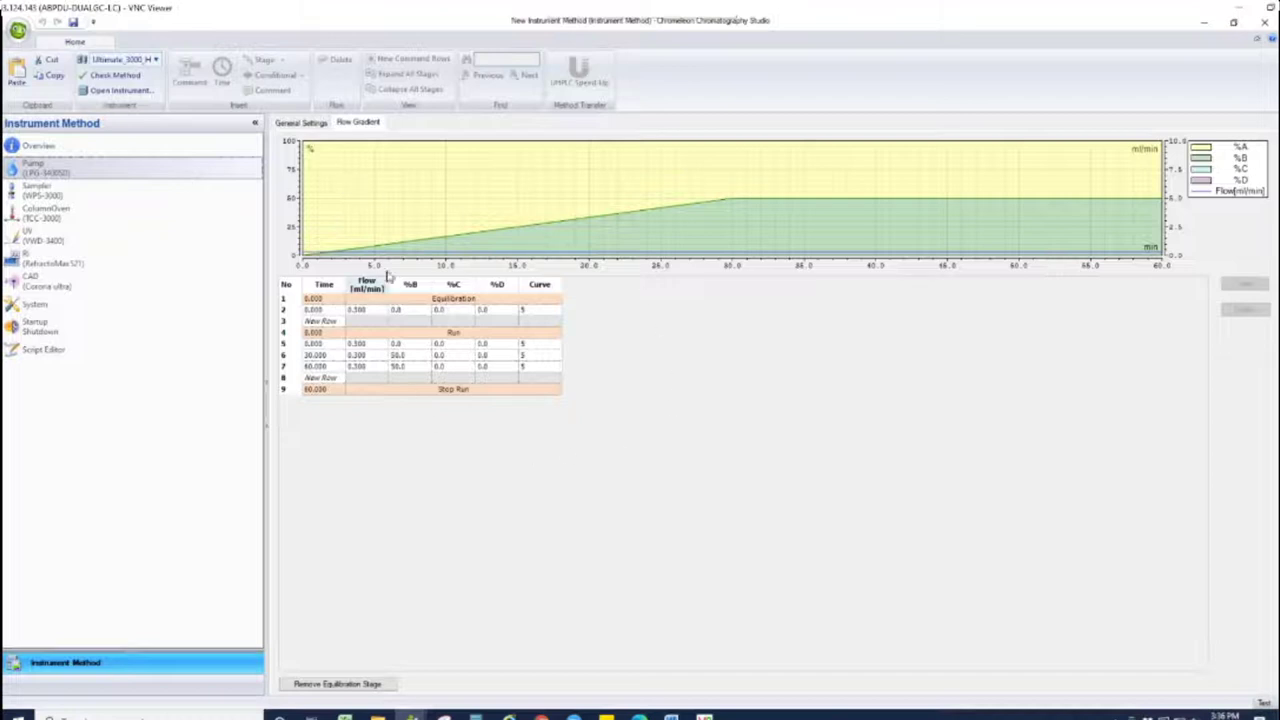
left_click(141, 195)
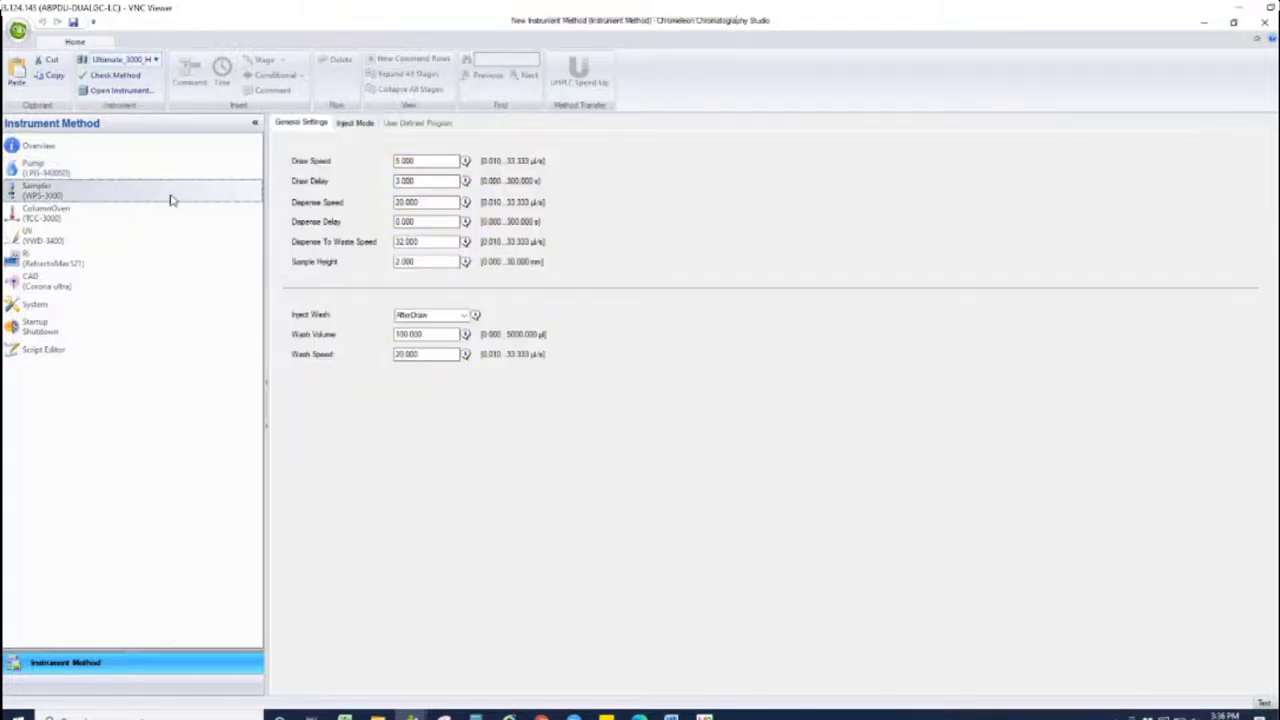
left_click(395, 184)
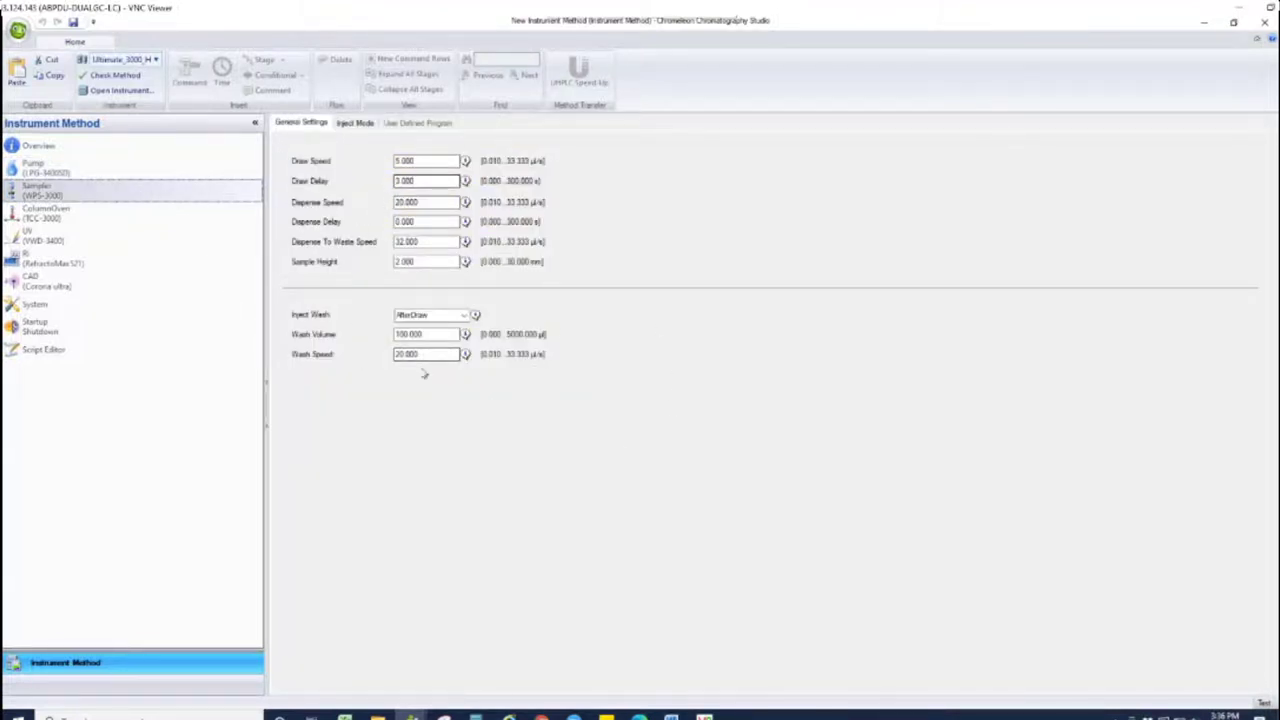
left_click(360, 122)
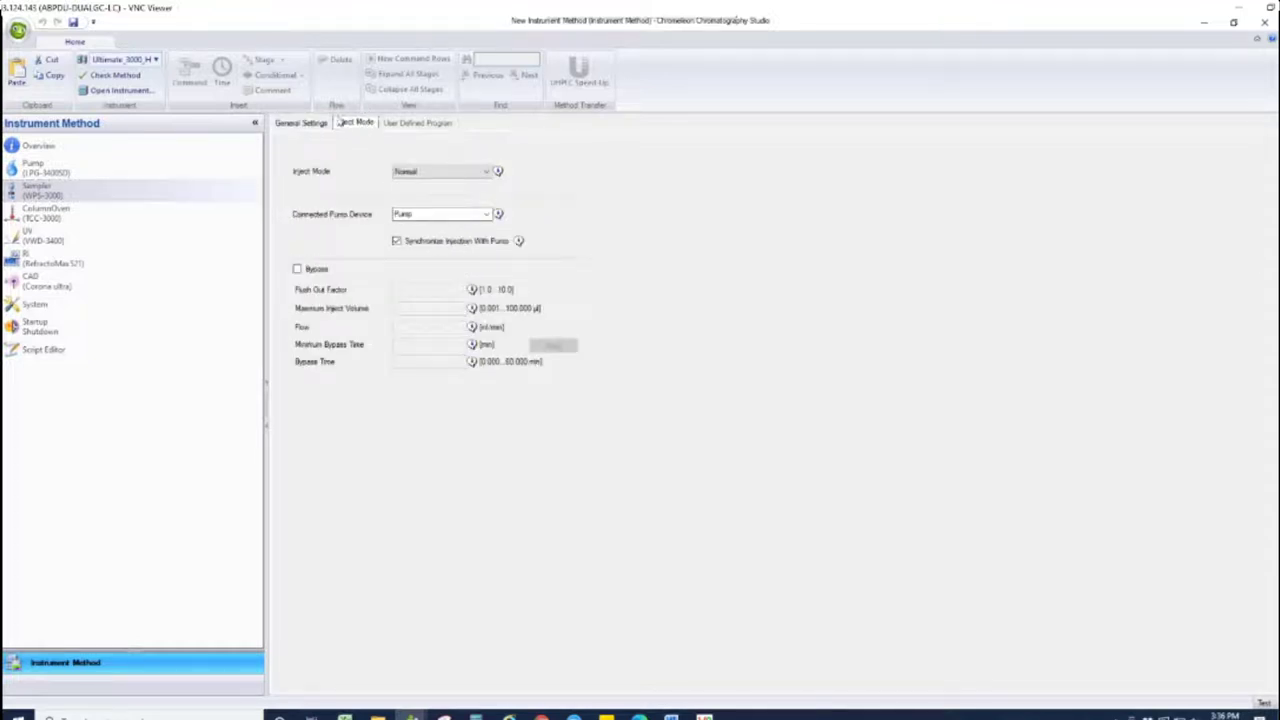
left_click(302, 123)
left_click(86, 214)
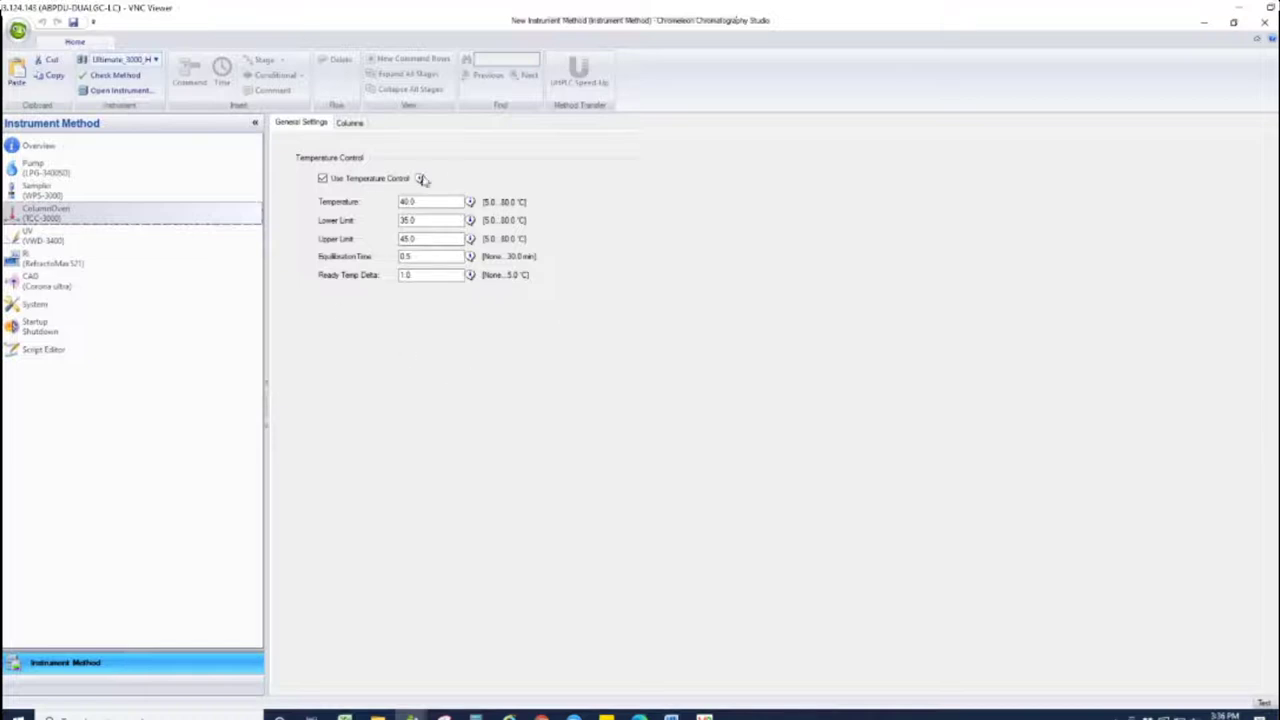
left_click(127, 243)
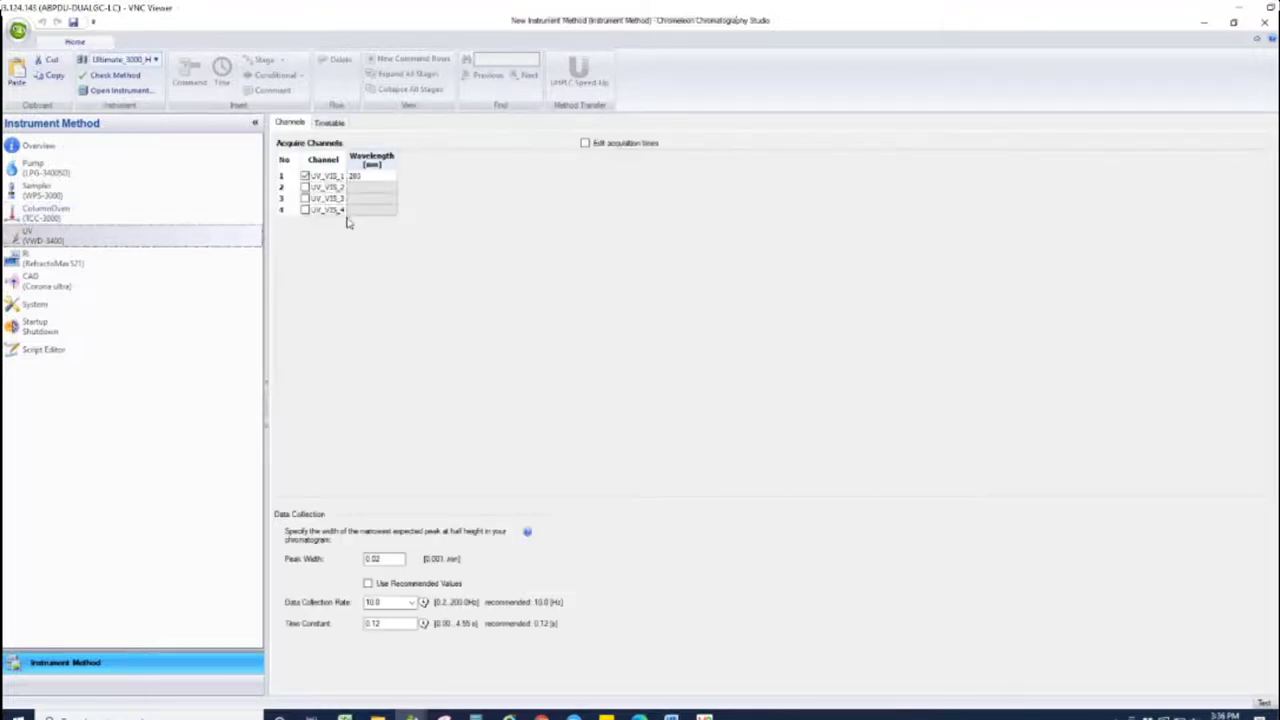
left_click(134, 262)
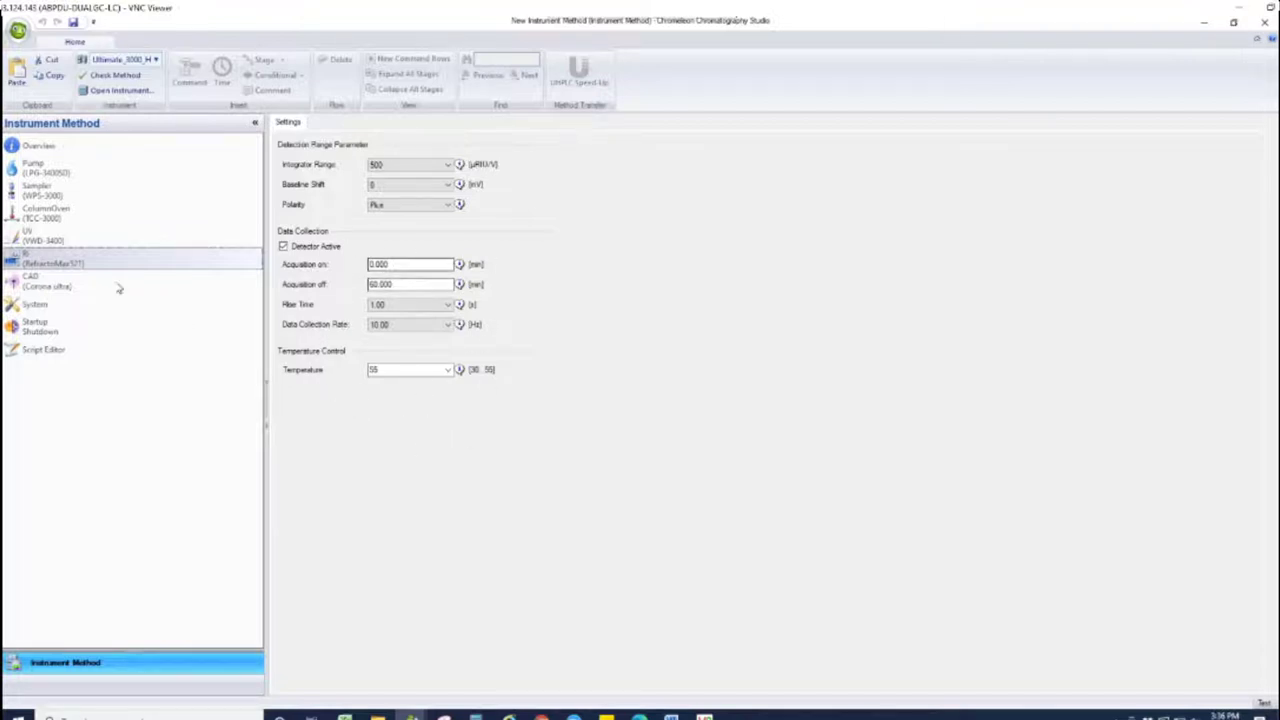
left_click(114, 287)
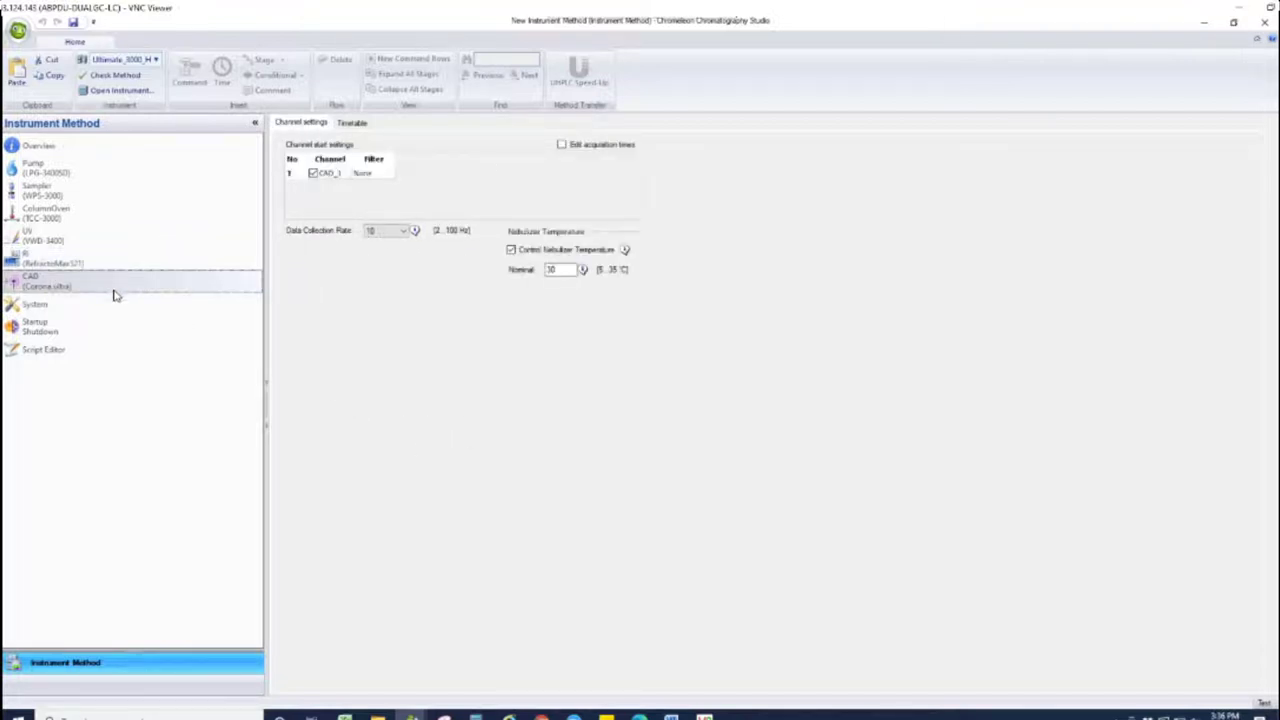
left_click(115, 308)
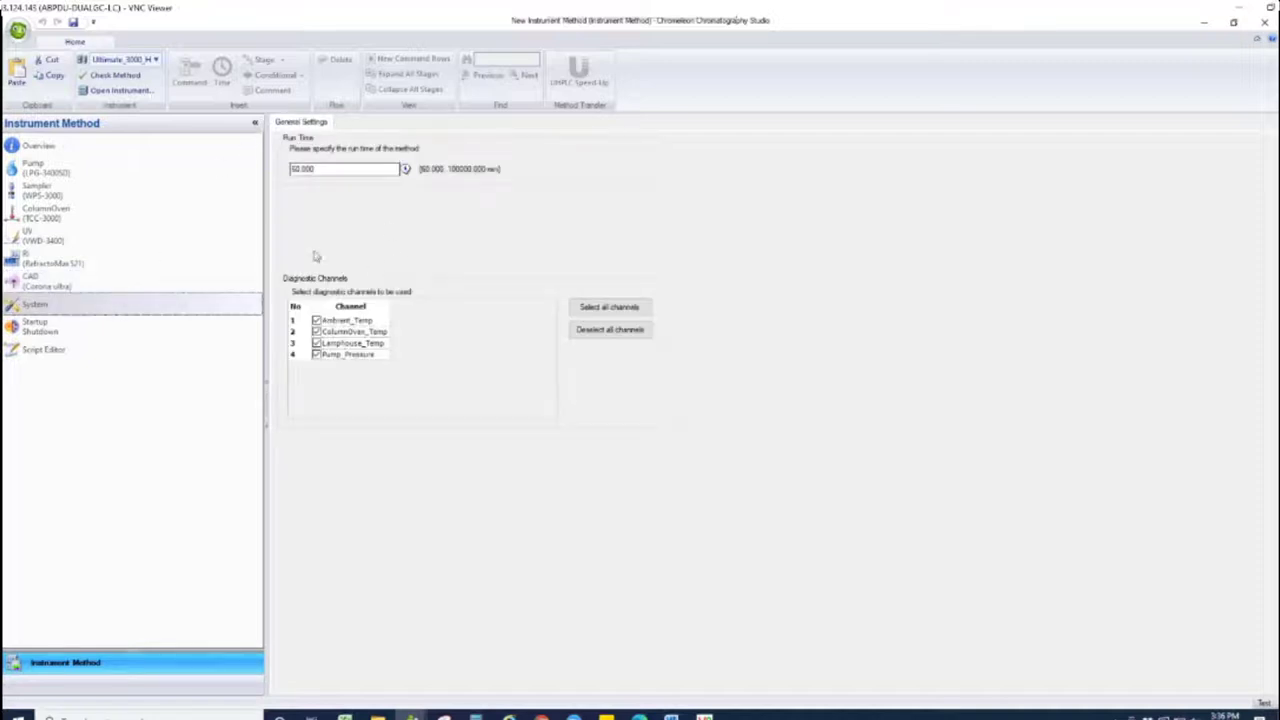
left_click(141, 335)
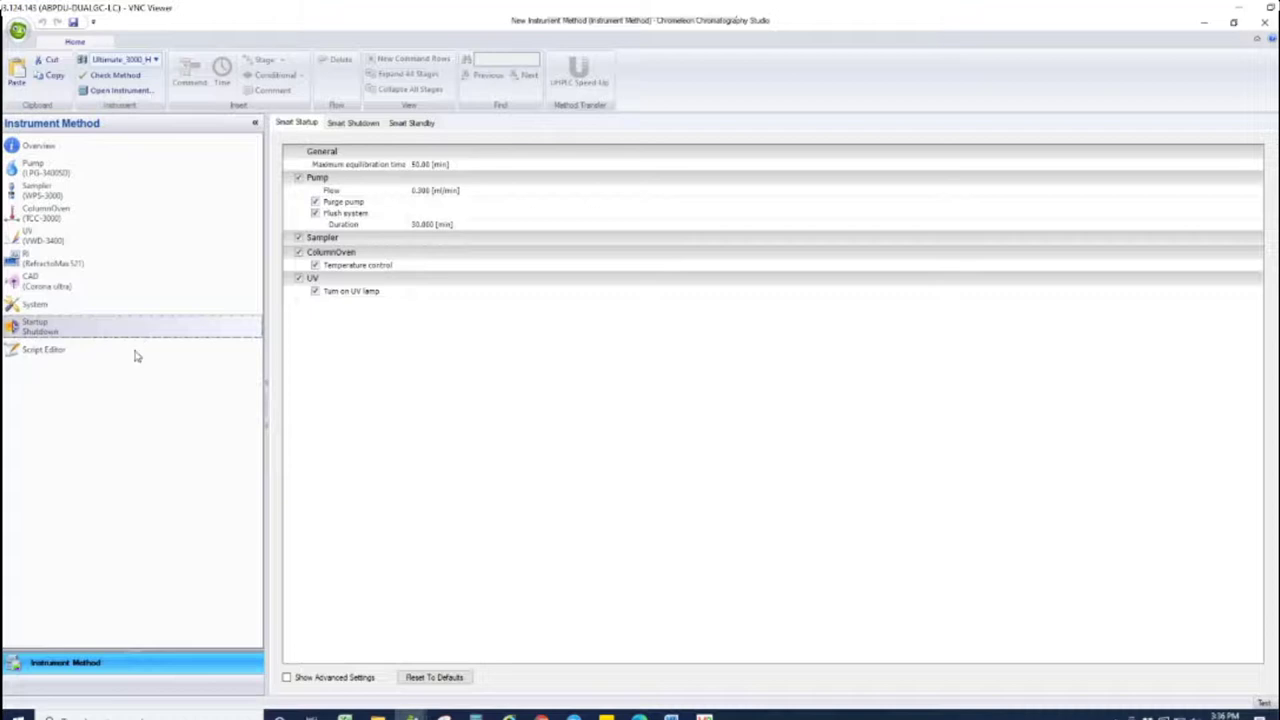
left_click(137, 356)
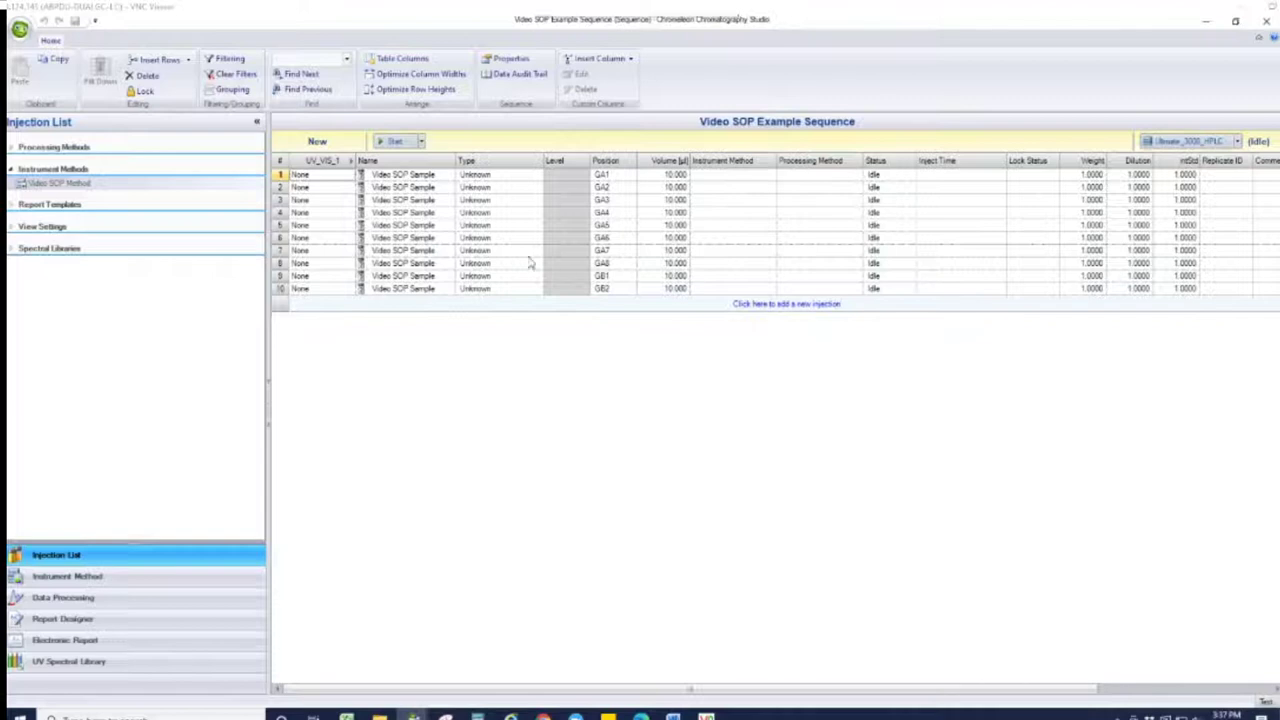
Assign the instrument method "Video SOP Method" to the first injection and fill it down to the injections below
left_click(716, 176)
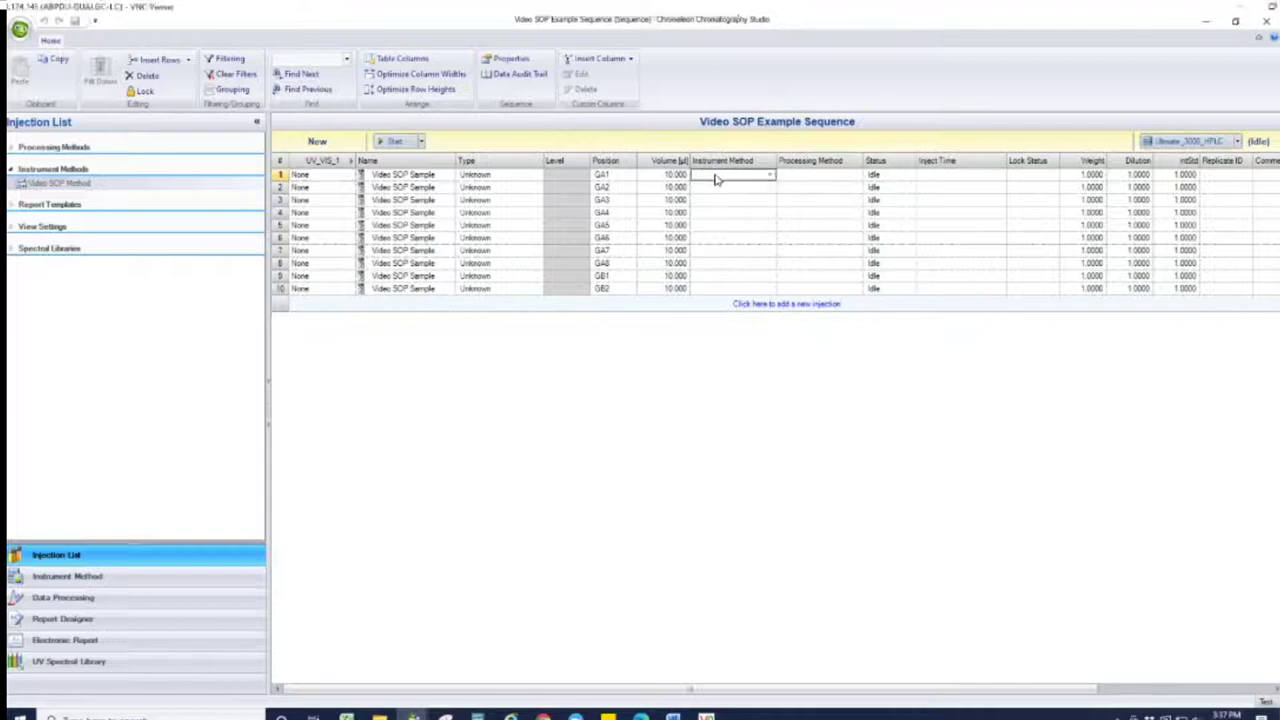
left_click(770, 177)
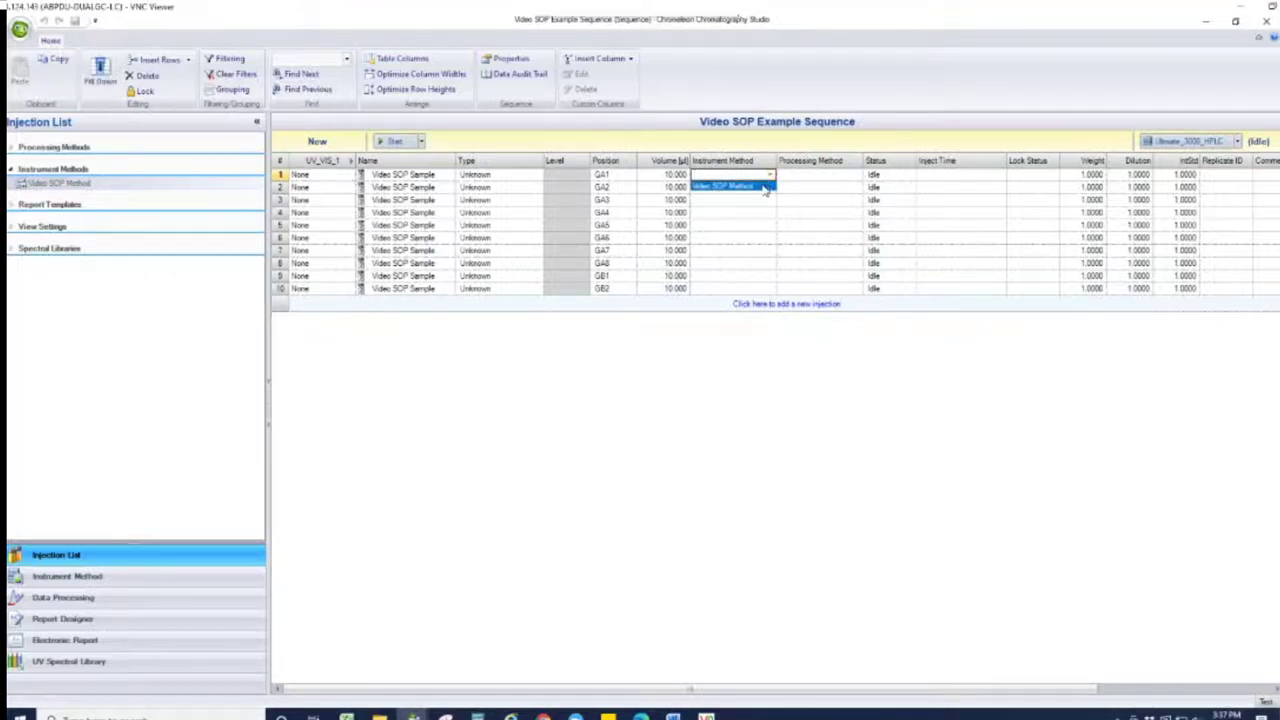
right_click(762, 176)
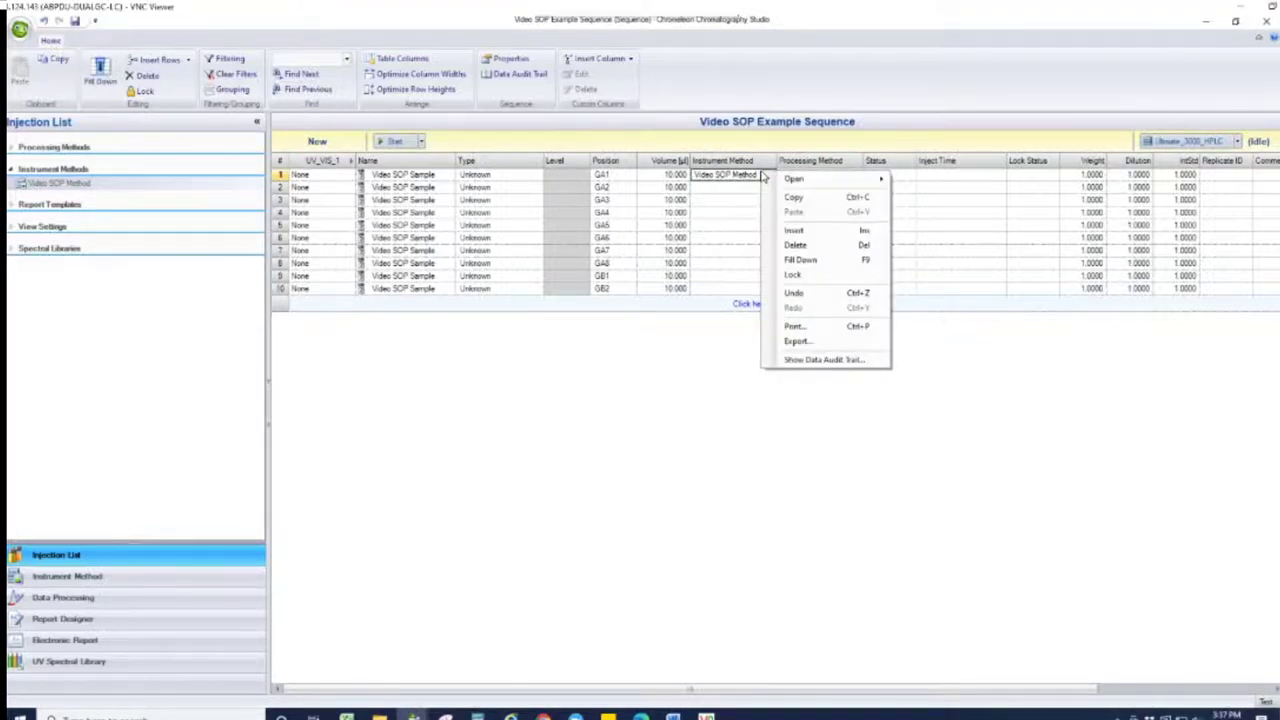
left_click(815, 260)
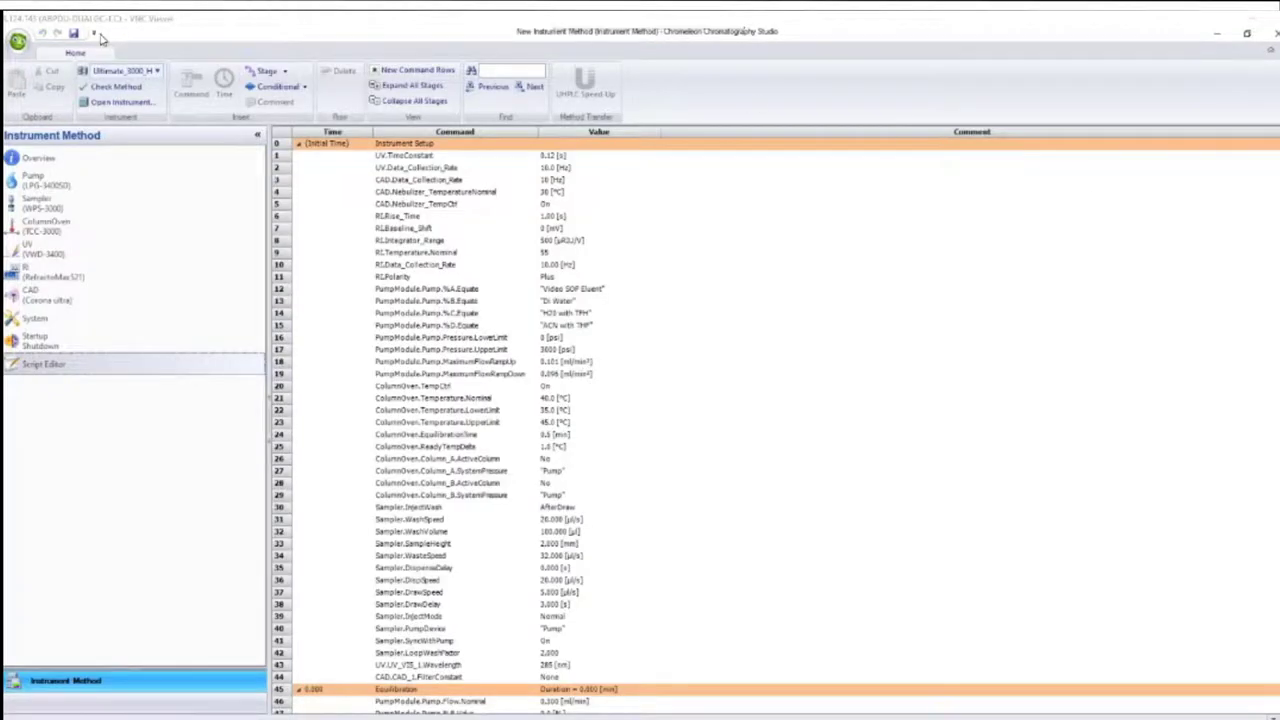
Save the new instrument method in the sequence as "Video SOP Method"
left_click(73, 33)
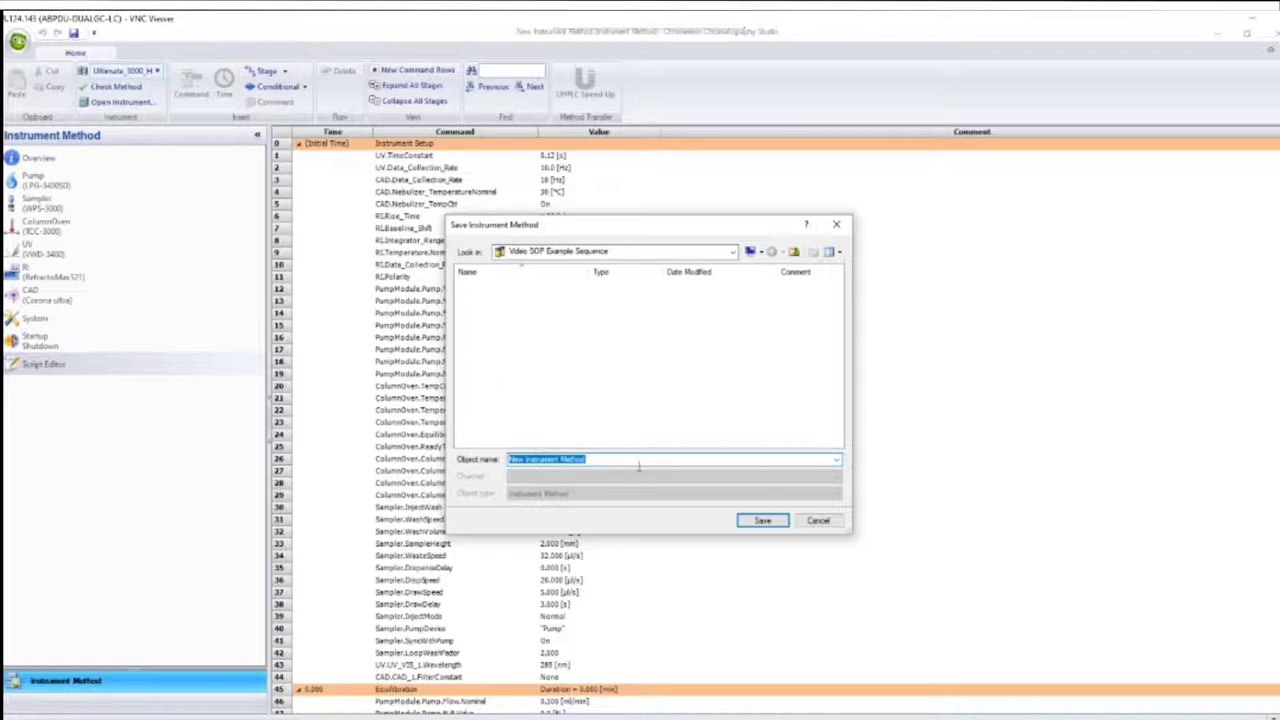
type("VWD")
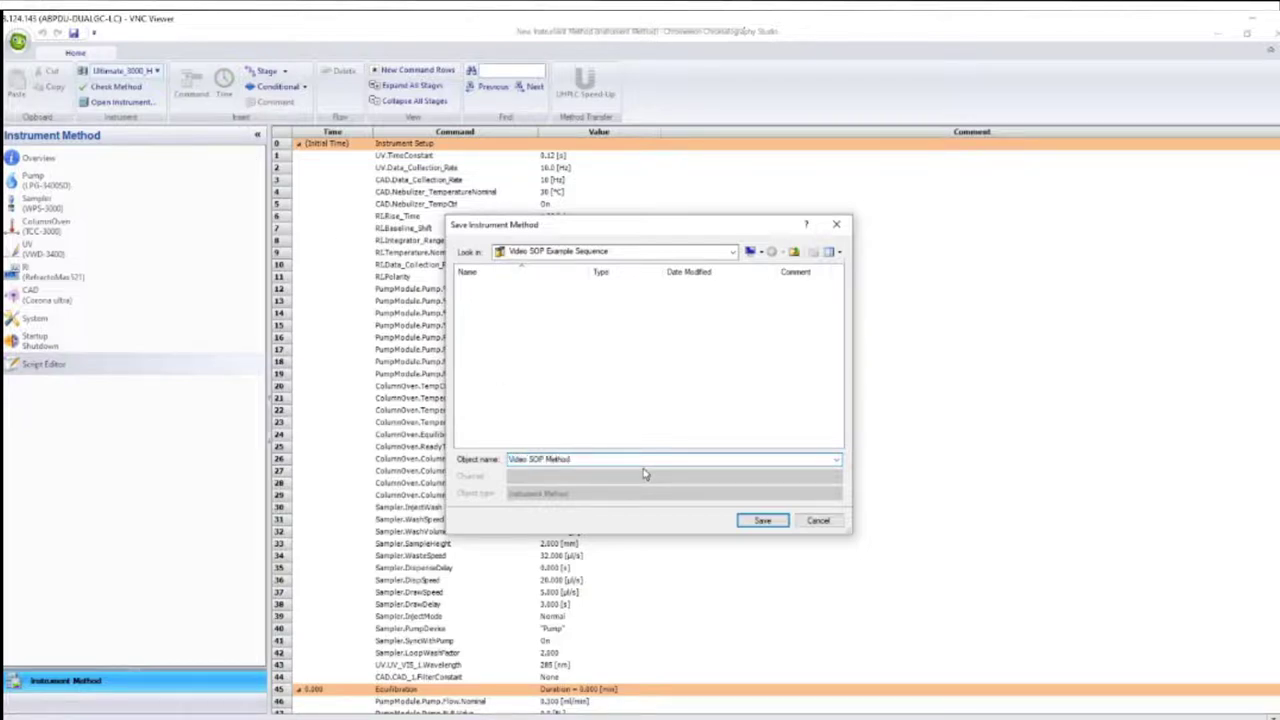
key("Return")
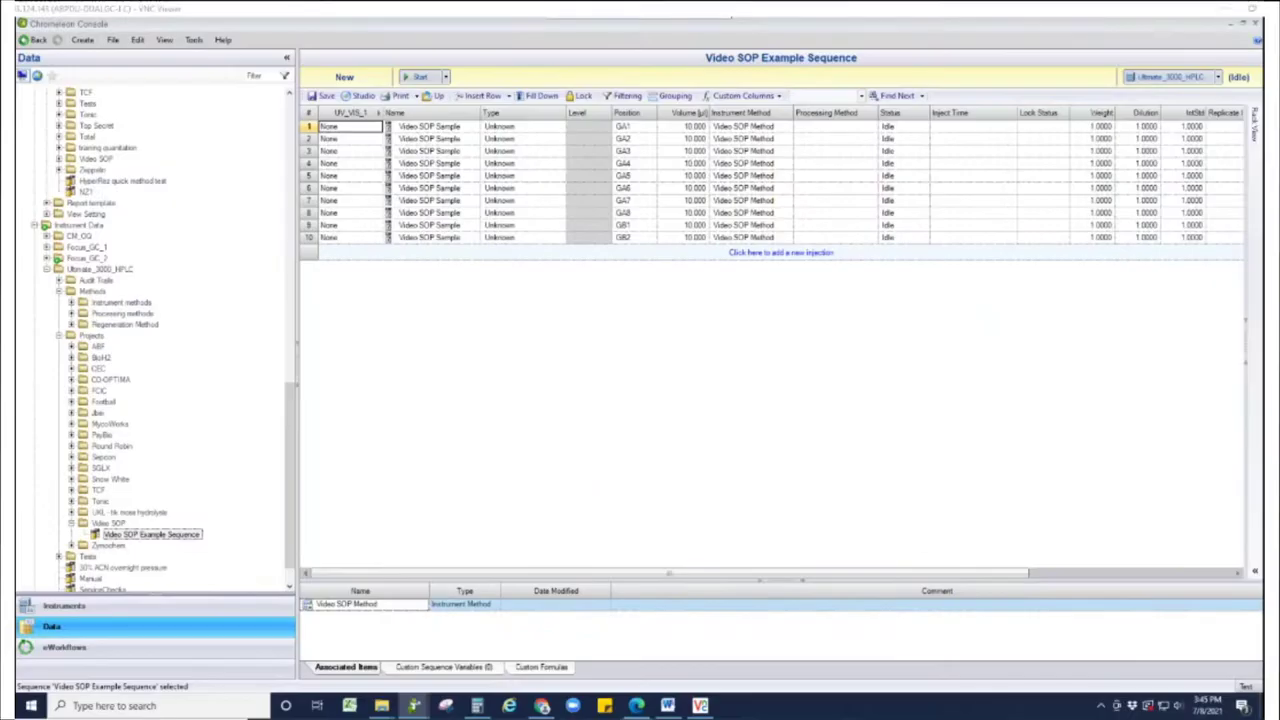
Create a processing method from the Quantitative template, named "Video SOP Processing Method" and assigned to all injections of the sequence
left_click(85, 41)
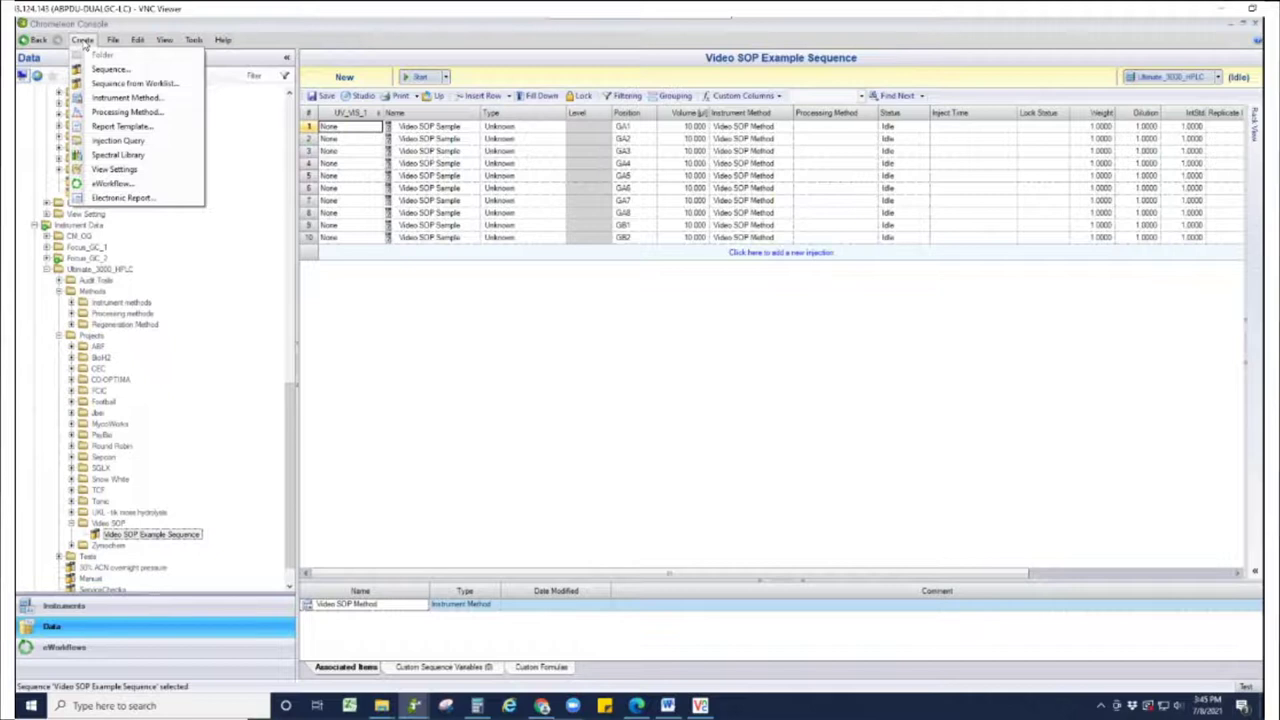
left_click(90, 118)
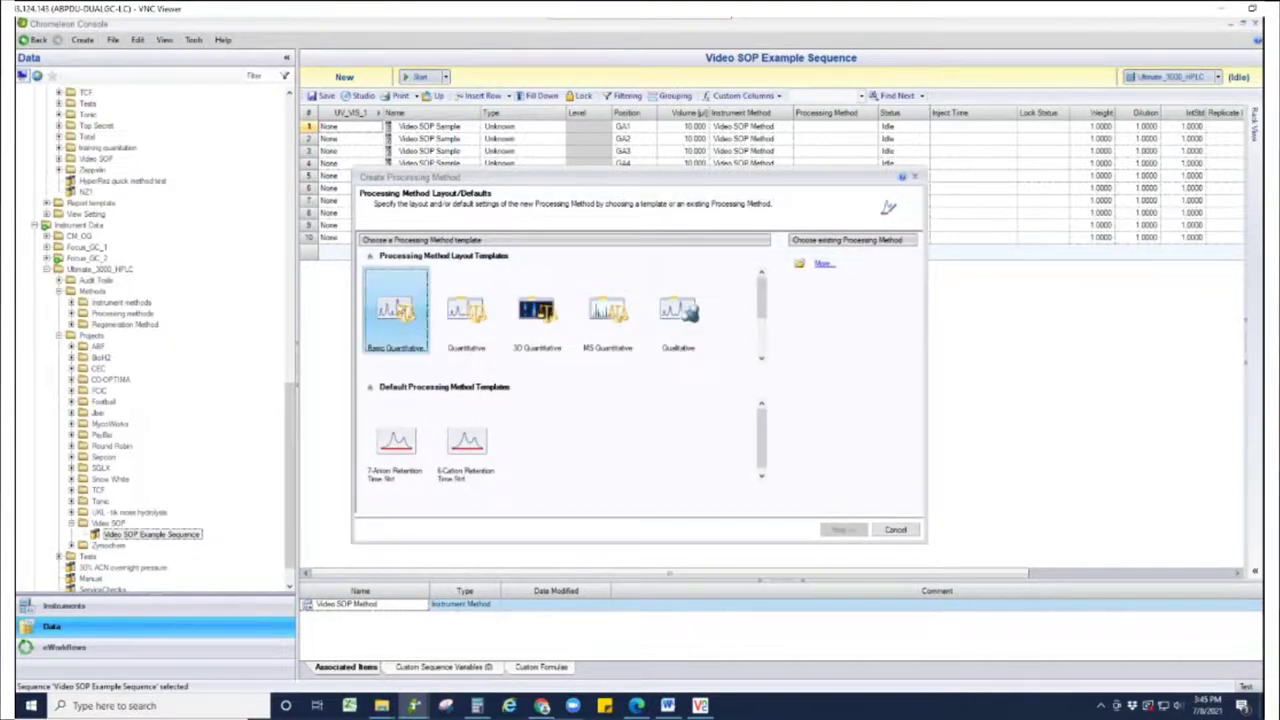
left_click(466, 318)
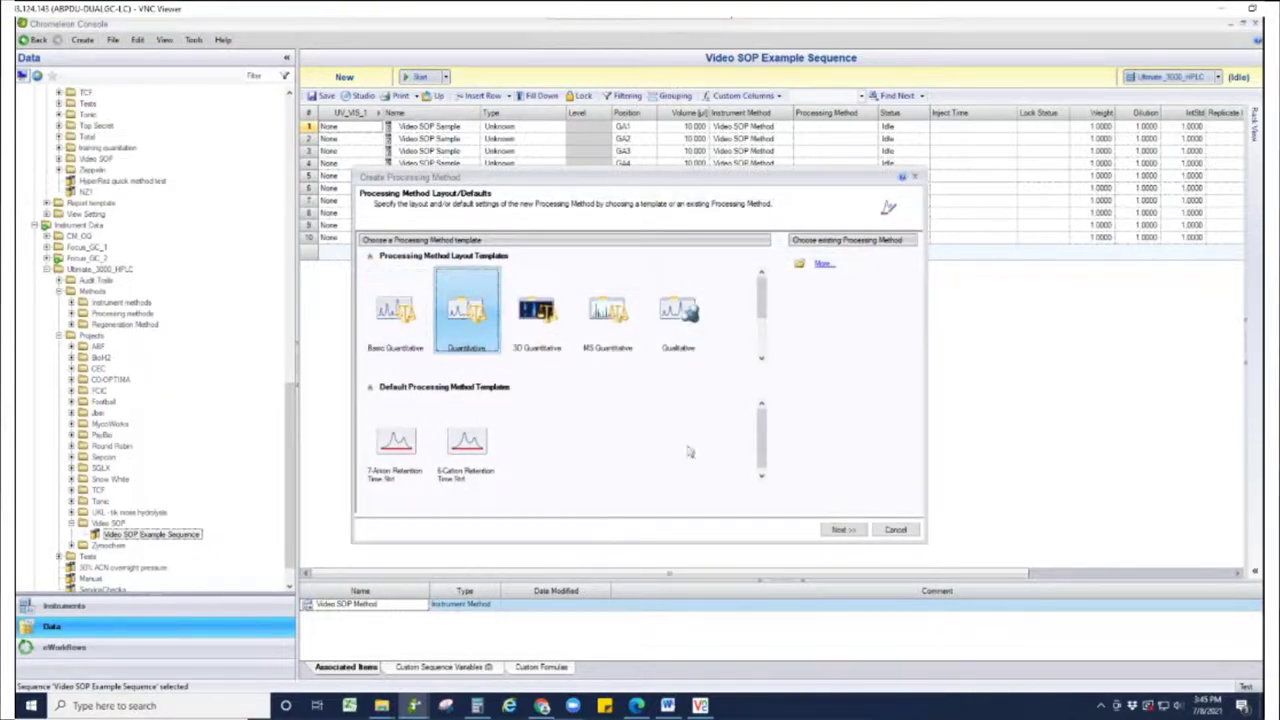
left_click(838, 530)
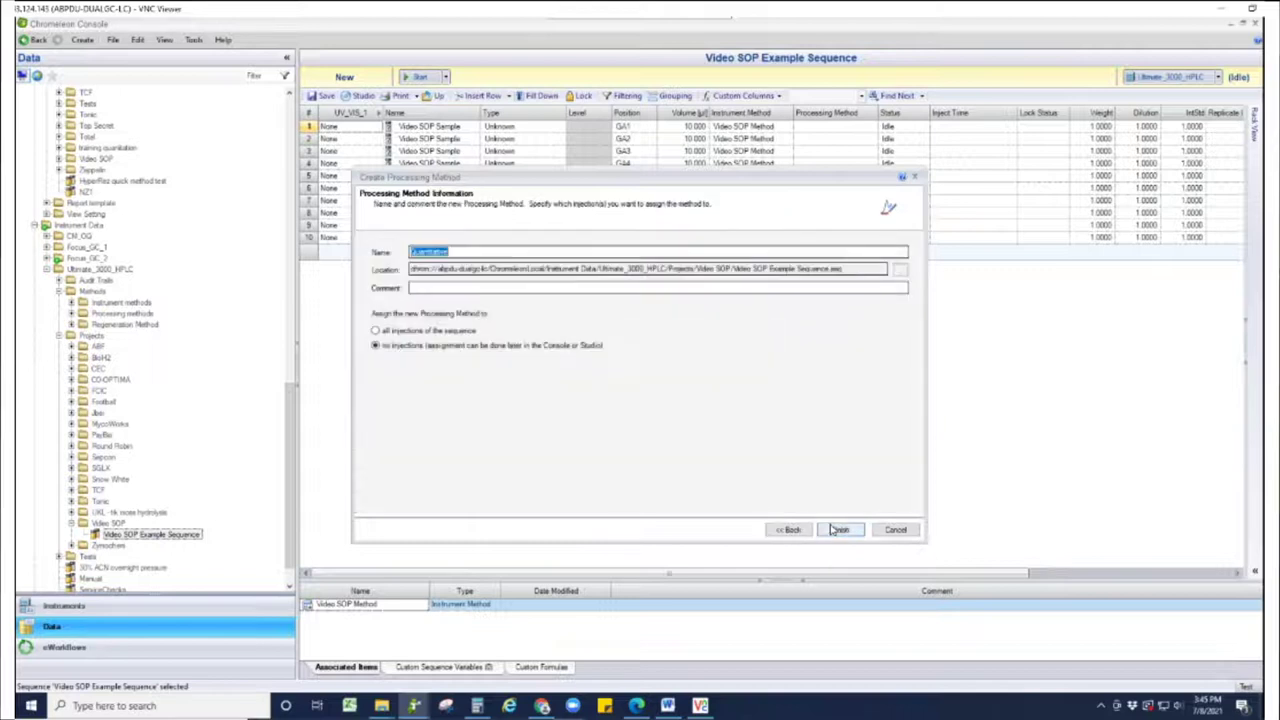
type("Video SOP Processing Method")
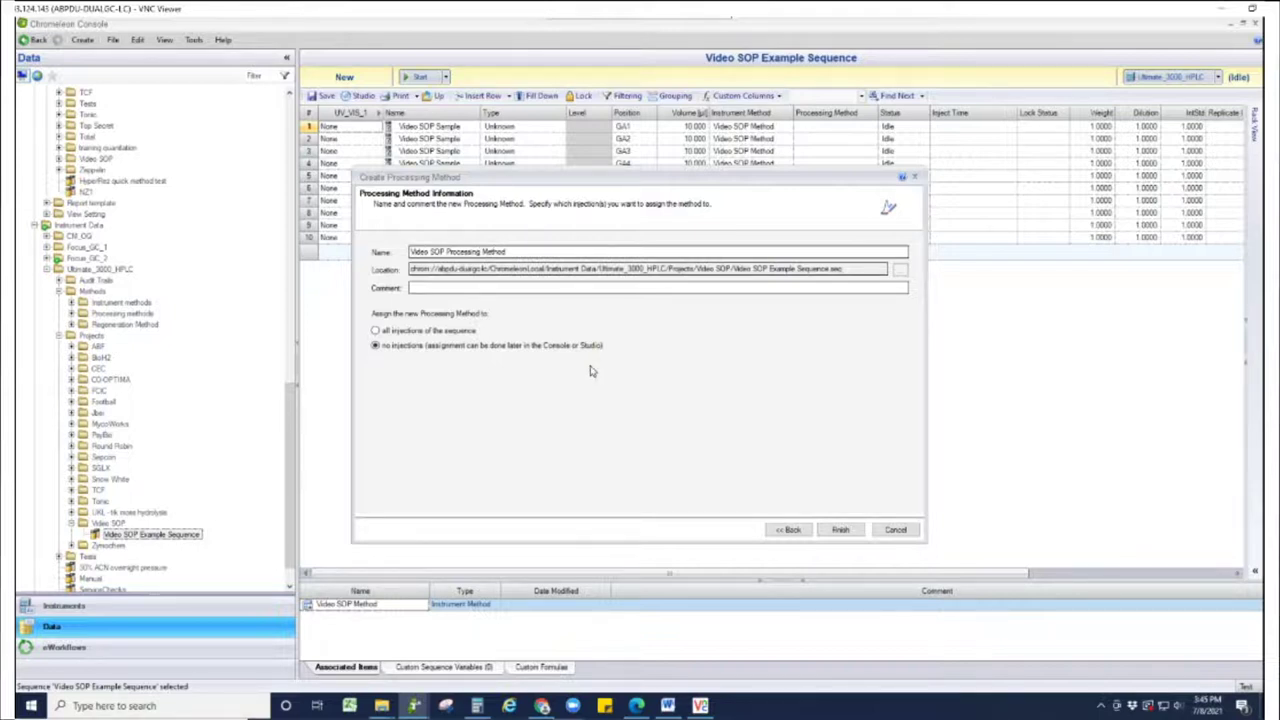
left_click(460, 333)
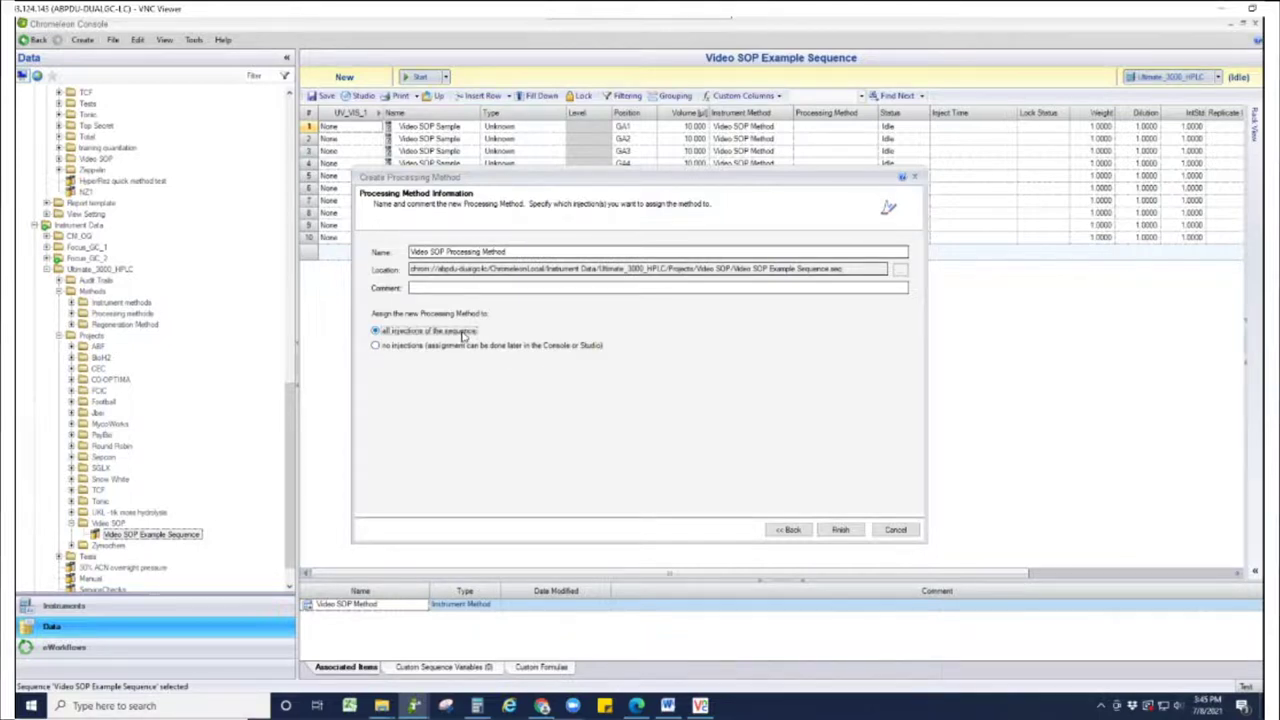
left_click(843, 530)
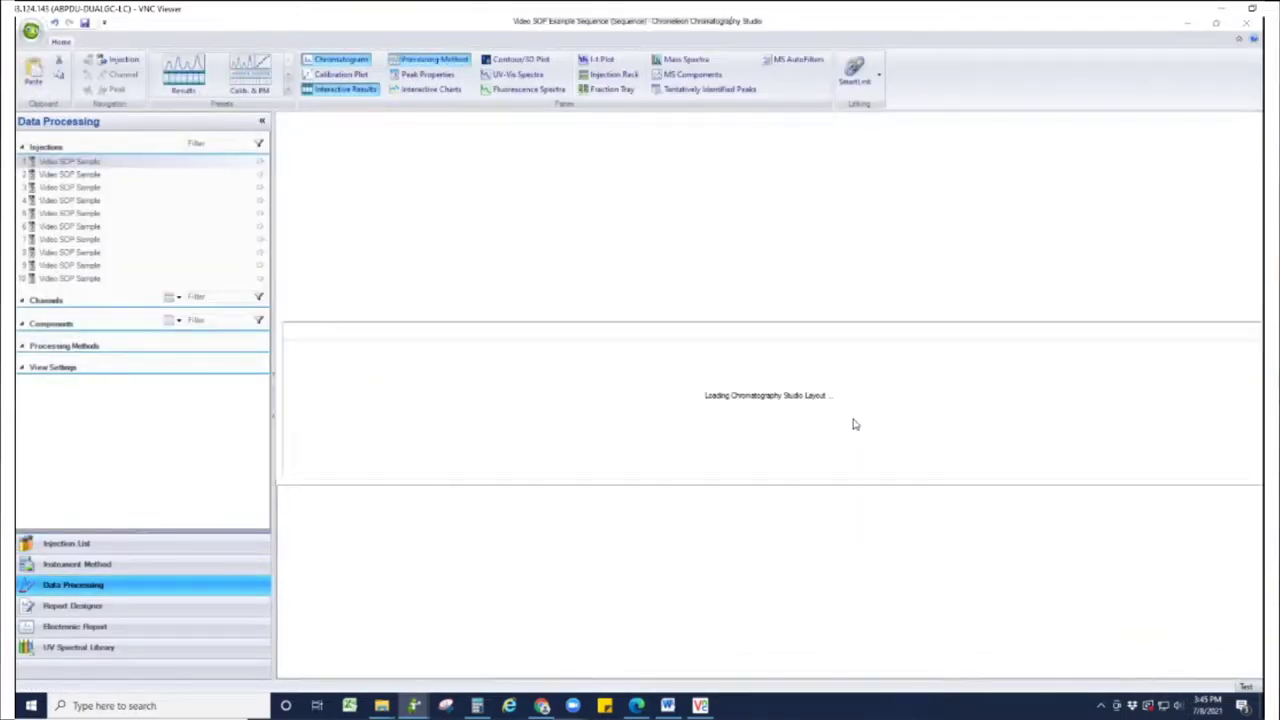
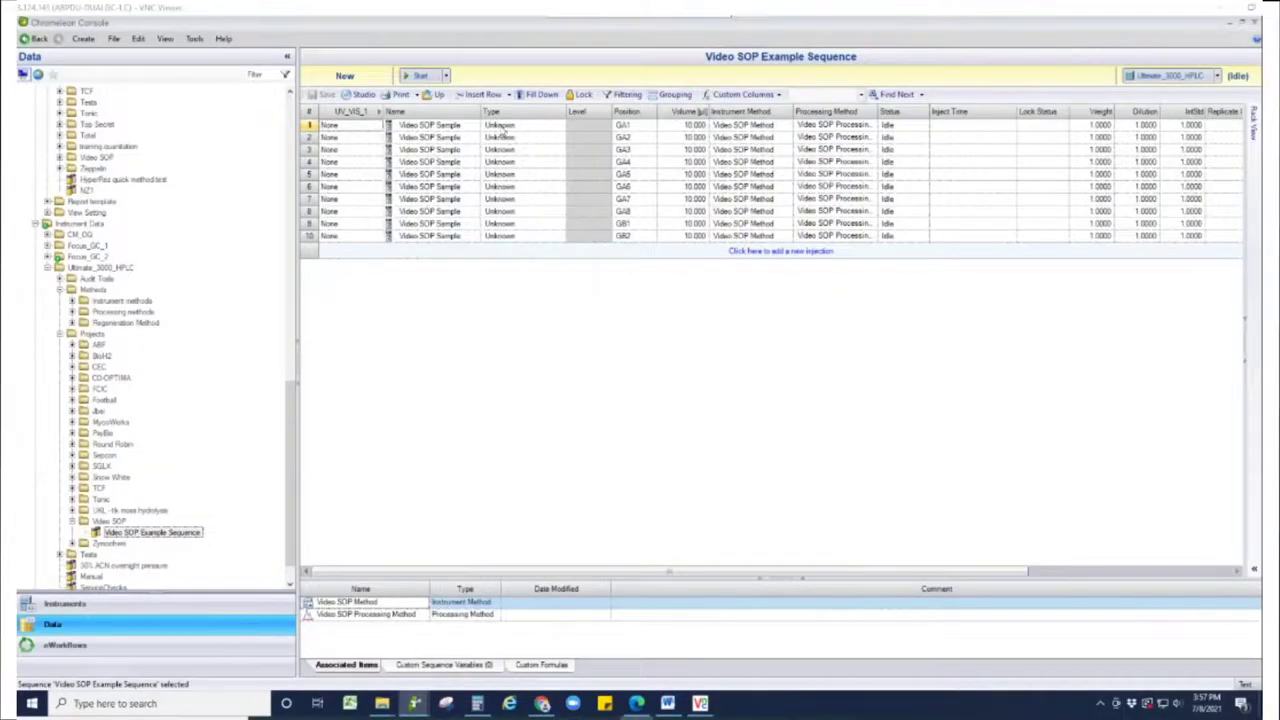
Add the example sequence to the instrument queue and set the queue's after-run action to run Smart Standby
left_click(446, 76)
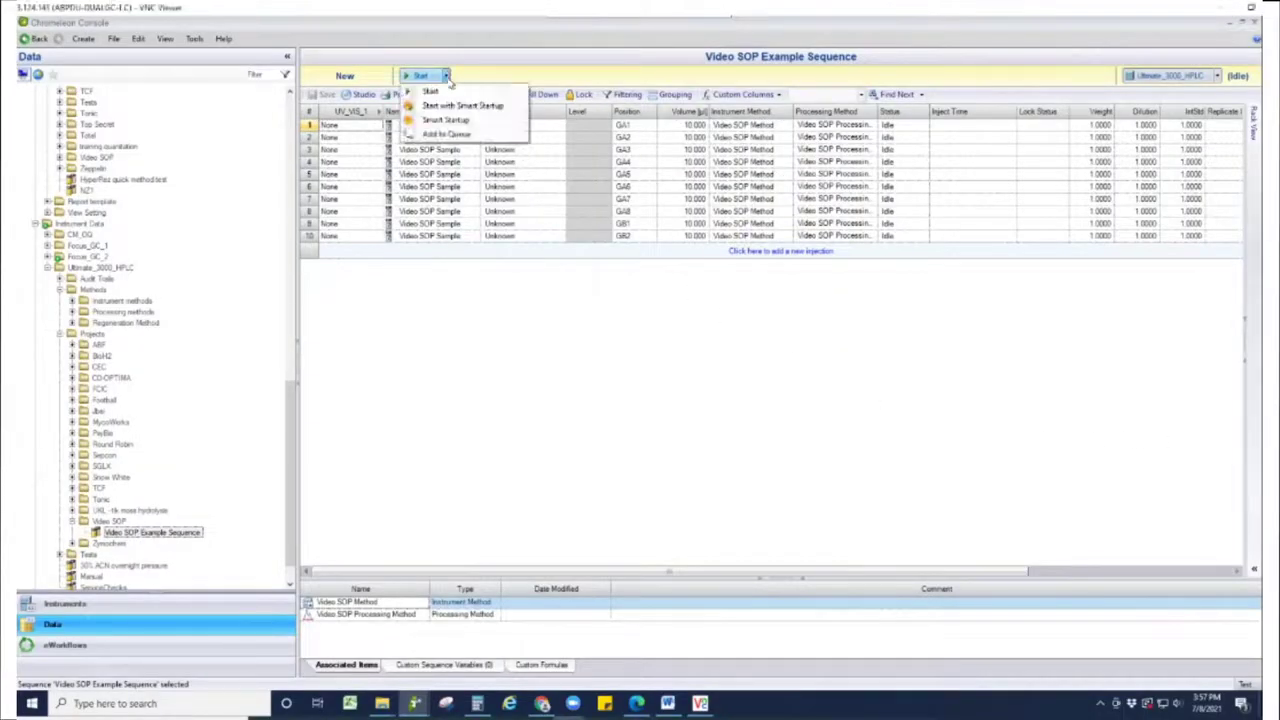
left_click(447, 133)
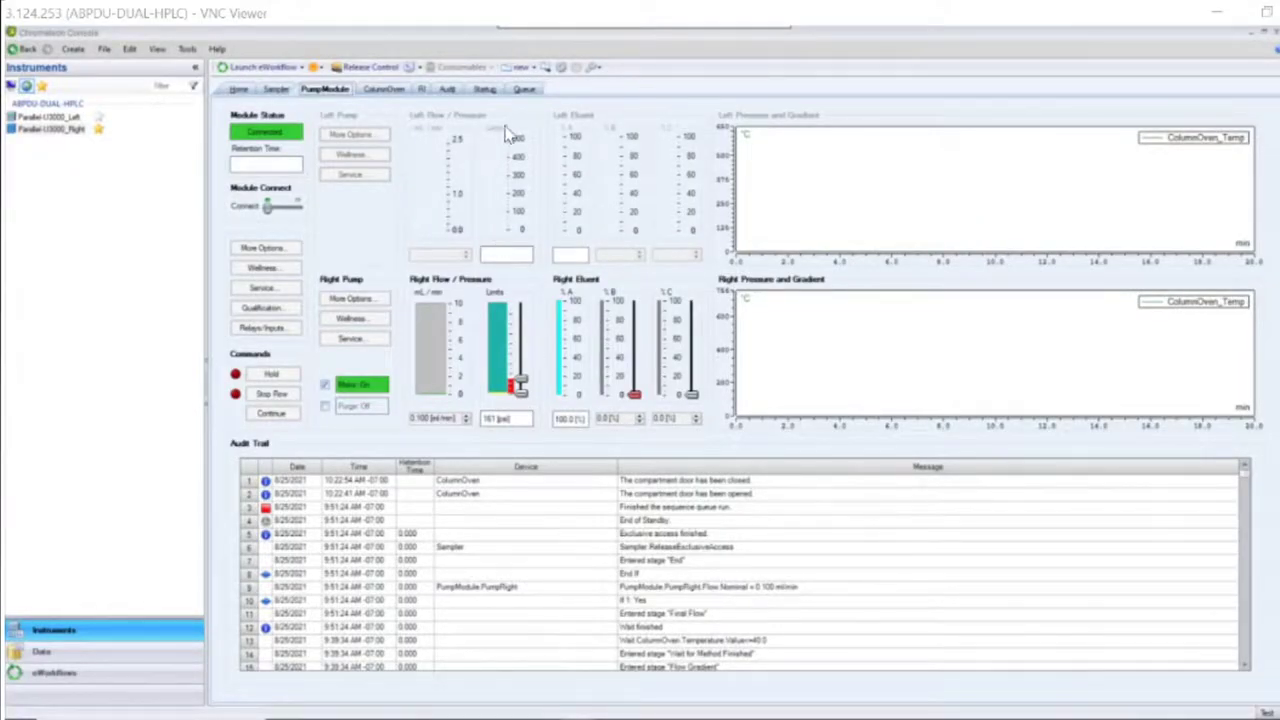
left_click(522, 90)
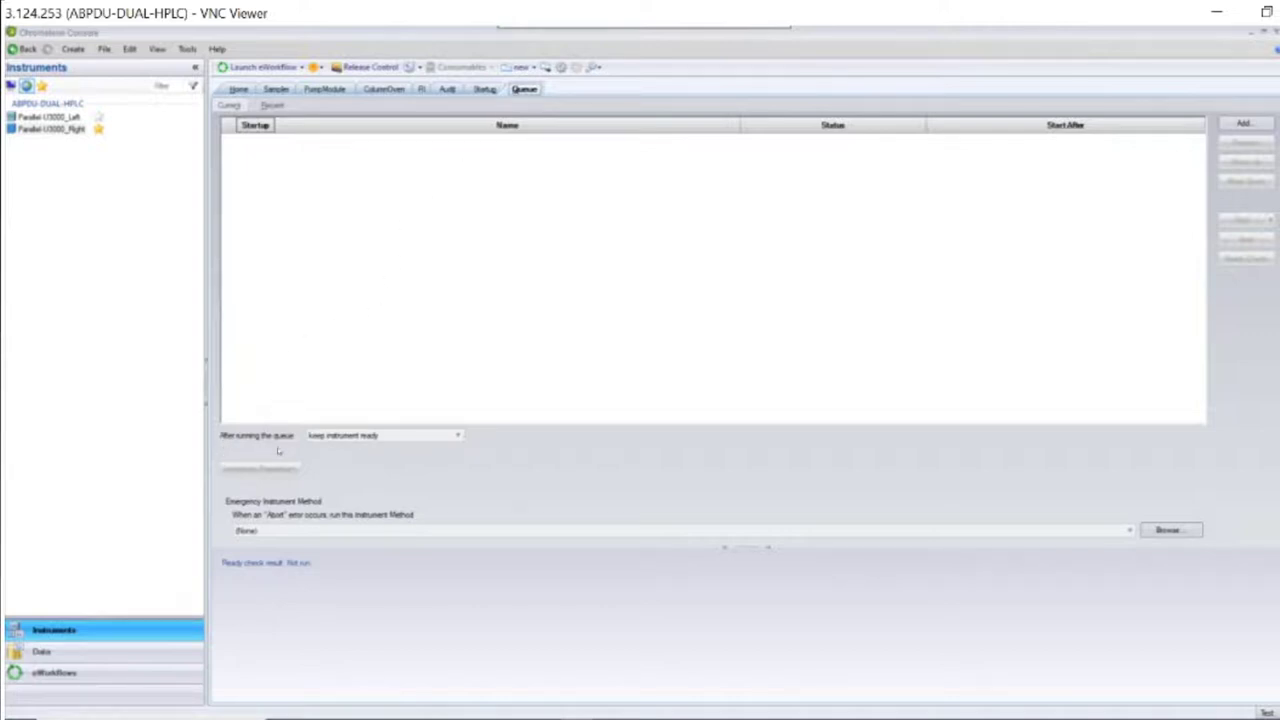
left_click(456, 436)
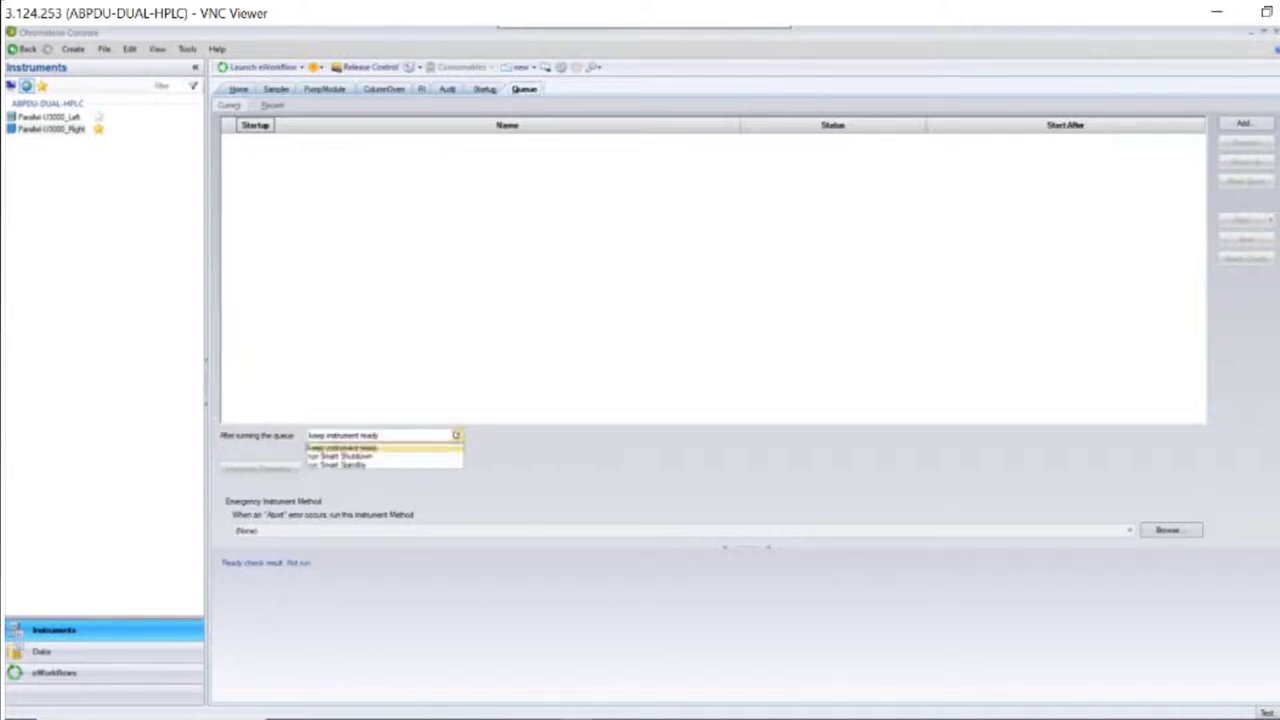
left_click(392, 466)
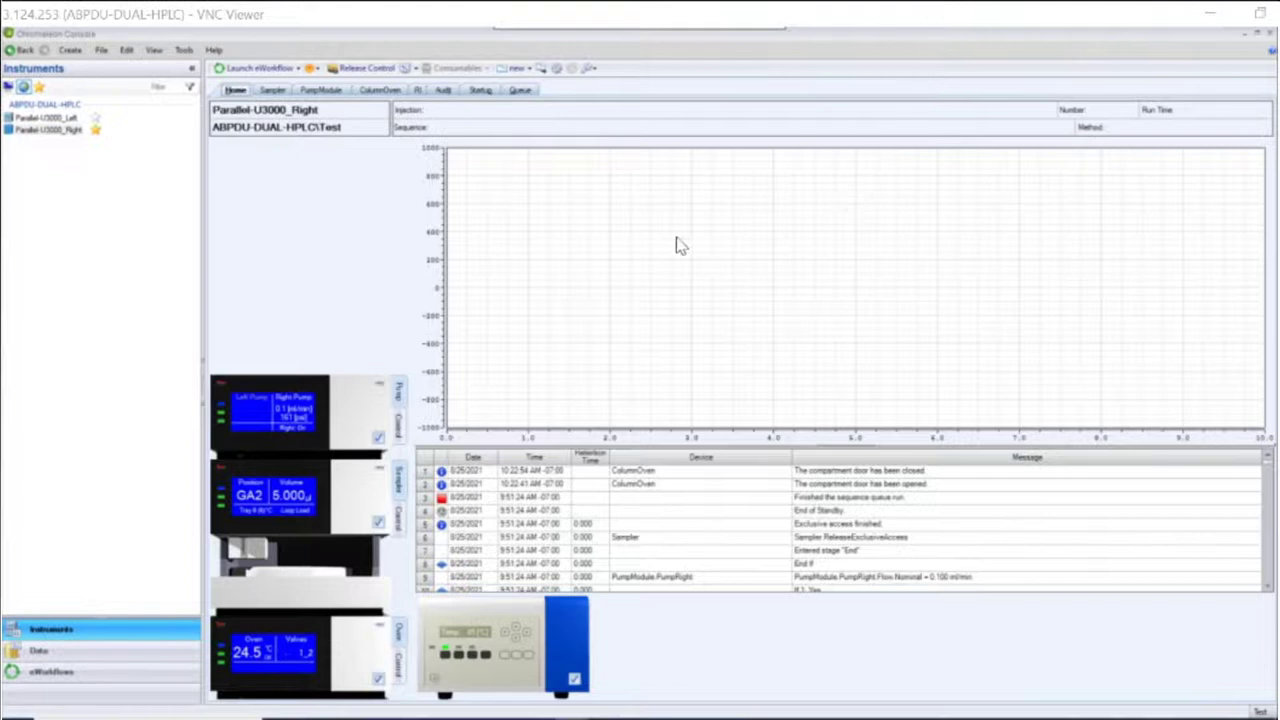
left_click(312, 68)
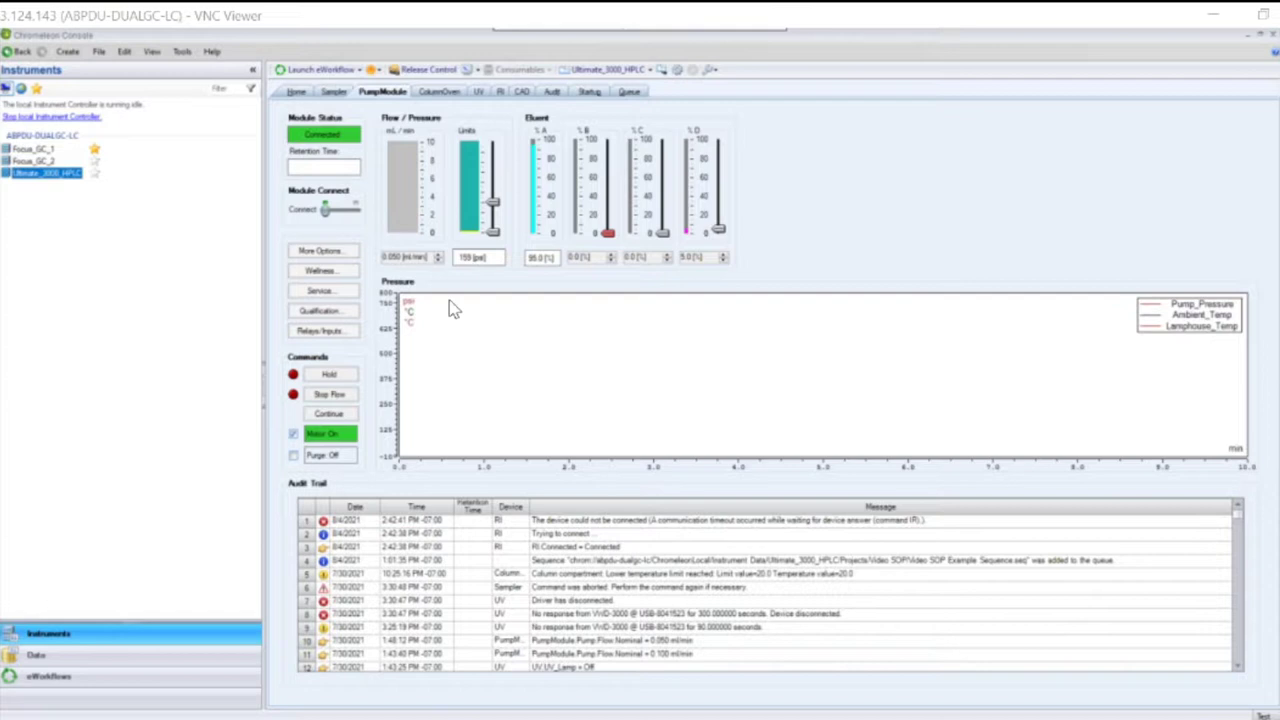
Open the sequence "Video SOP Example Data" in the Studio and show its data processing view
left_click(77, 657)
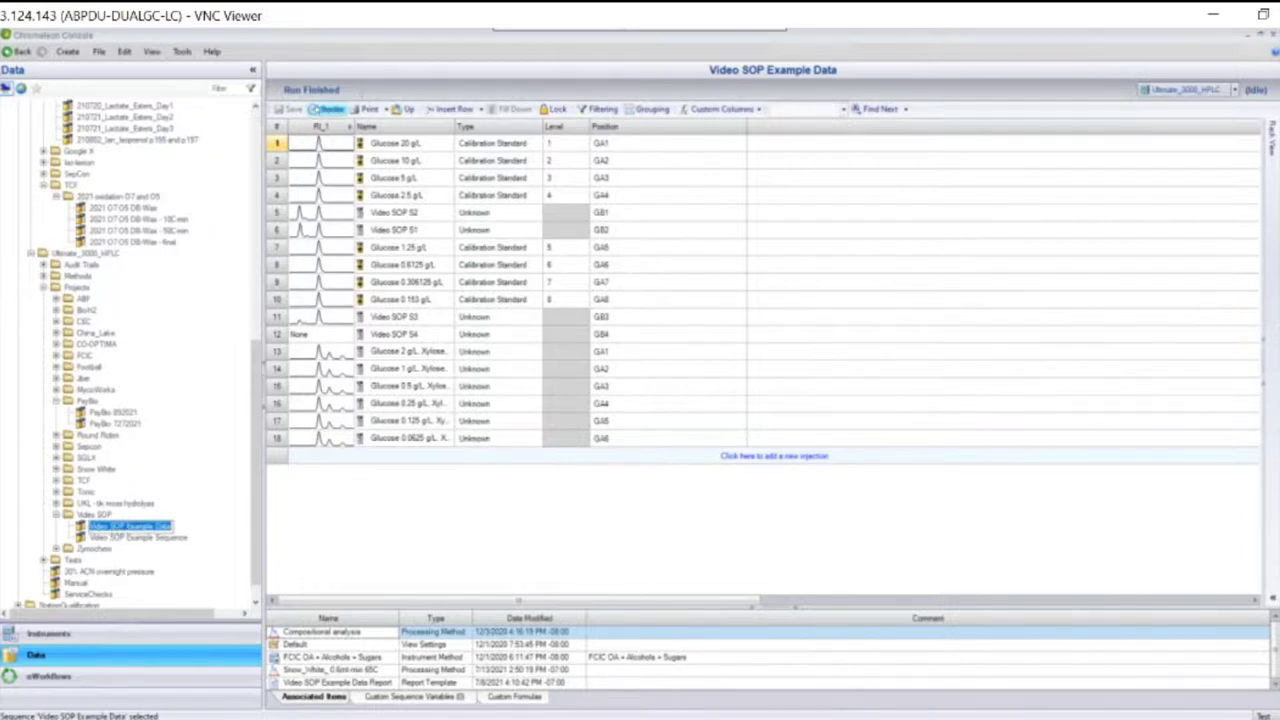
left_click(330, 108)
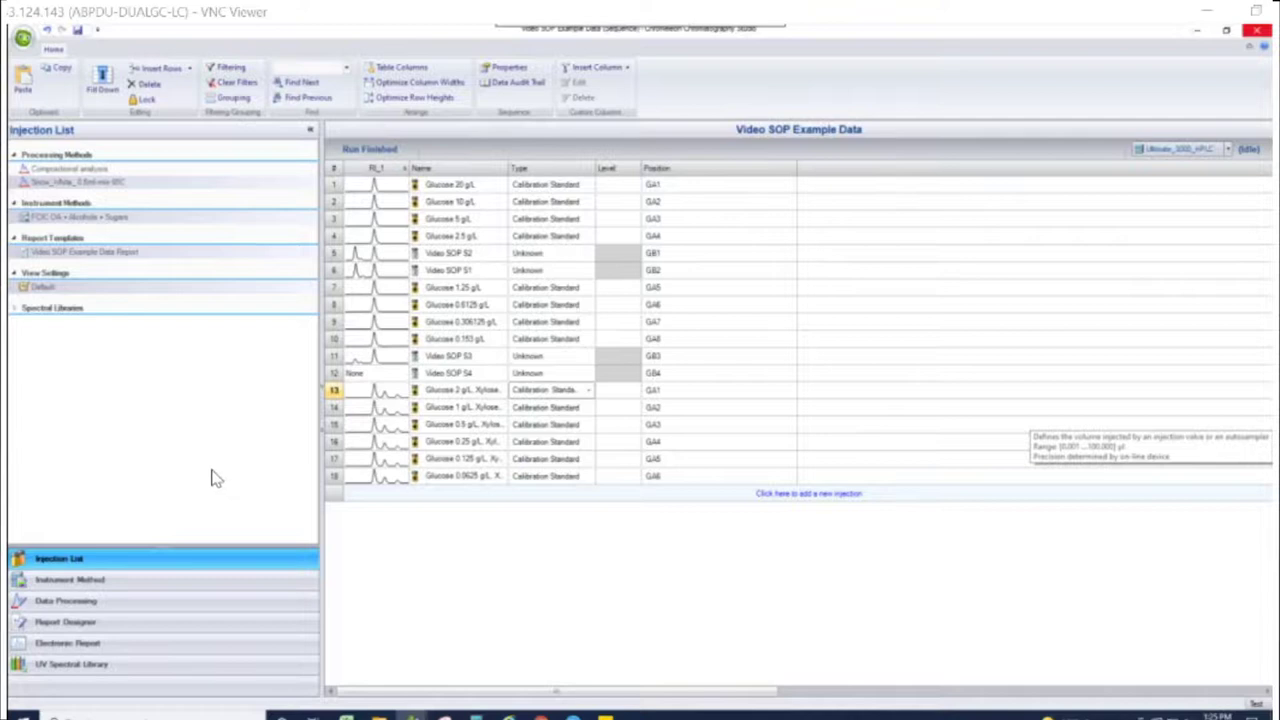
left_click(163, 604)
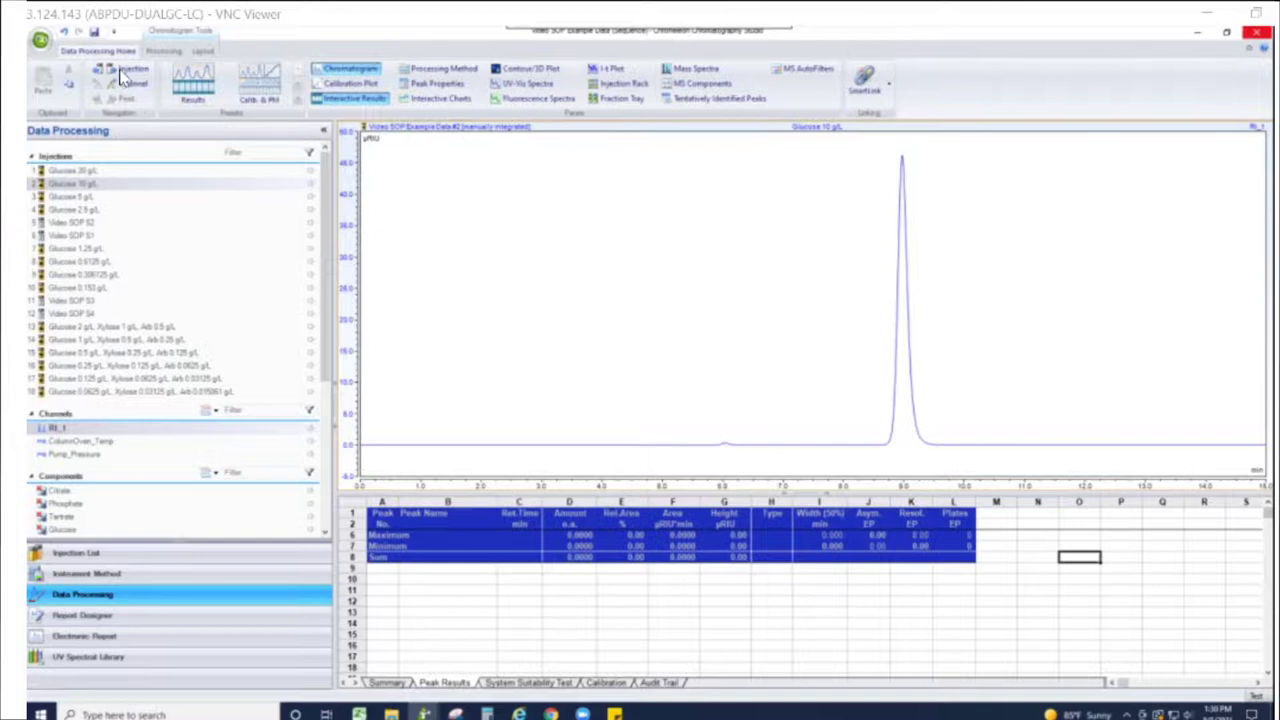
Browse the chromatograms of the glucose injections and examine the RI_1, column oven temperature and pump pressure channels
left_click(119, 70)
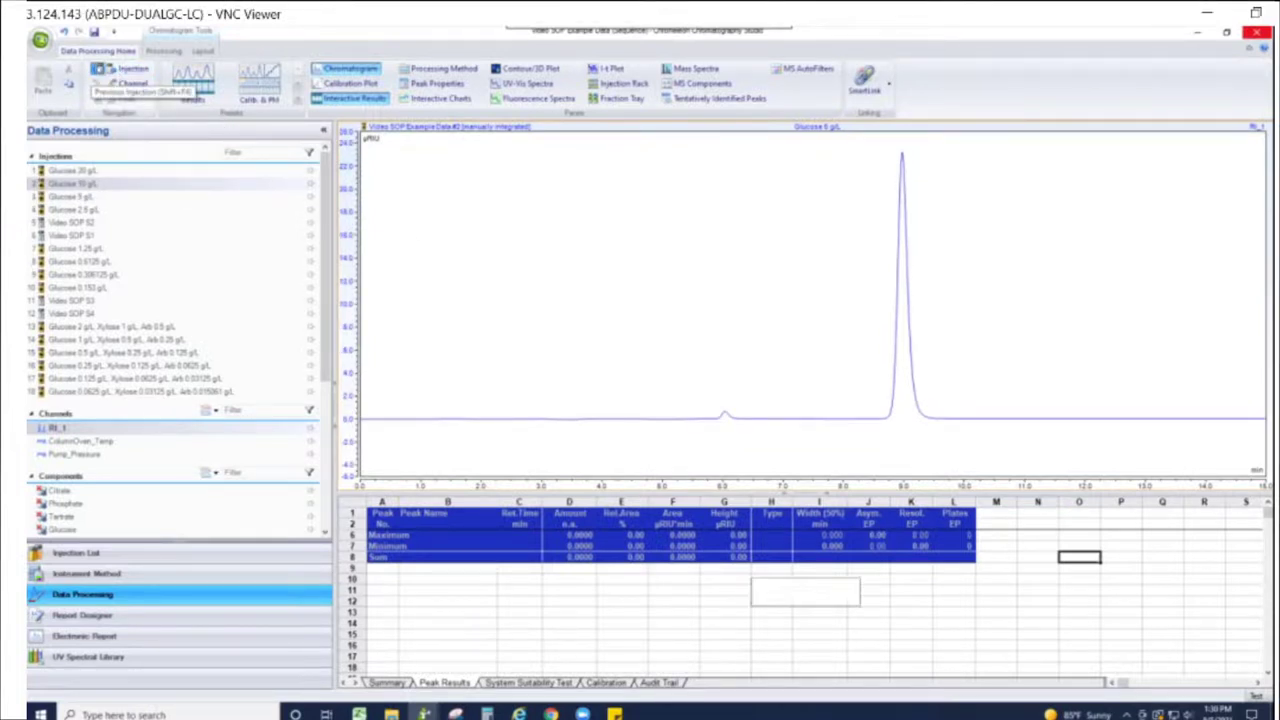
left_click(122, 70)
left_click(122, 70)
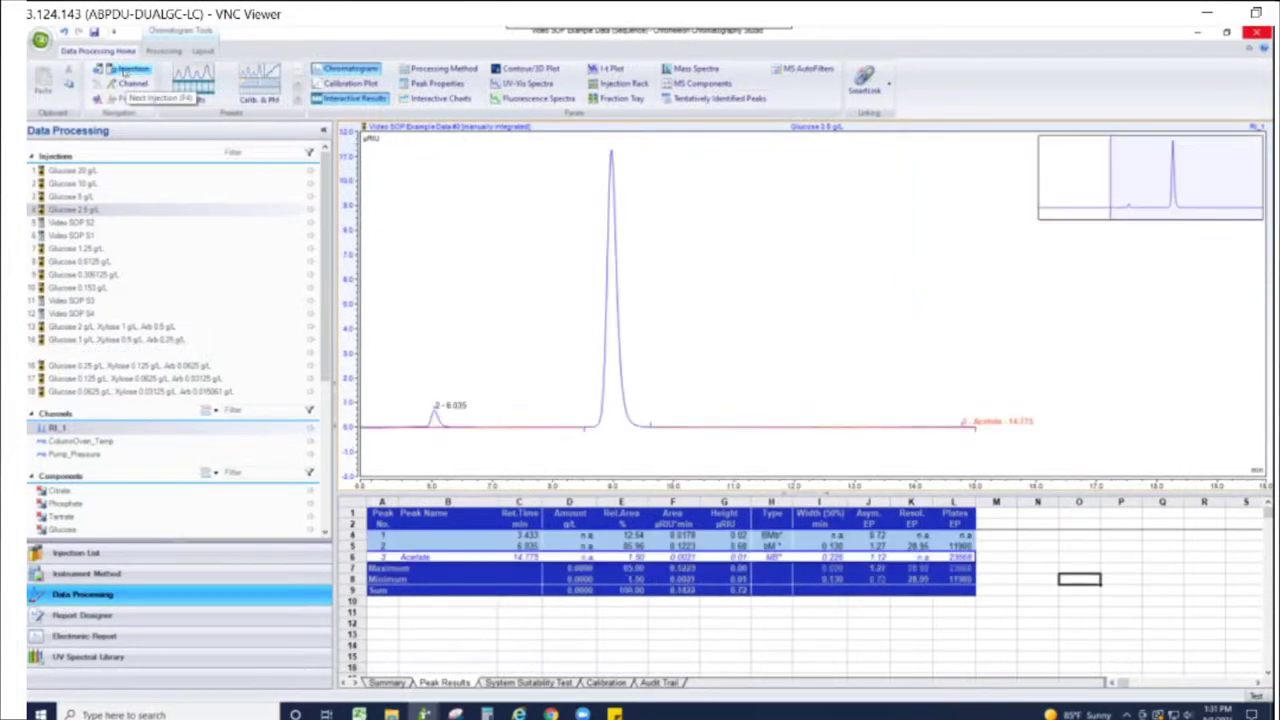
left_click(98, 70)
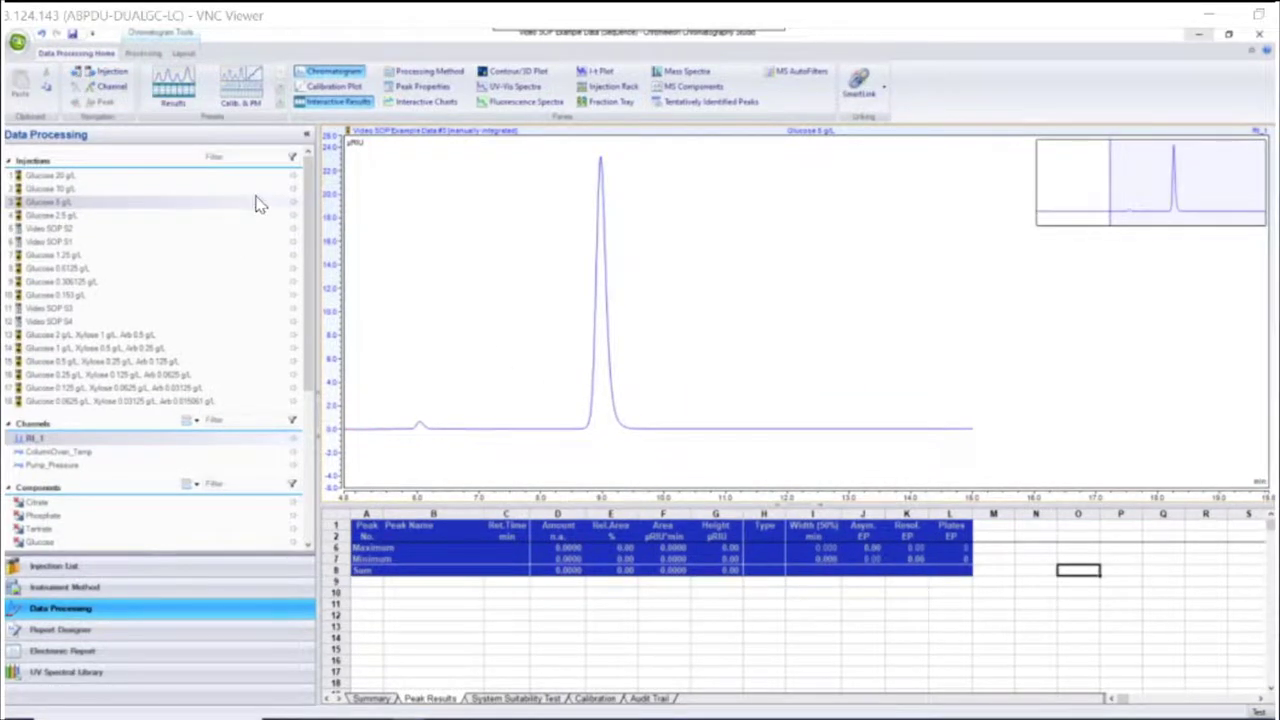
left_click(100, 88)
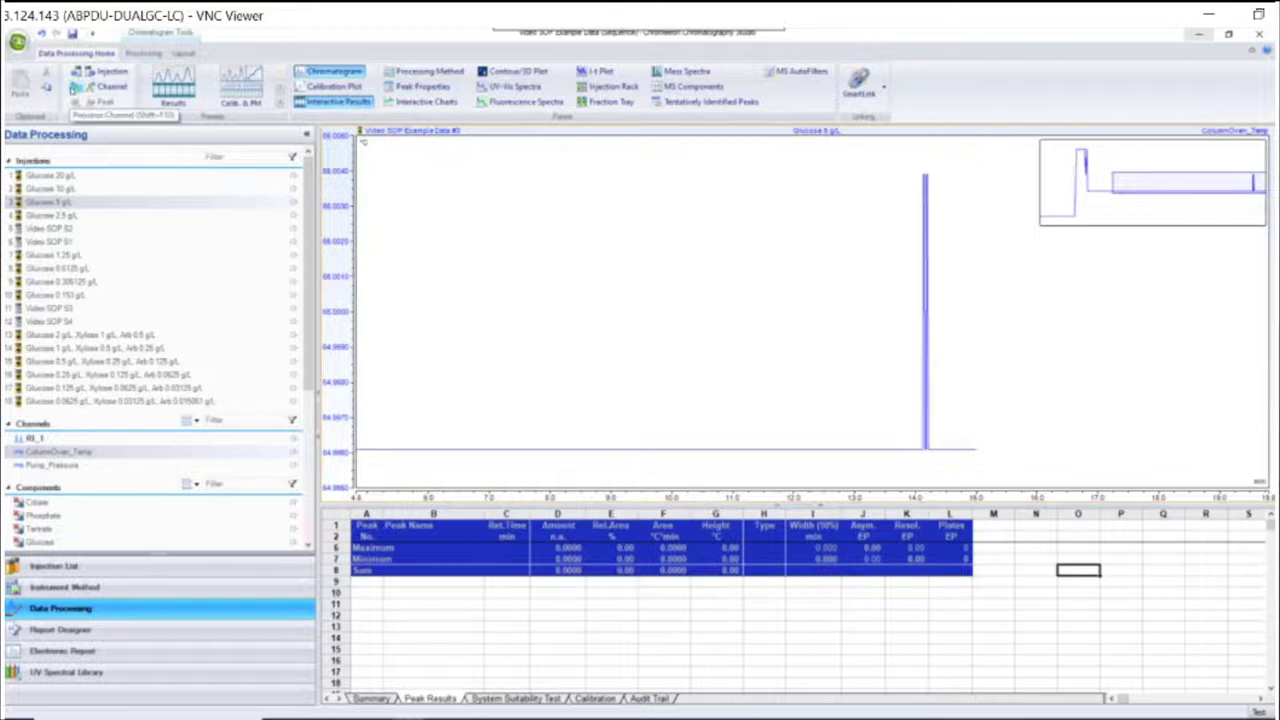
left_click(78, 90)
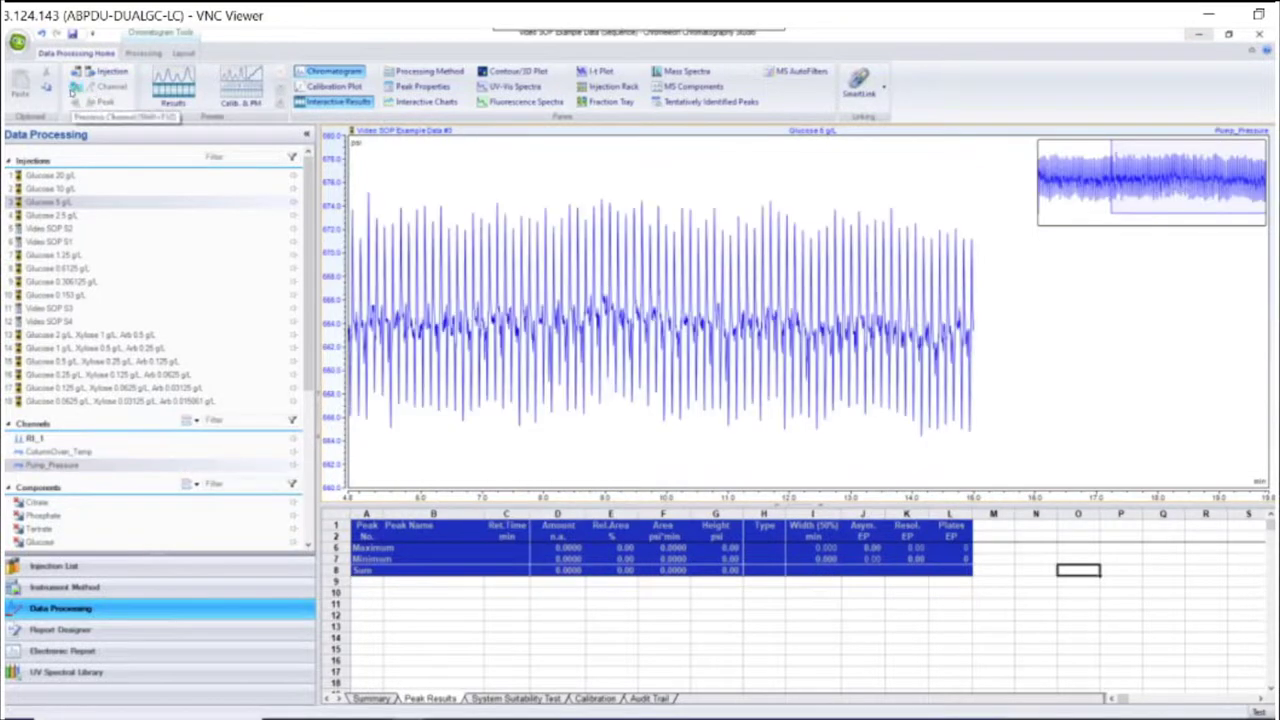
left_click(77, 89)
left_click(77, 89)
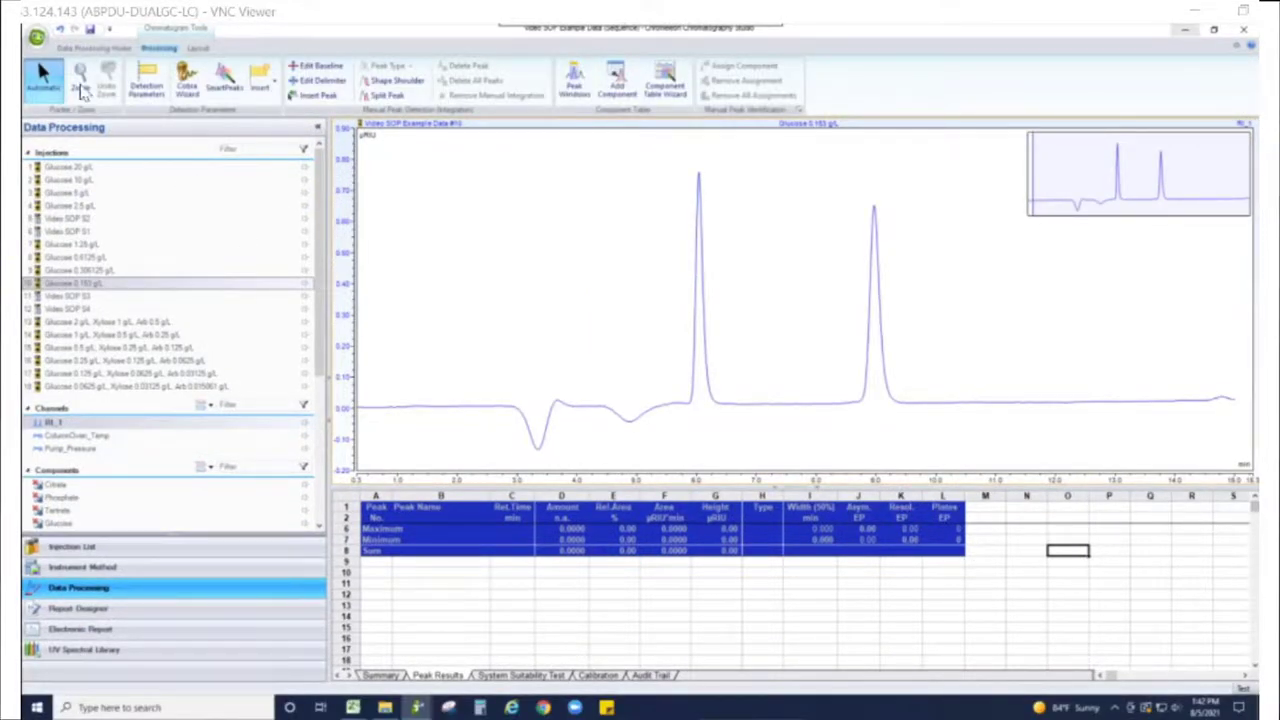
Start the Cobra Wizard for the Glucose 0.153 g/L injection, accept the automatic integration area and use auto range for the baseline noise
left_click(188, 84)
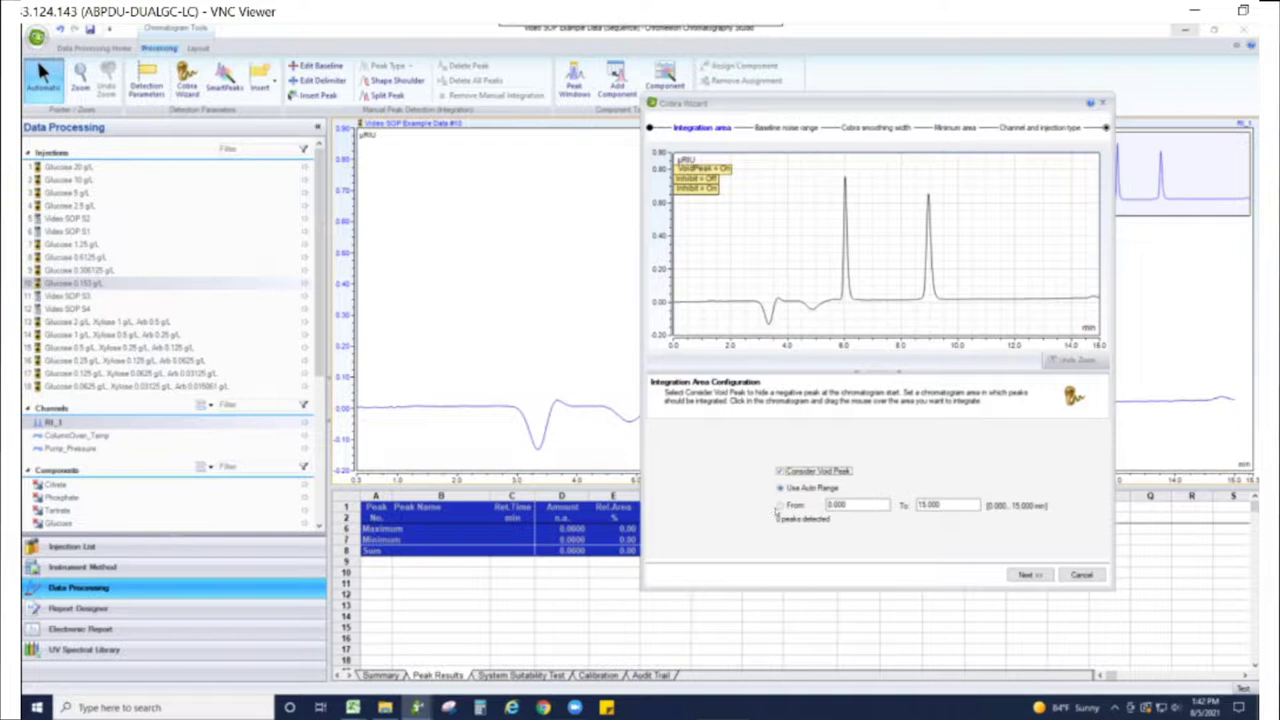
left_click(1027, 576)
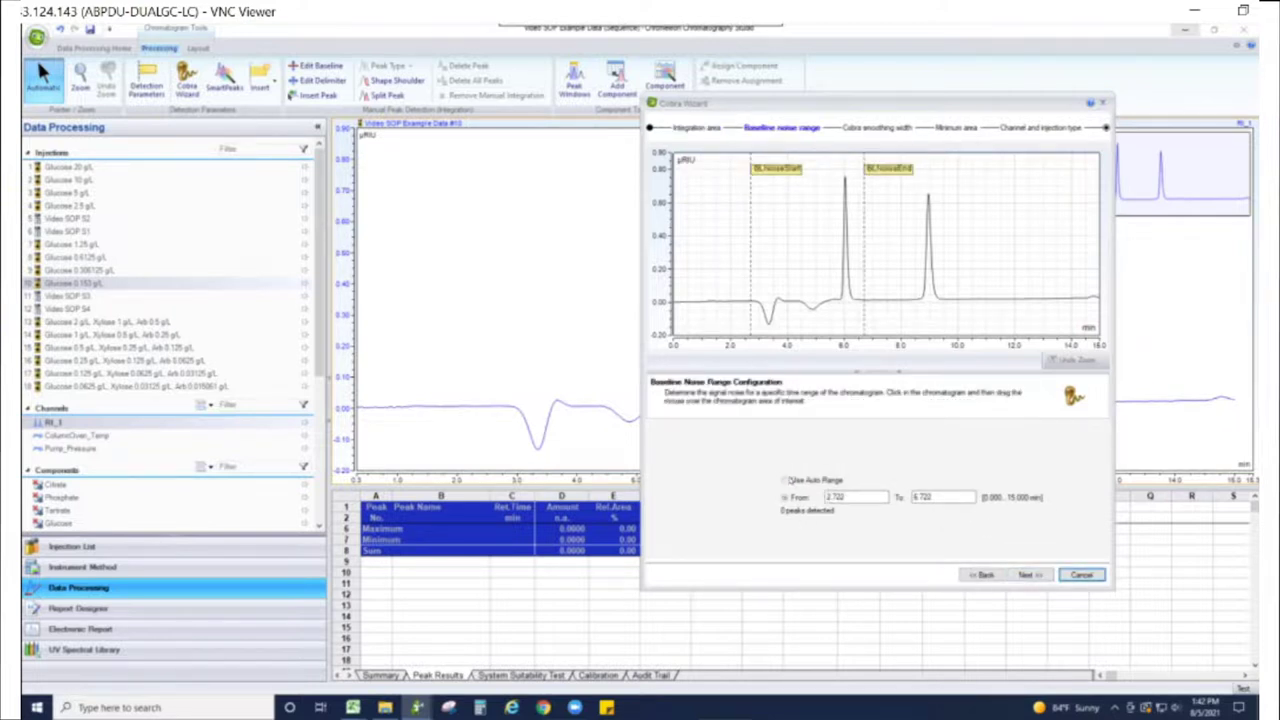
left_click(787, 480)
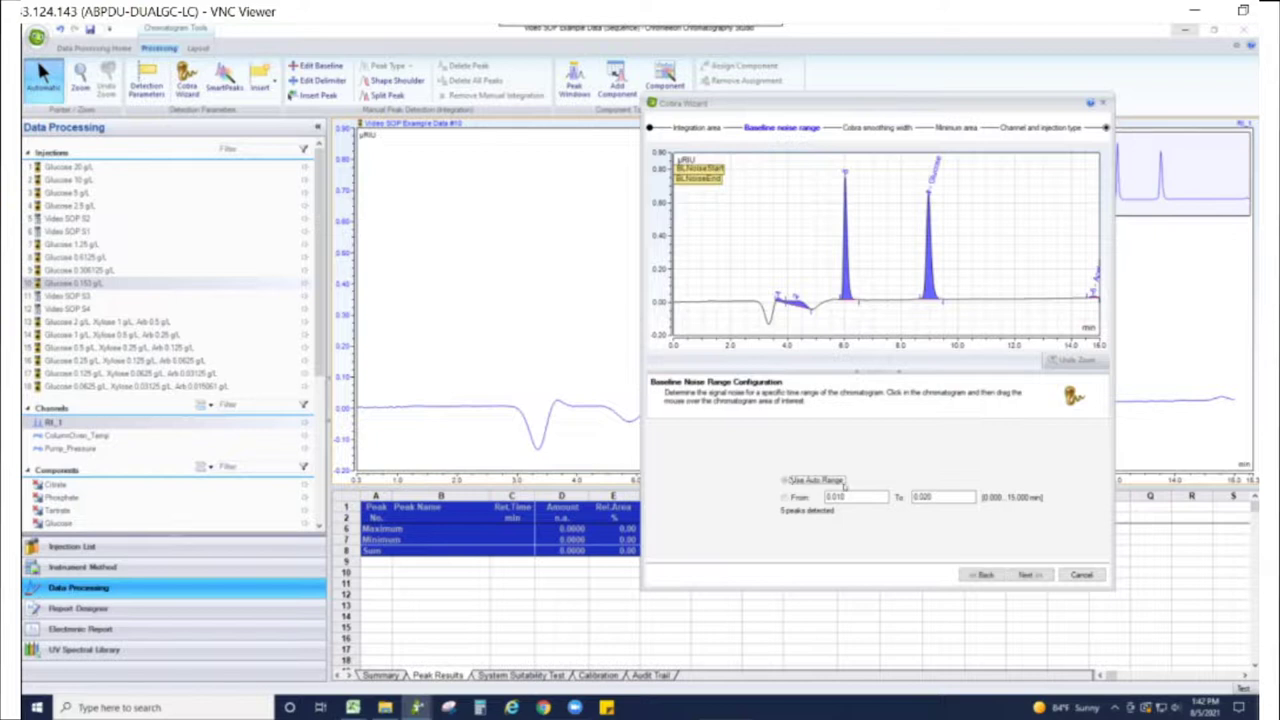
left_click(1027, 577)
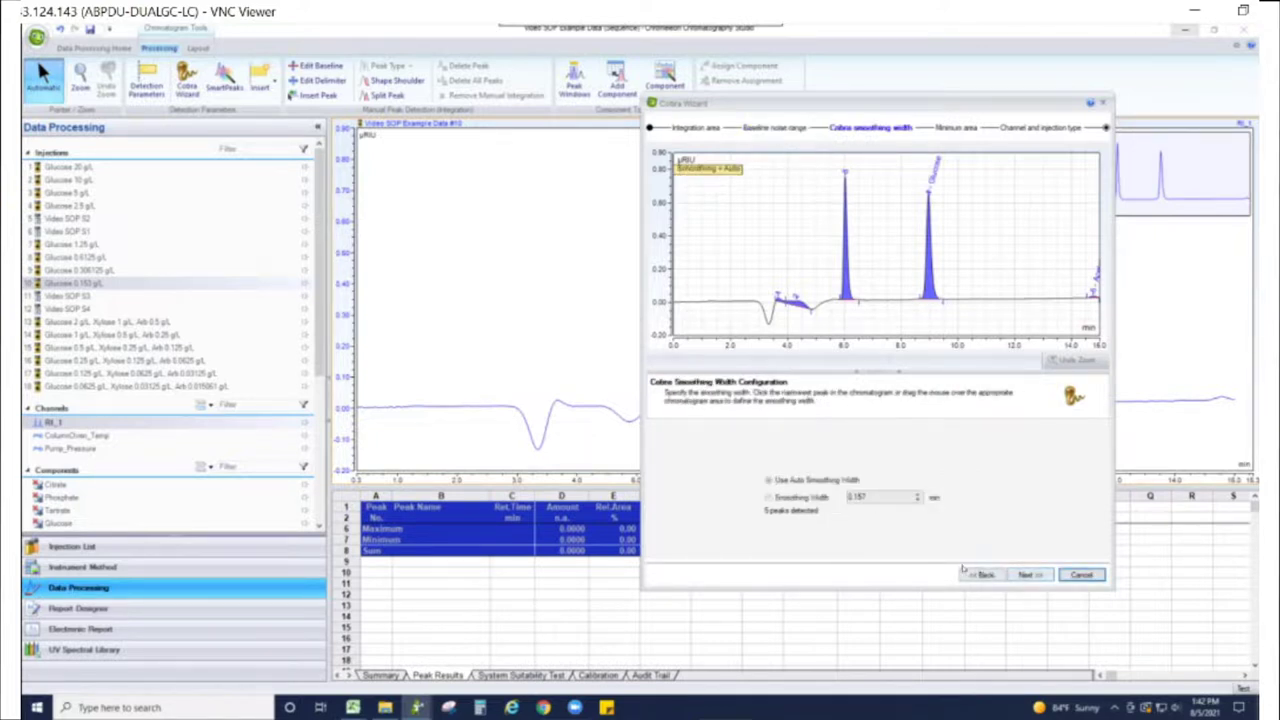
Accept the automatic Cobra smoothing width and set the minimum peak area to 0.05 signal*min, continuing to the channel and injection type settings
left_click(1028, 576)
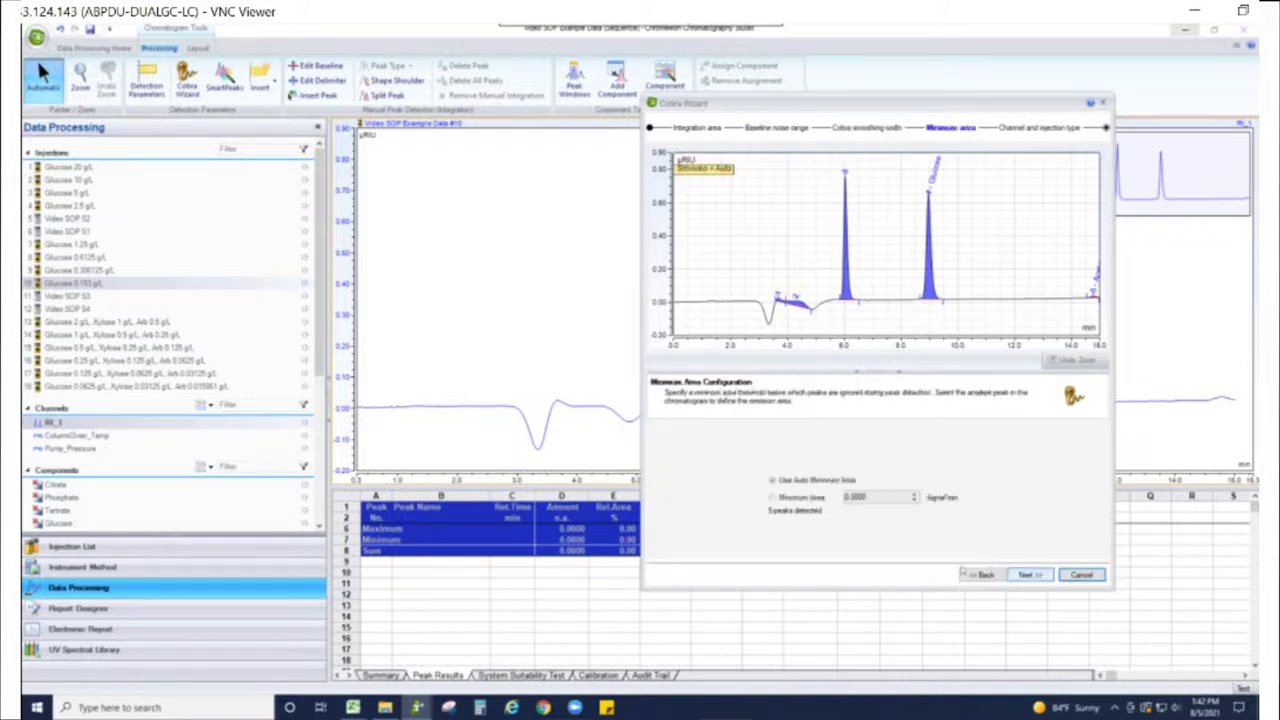
left_click(789, 498)
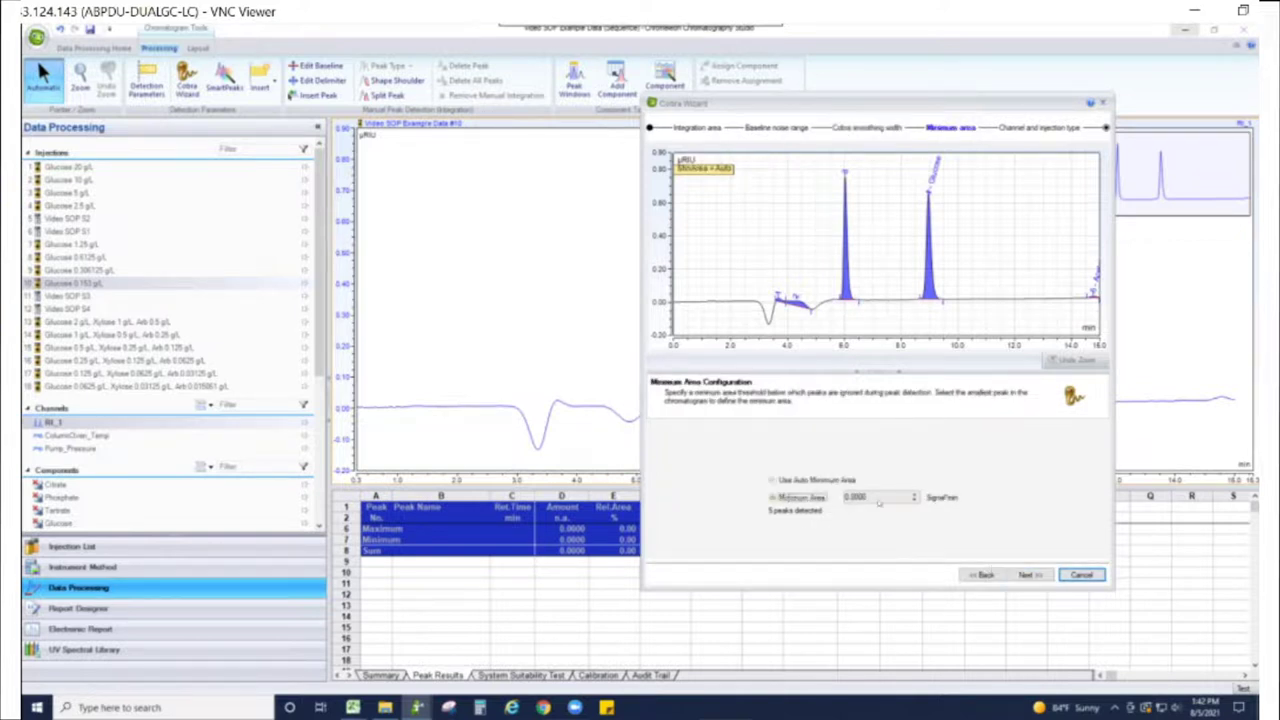
key("Tab")
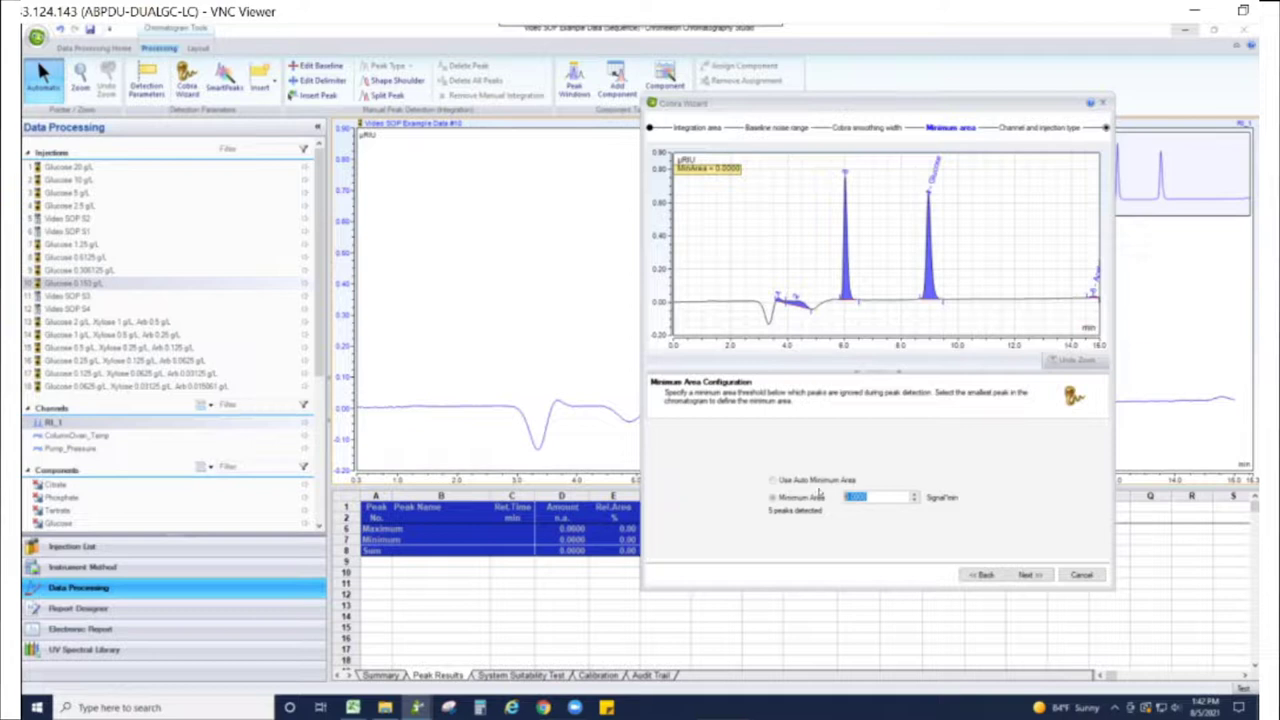
type("0.5")
left_click(1030, 575)
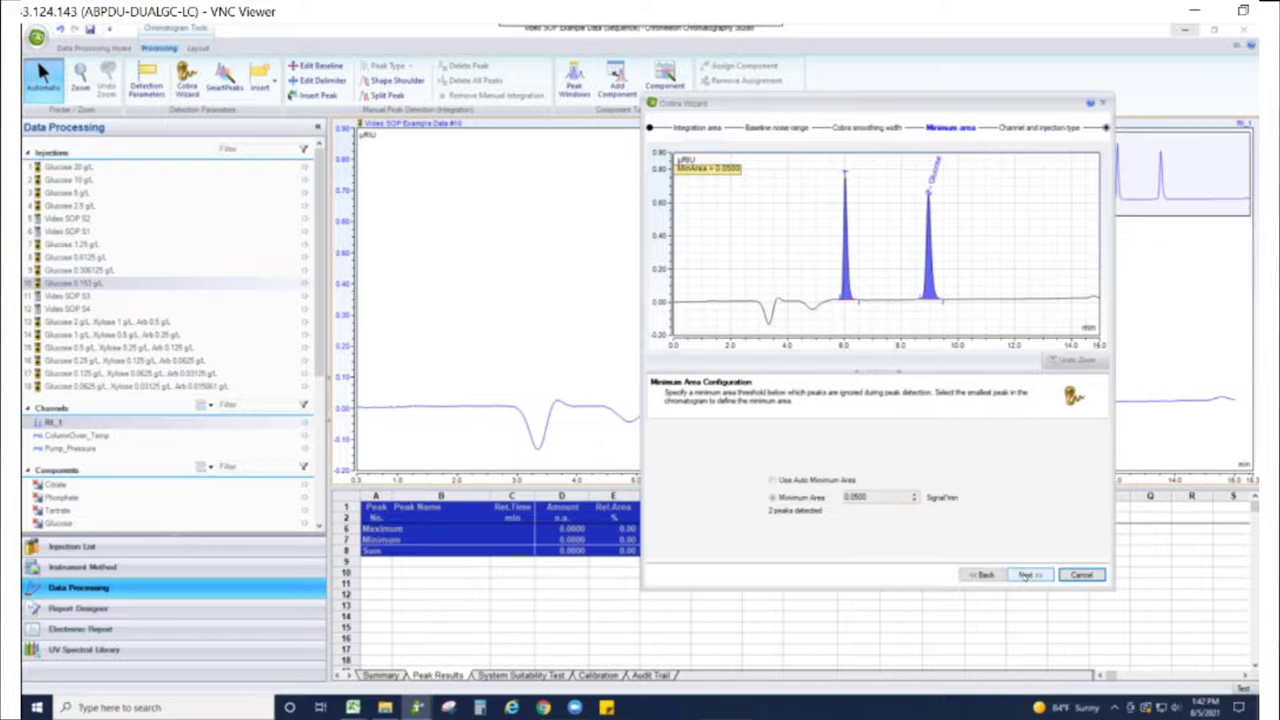
left_click(1029, 575)
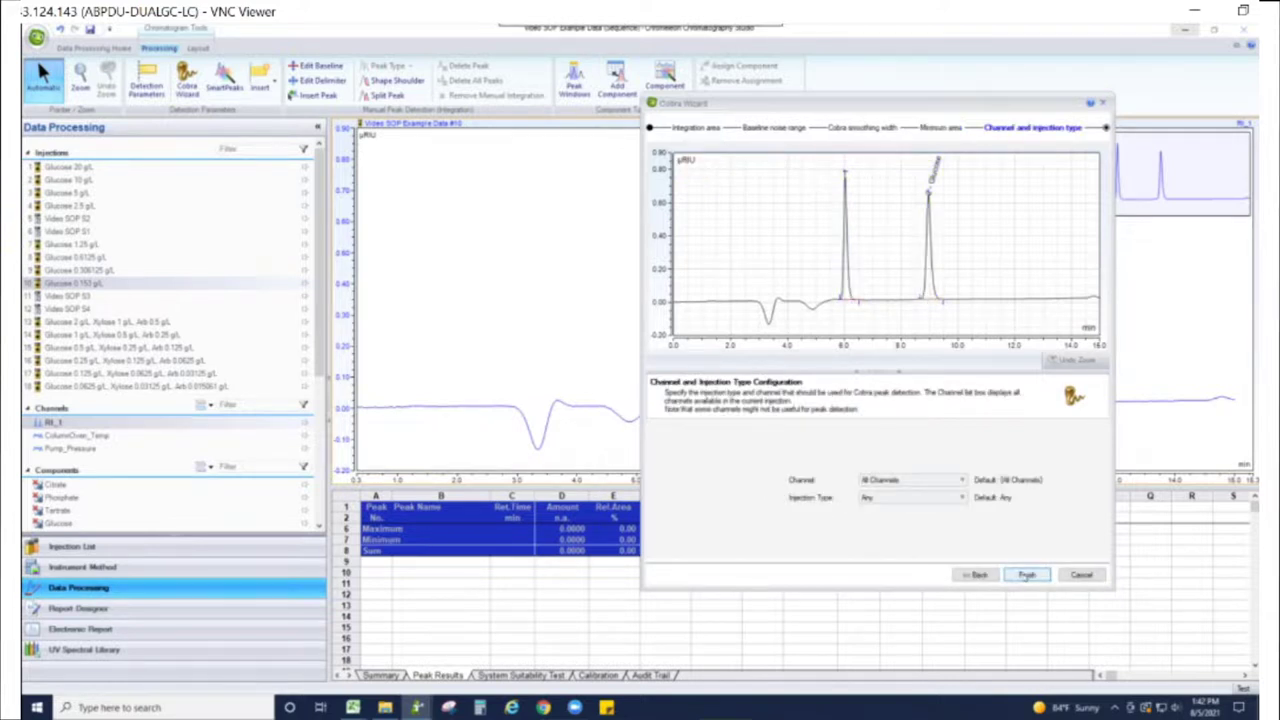
Finish the Cobra Wizard for all channels and any injection type, and apply the SmartPeaks integration to the glucose peak near 9.0 min
left_click(1027, 575)
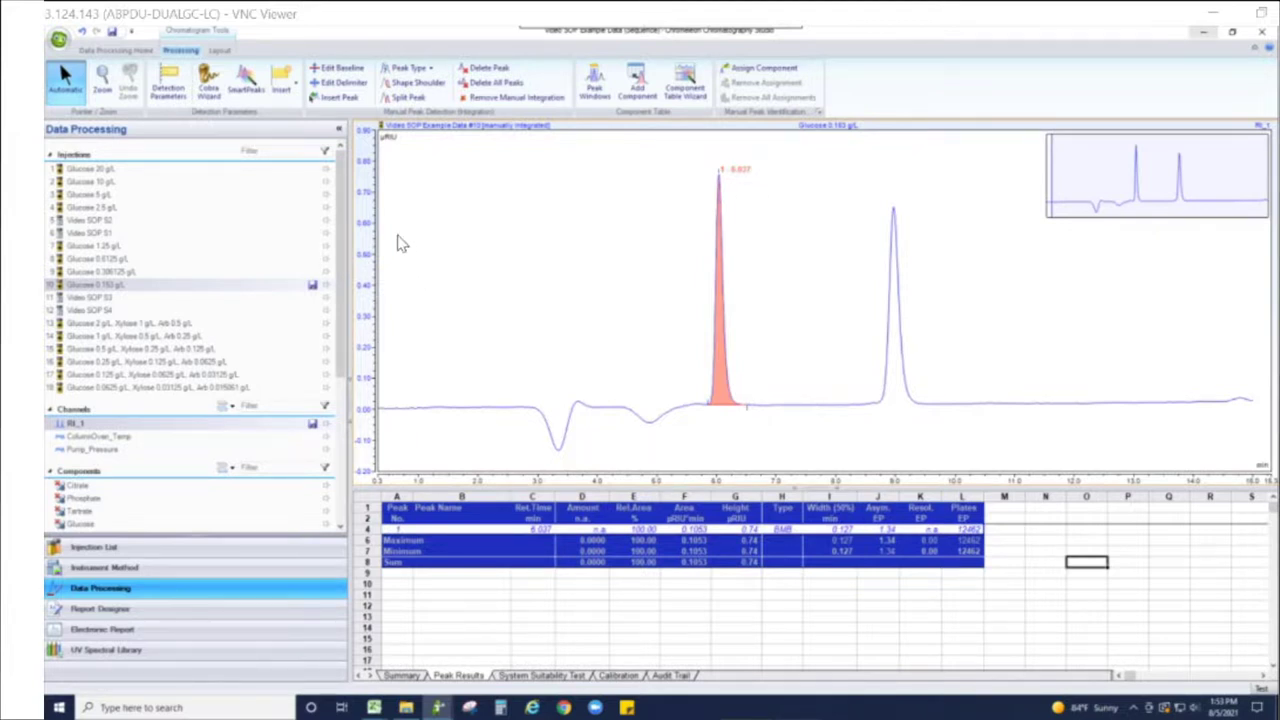
left_click(240, 82)
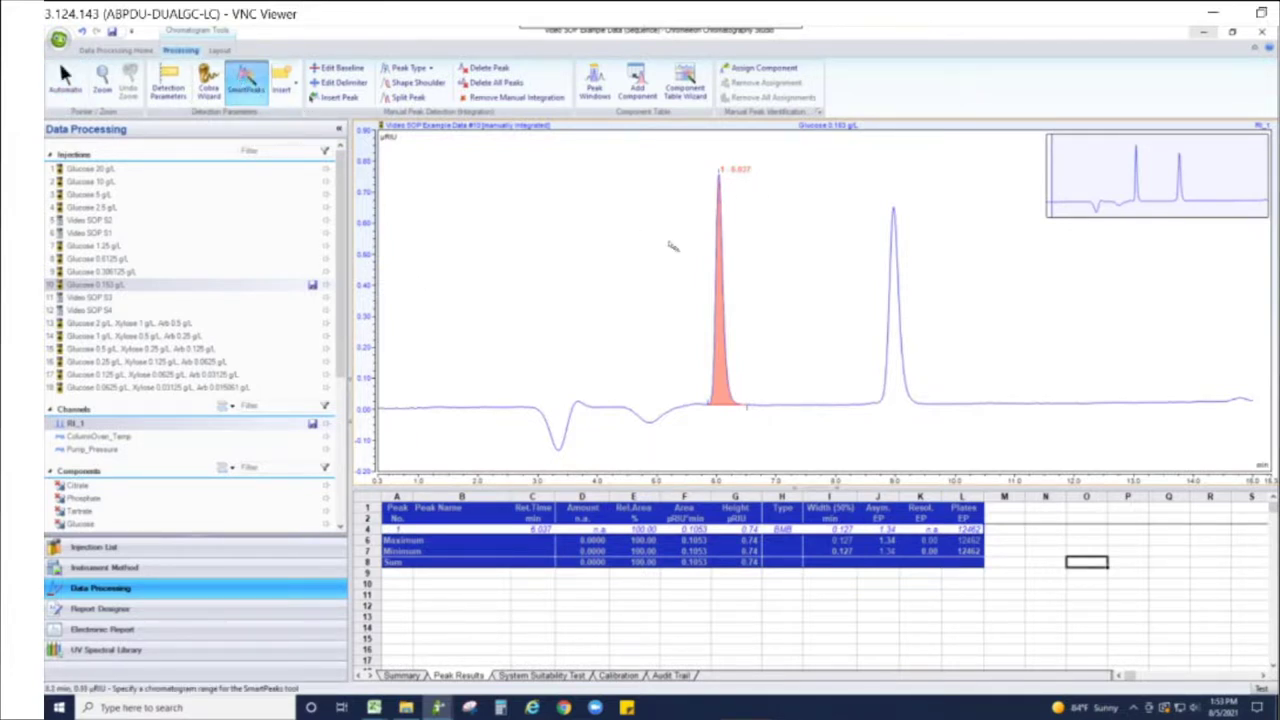
left_click_drag(860, 337, 938, 344)
left_click(575, 390)
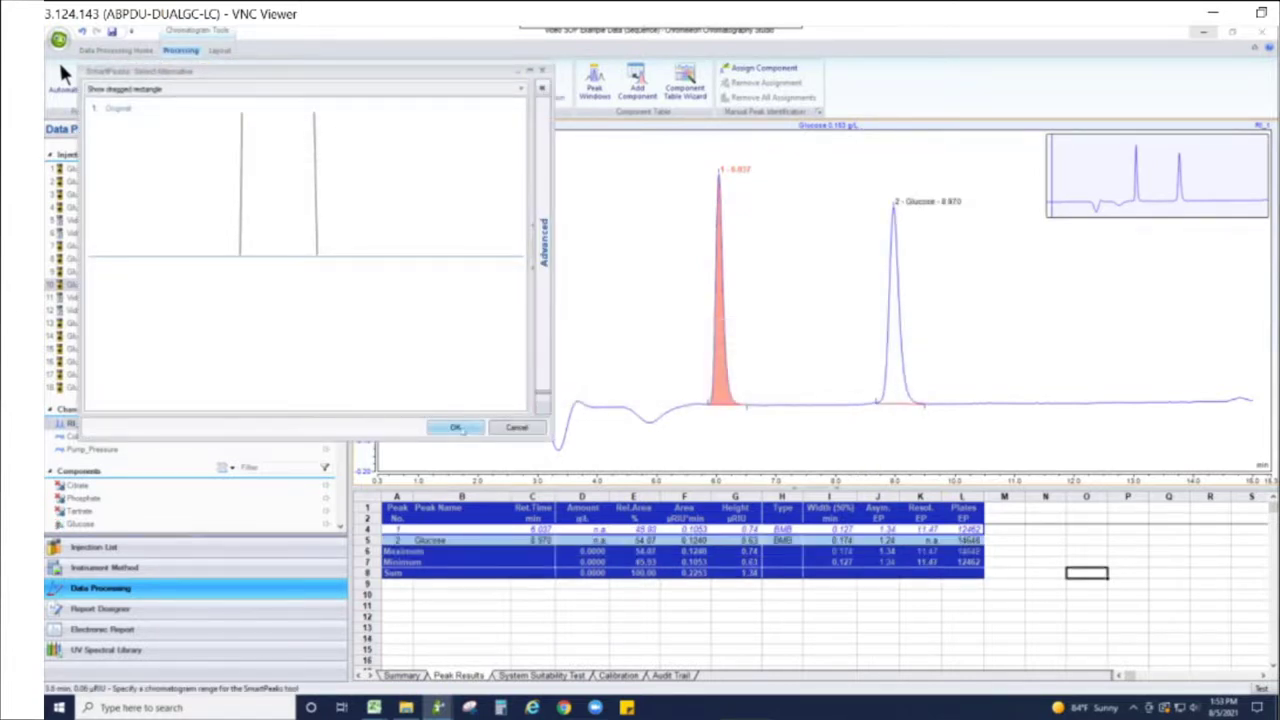
left_click(455, 428)
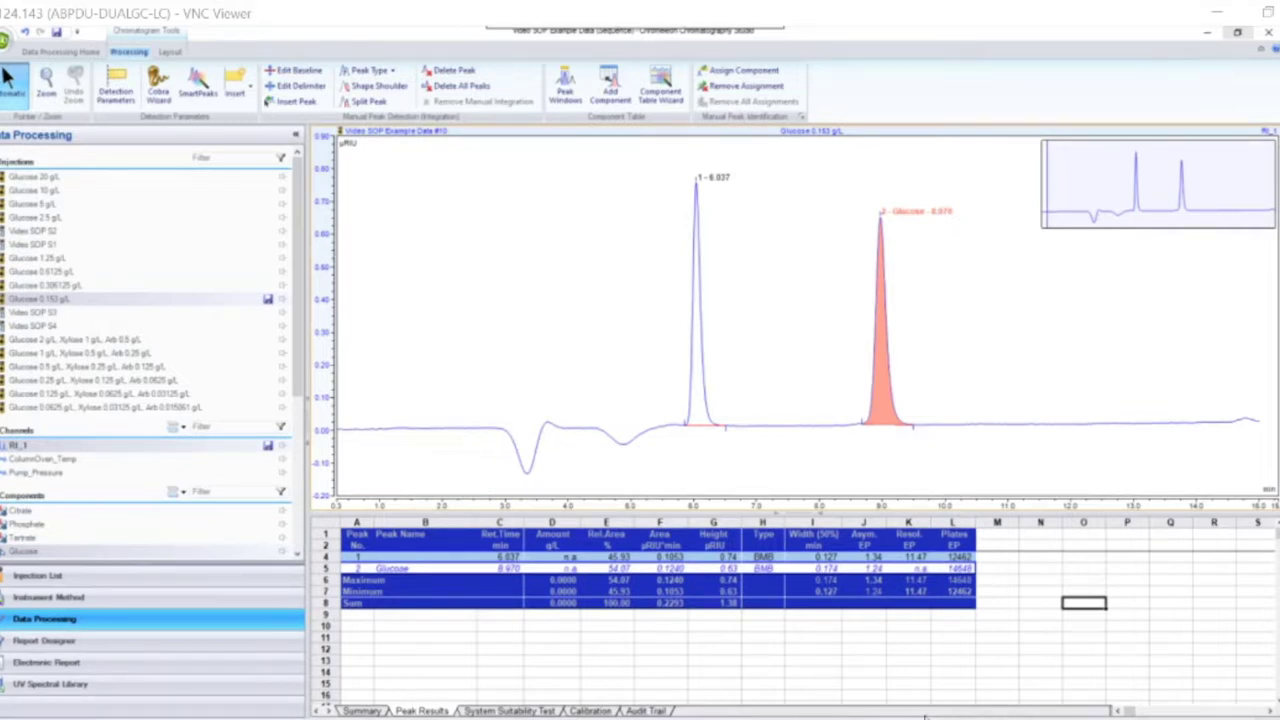
Show the detection parameters on the chromatogram, move the baseline noise start to about 10.2 min and open that parameter for editing
left_click(116, 88)
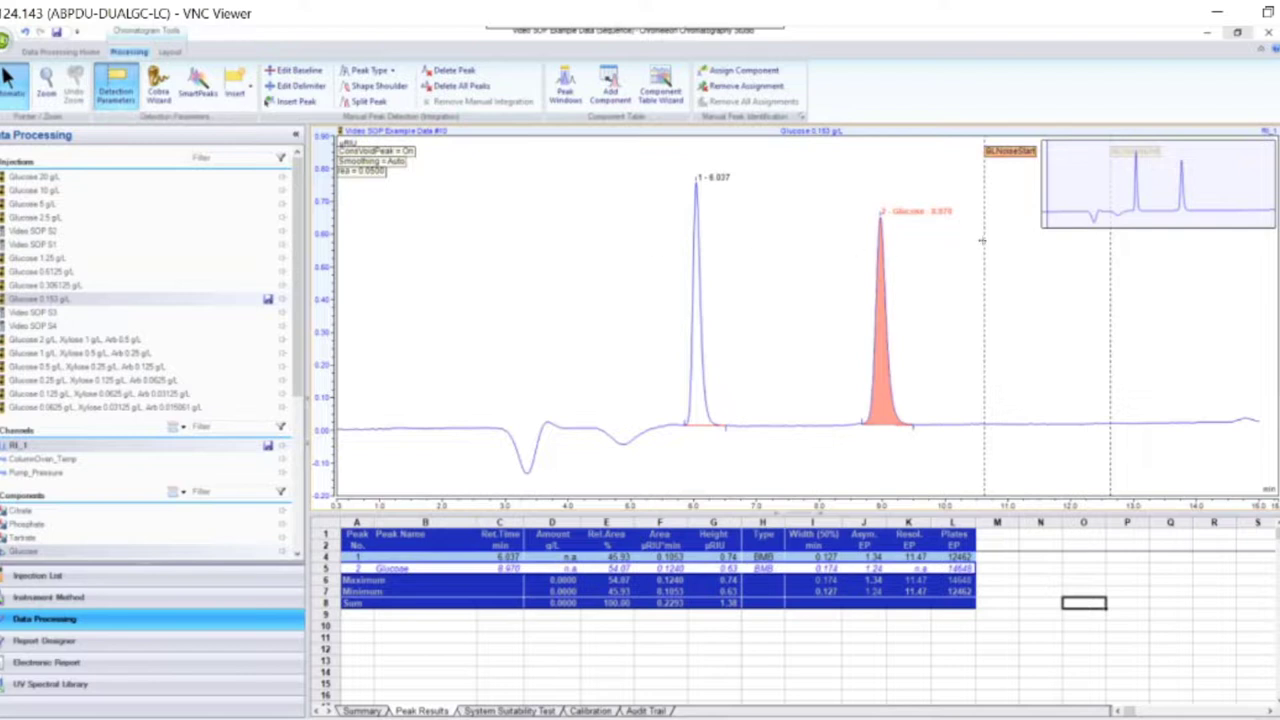
mouse_move(985, 240)
left_mouse_down()
mouse_move(1043, 249)
mouse_move(958, 254)
left_mouse_up()
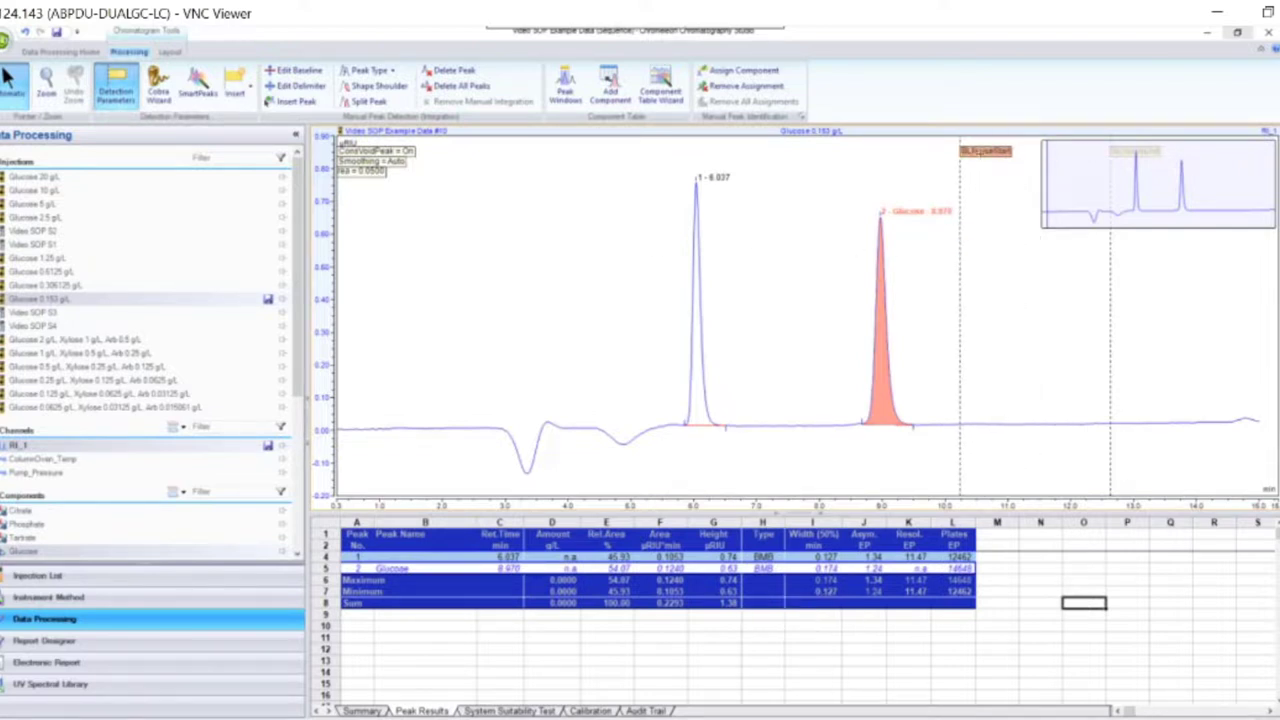
right_click(986, 154)
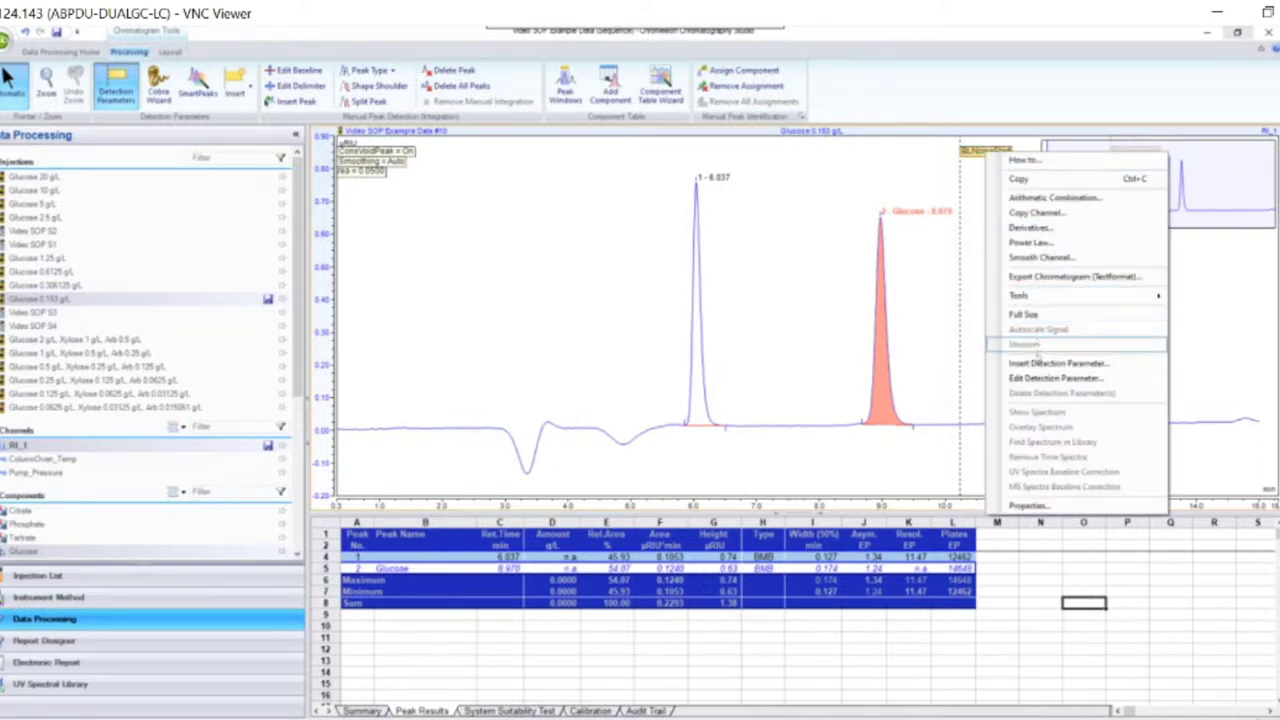
left_click(1052, 380)
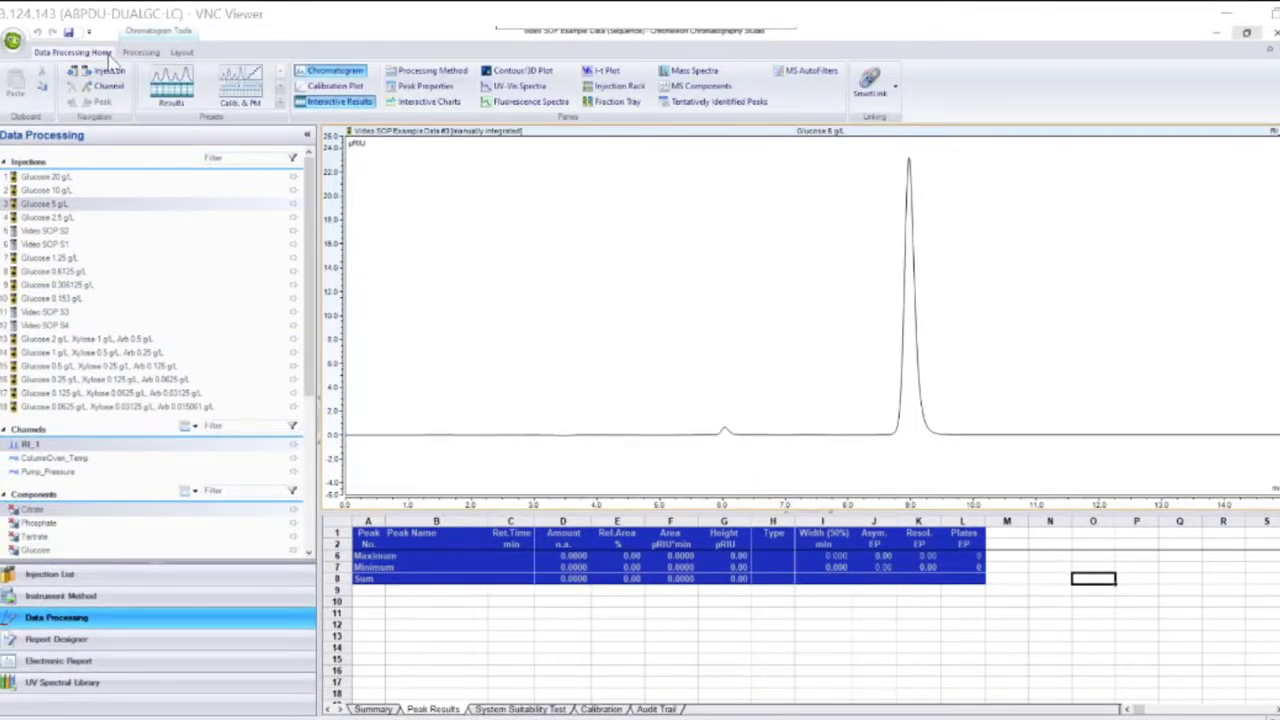
Show the peak windows for the Glucose 5 g/L injection and add a component spanning the main peak from about 8.6 to 9.5 min
left_click(141, 53)
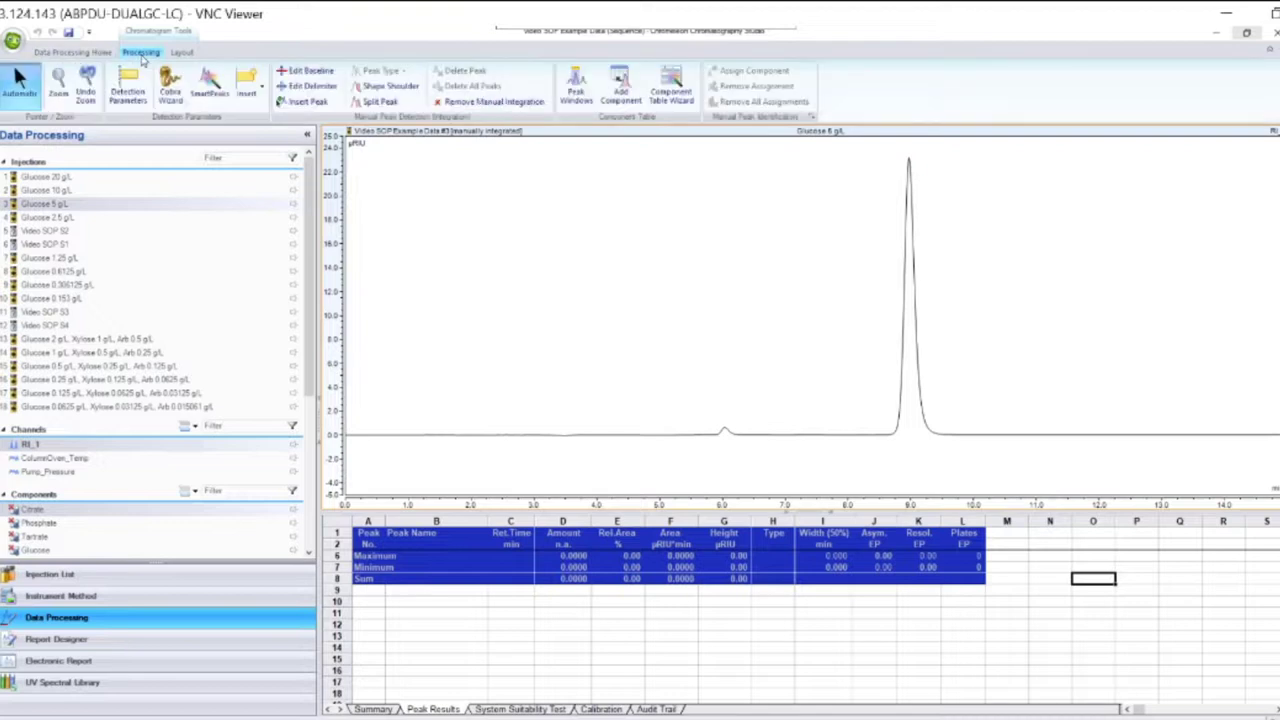
left_click(588, 98)
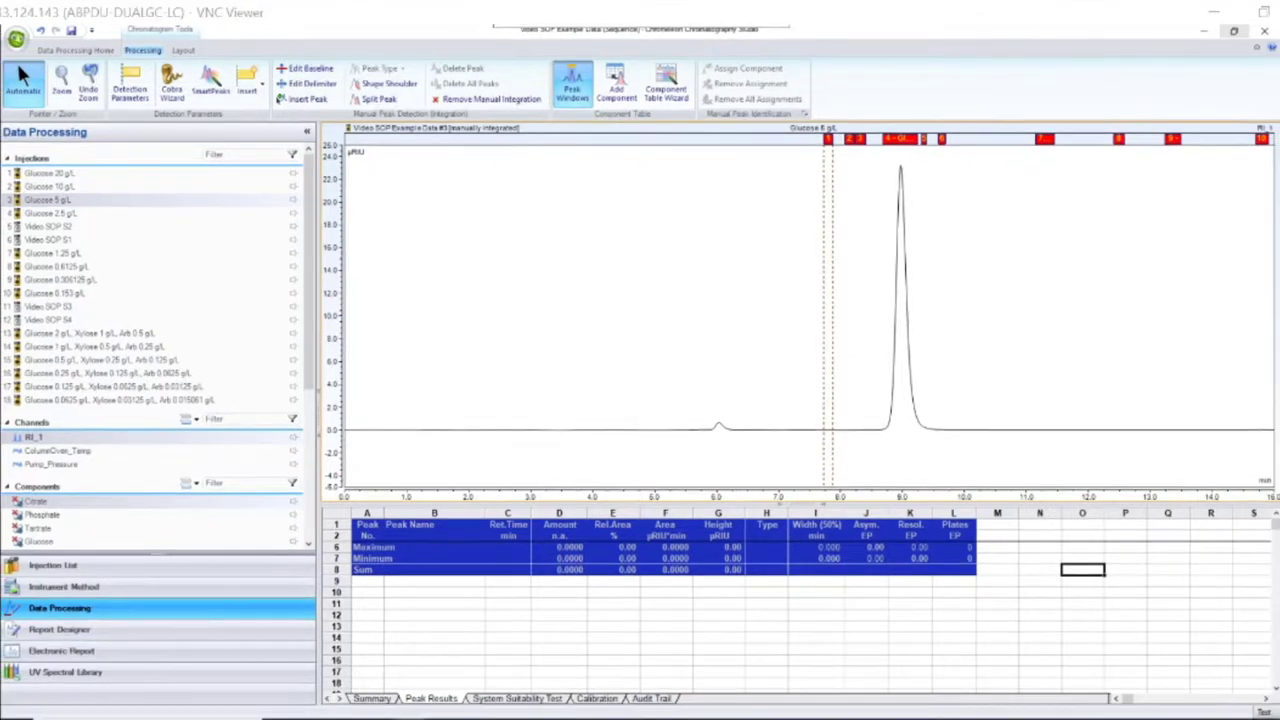
left_click(666, 90)
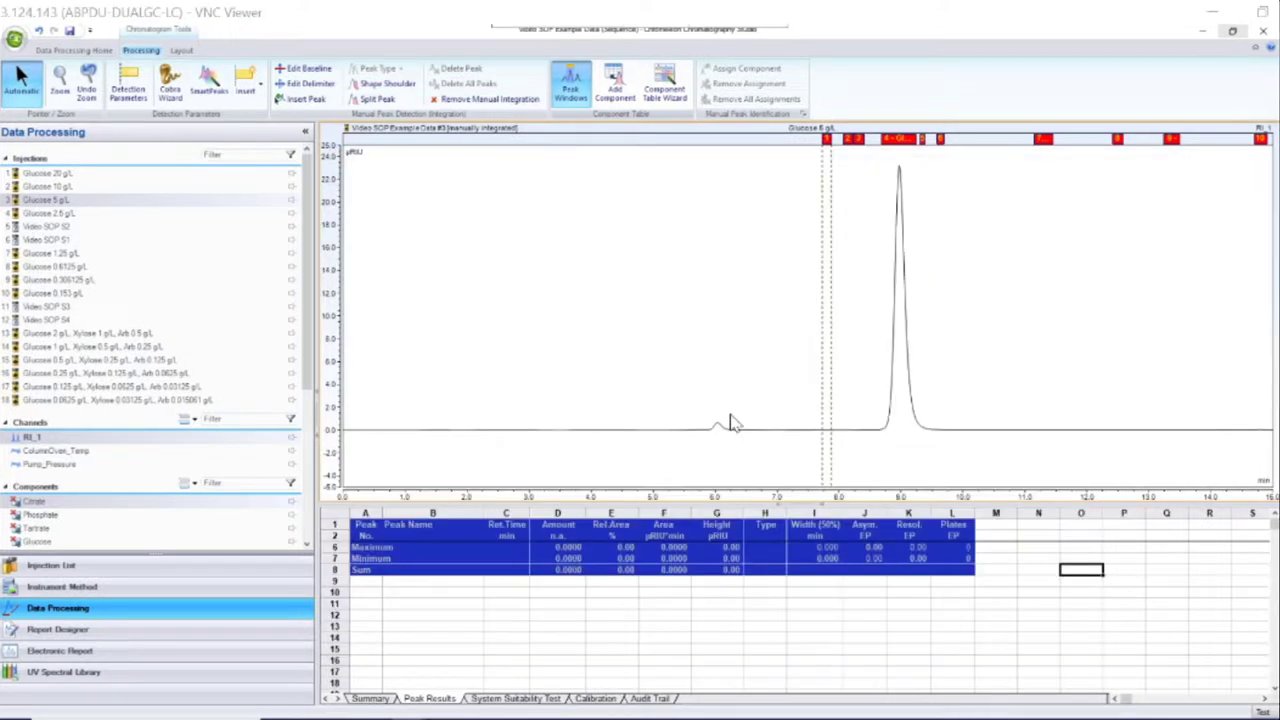
left_click(610, 82)
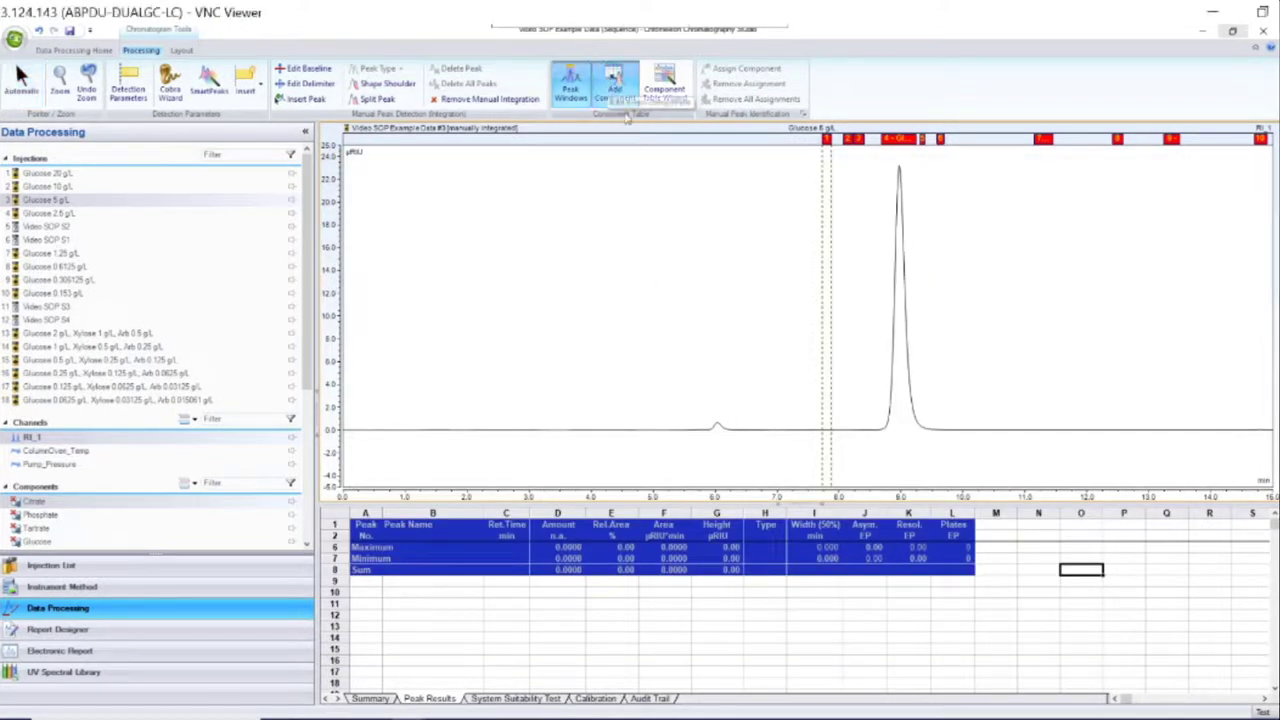
left_click_drag(876, 320, 932, 336)
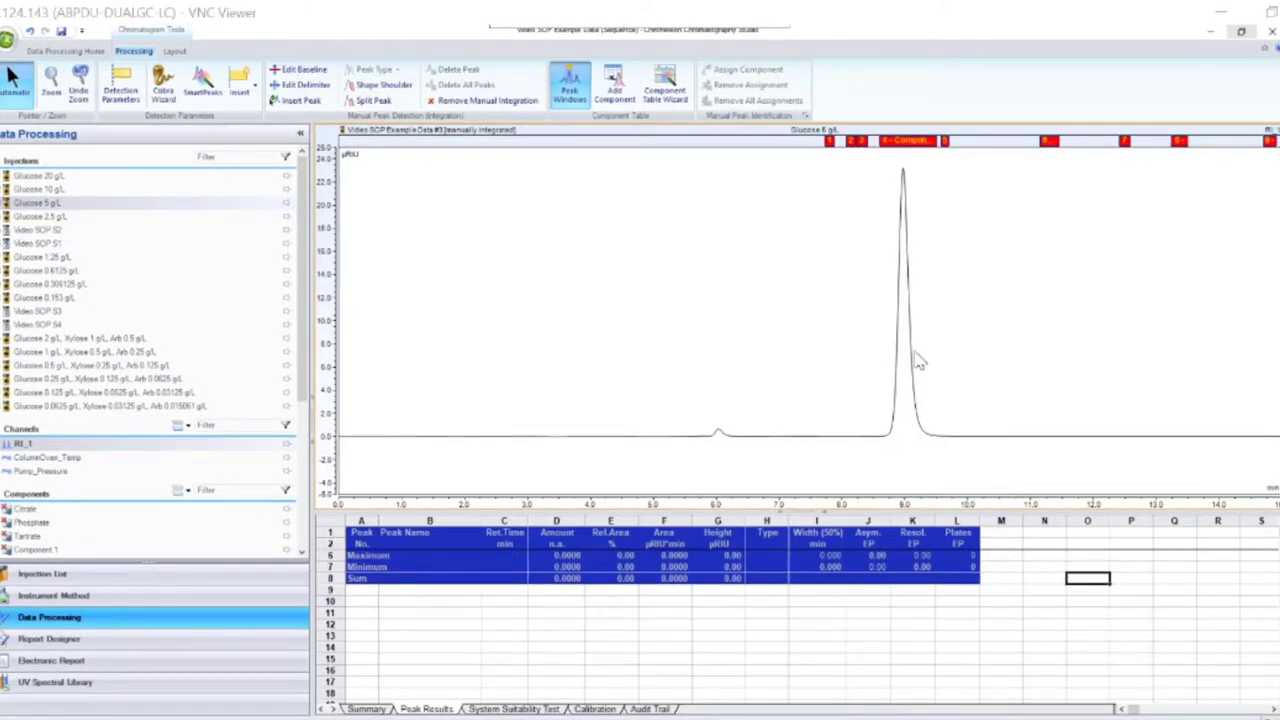
Rename the component window over the main peak as Glucose and shift it slightly toward an earlier retention time
right_click(912, 148)
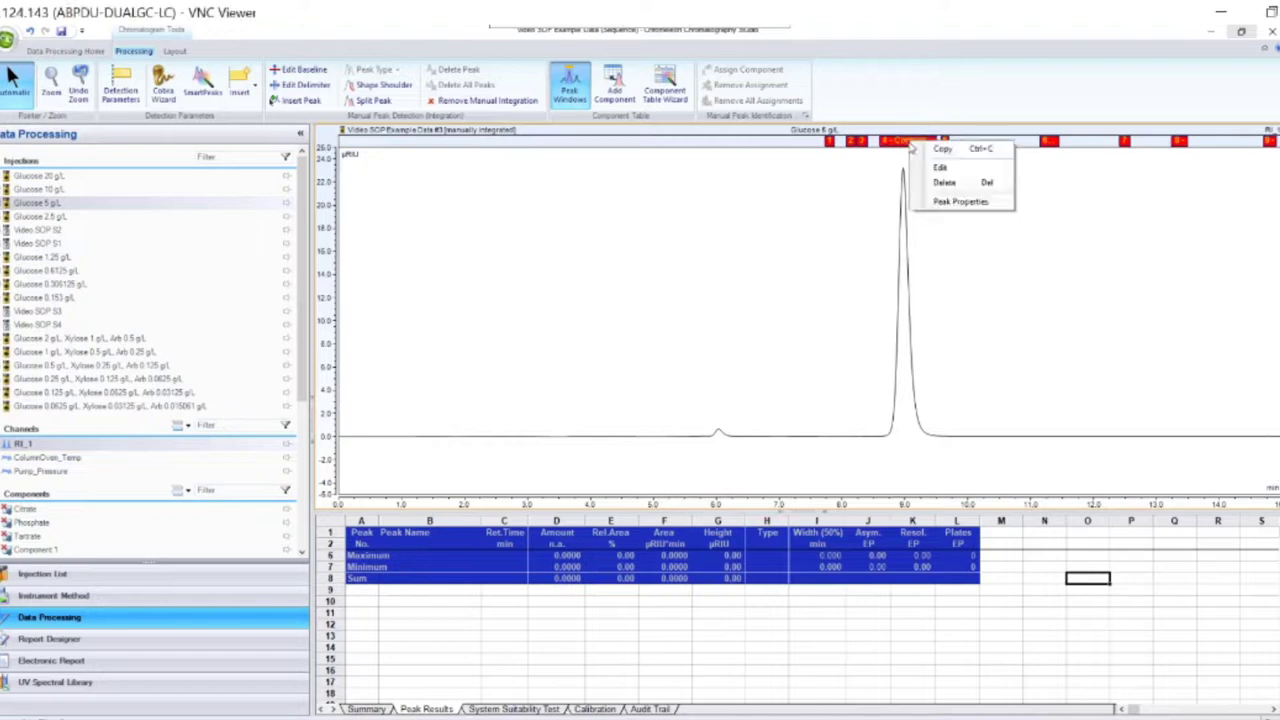
left_click(955, 166)
type("Gl")
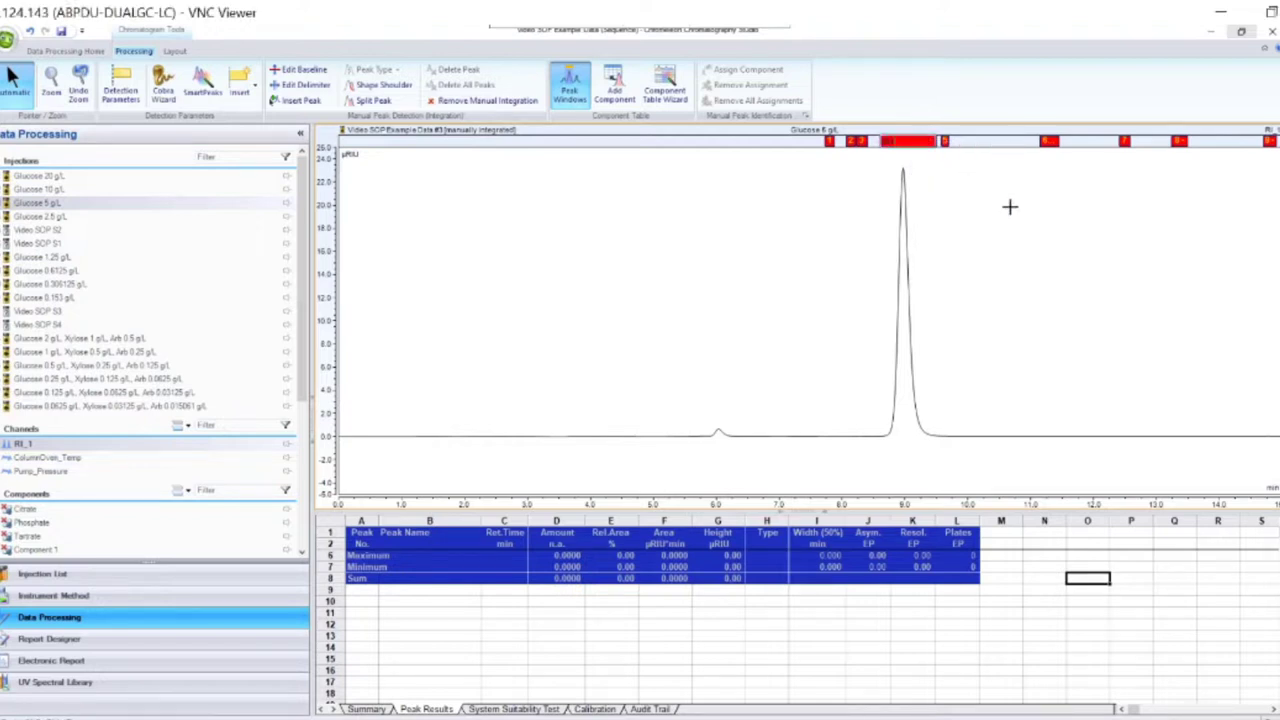
key("Return")
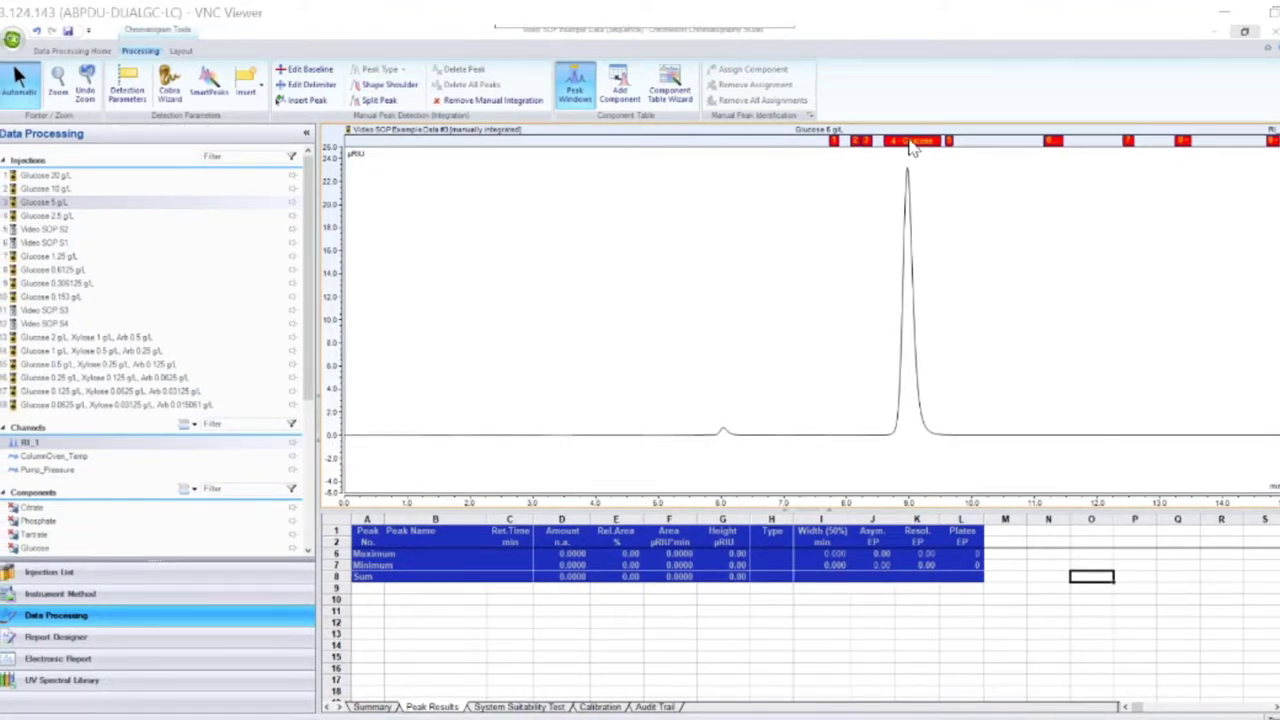
mouse_move(915, 141)
left_mouse_down()
mouse_move(943, 141)
mouse_move(898, 141)
left_mouse_up()
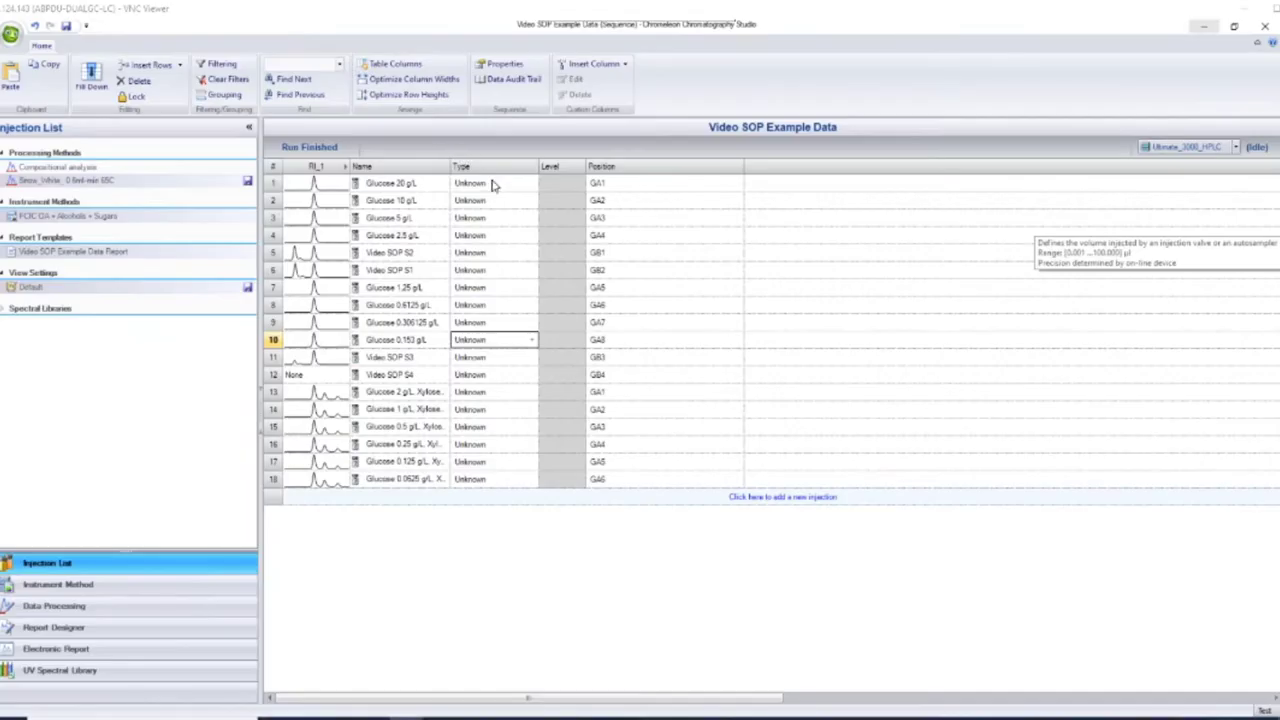
In the injection list, set the type of the glucose-only injections to Calibration Standard, starting with Glucose 20 g/L and 10 g/L
left_click(528, 185)
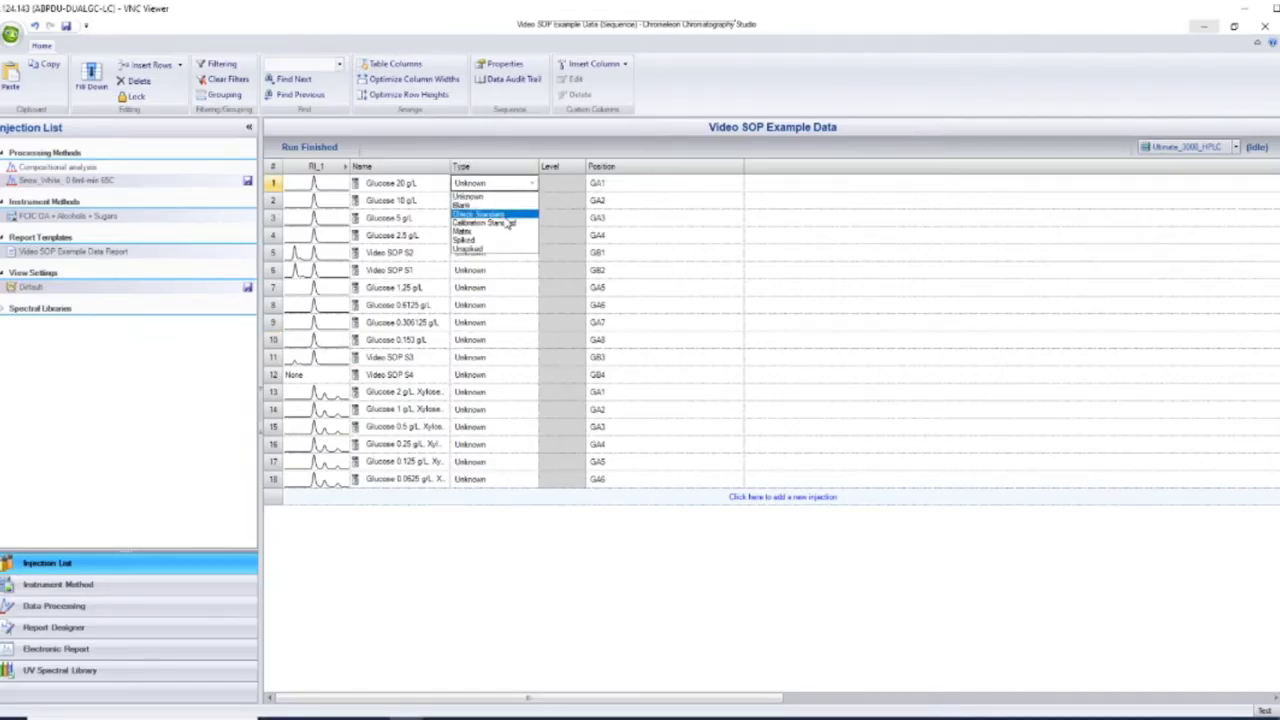
left_click(488, 222)
left_click(531, 202)
left_click(531, 202)
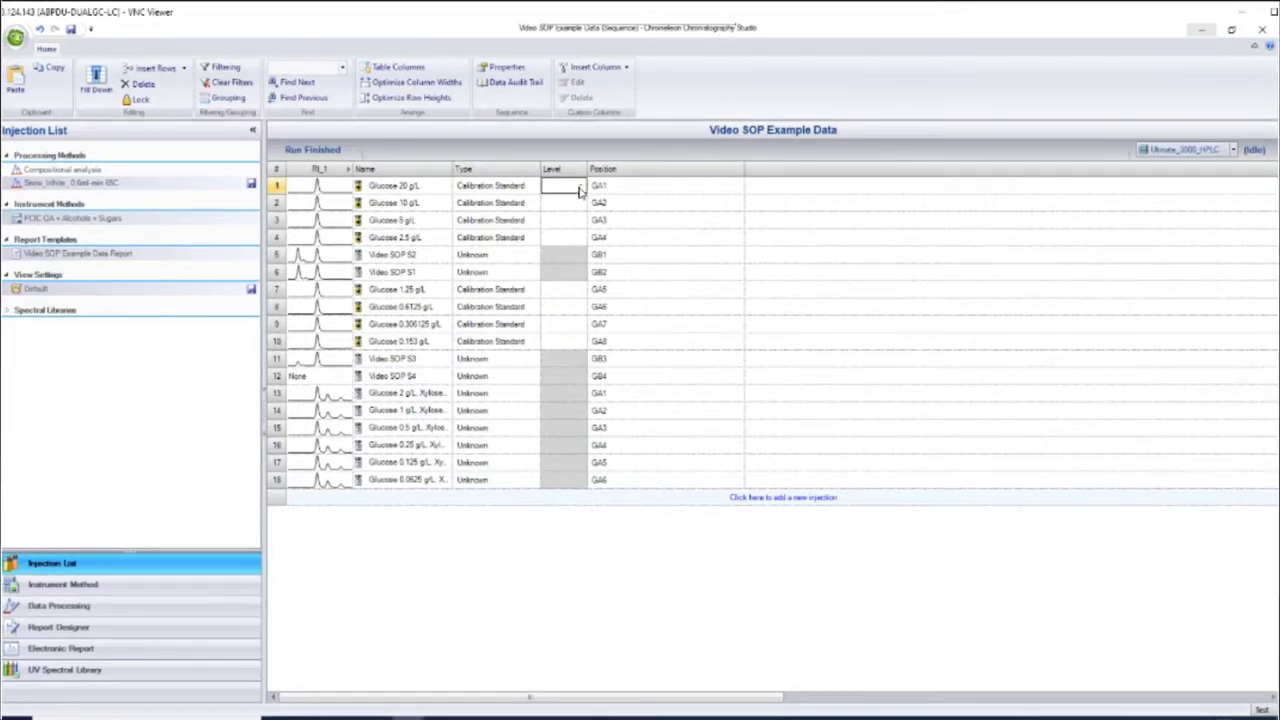
Assign calibration levels 1, 2, 3 and 4 to the Glucose 20, 10, 5 and 2.5 g/L injections
left_click(577, 183)
left_click(572, 199)
left_click(575, 202)
left_click(580, 202)
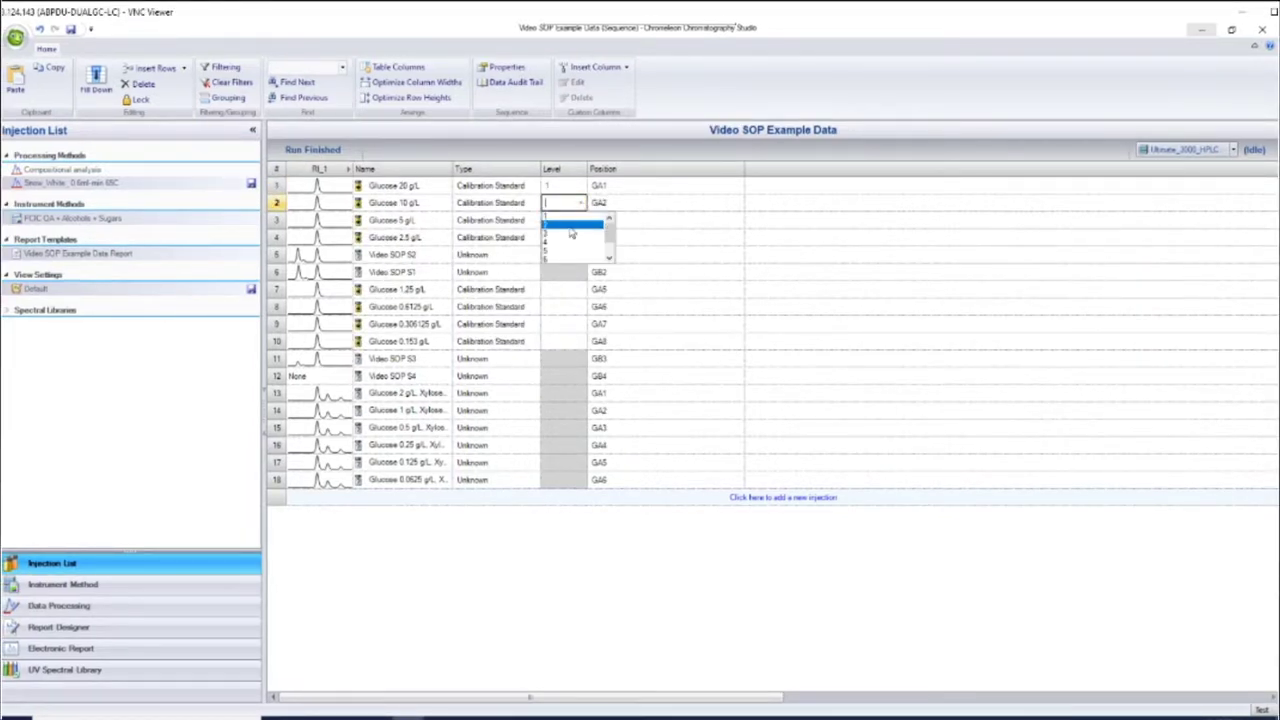
left_click(571, 226)
left_click(575, 219)
left_click(580, 219)
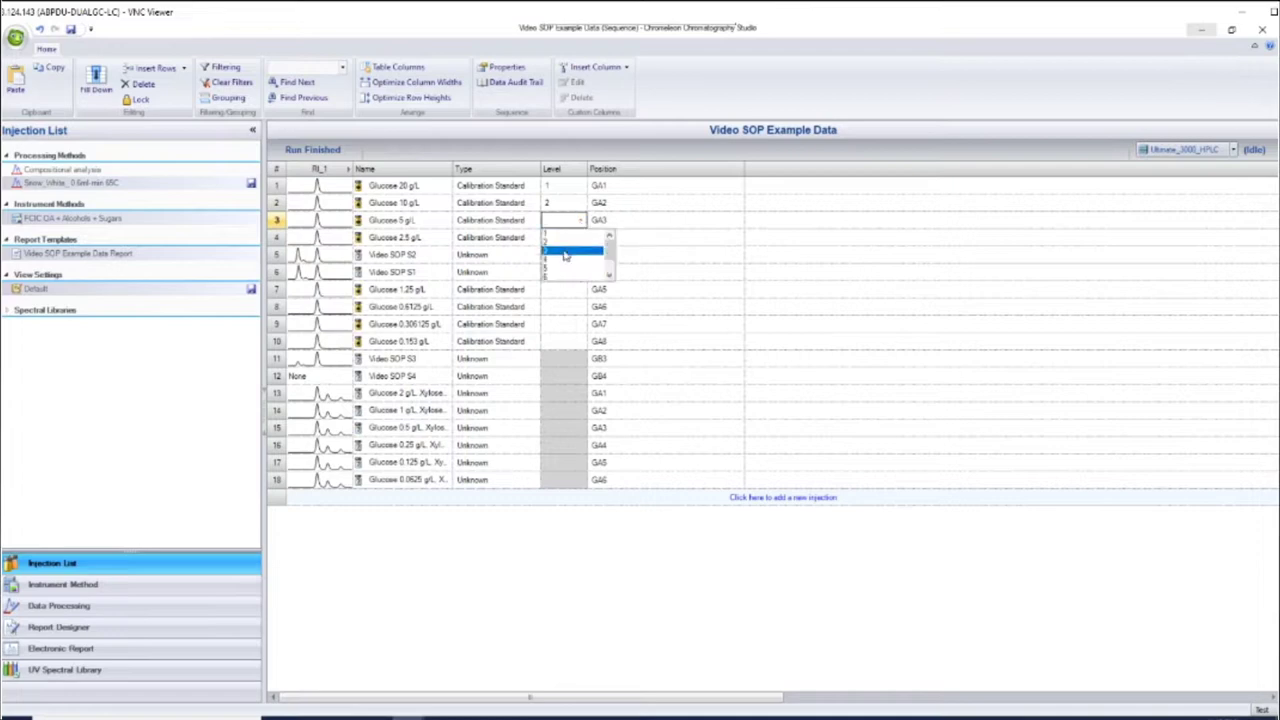
left_click(565, 250)
left_click(575, 237)
left_click(580, 237)
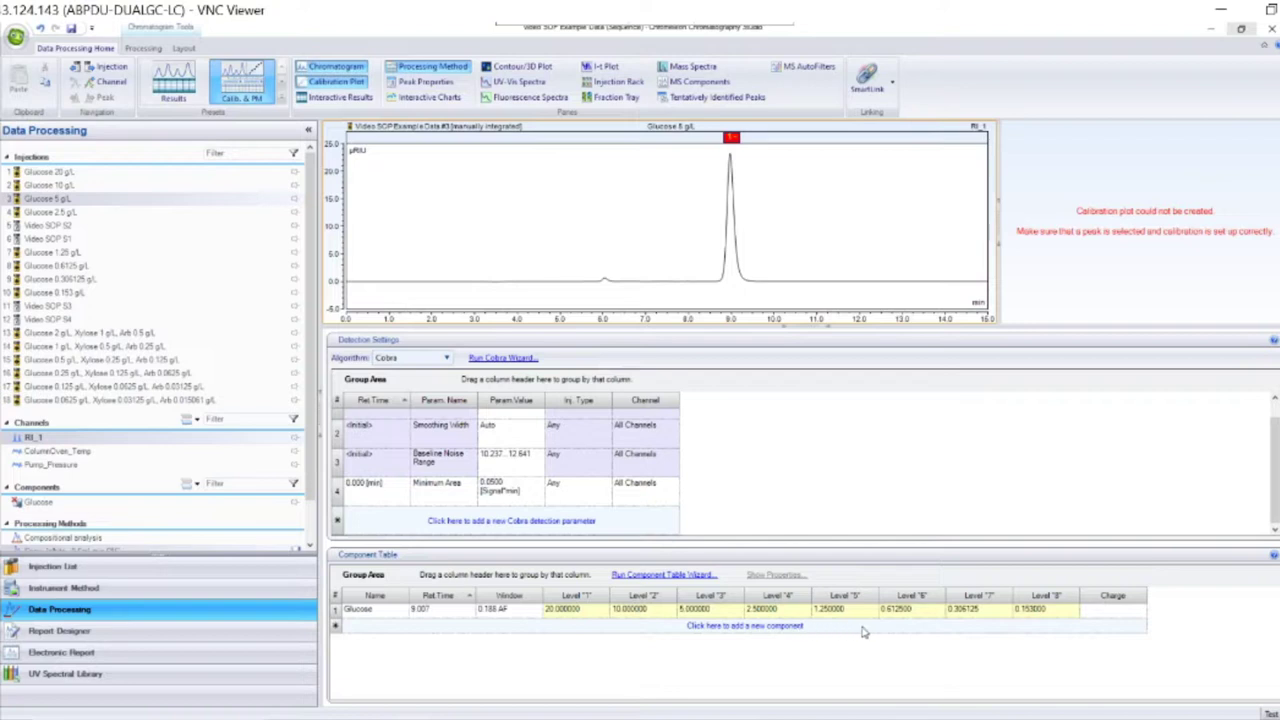
Edit the level 1 amount of the Glucose component in the component table of the processing method
left_click(592, 612)
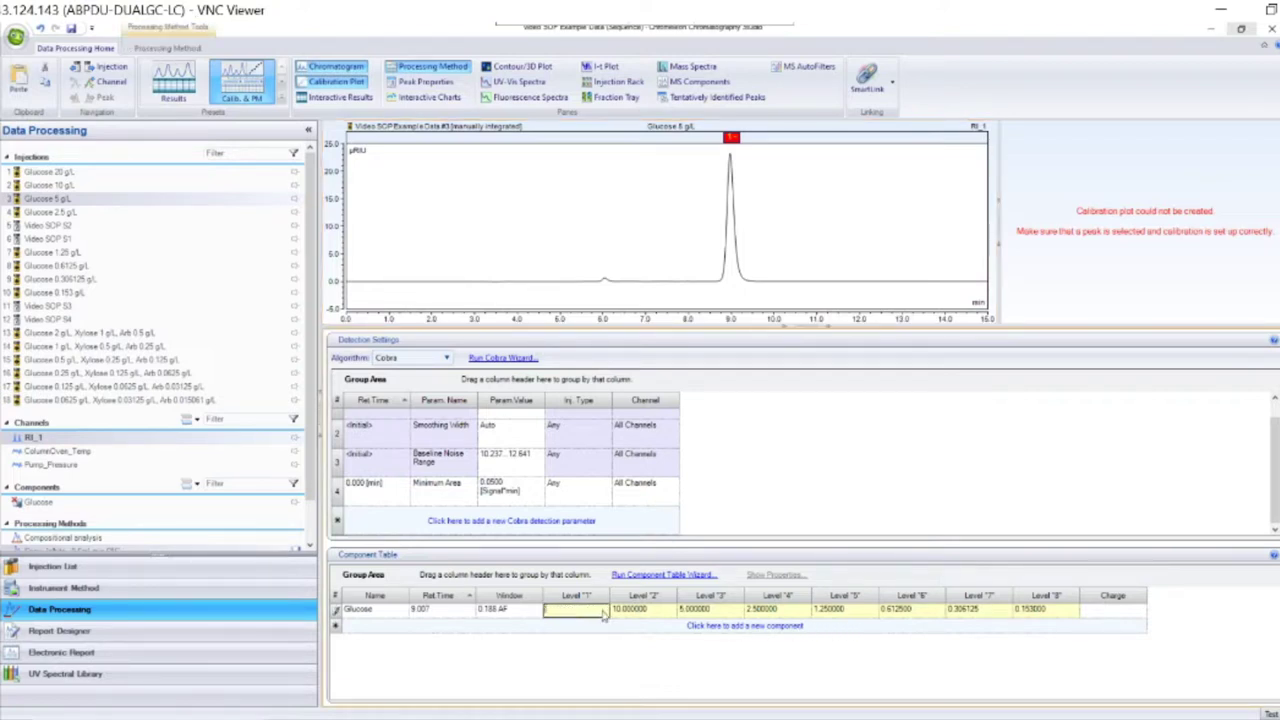
key("Return")
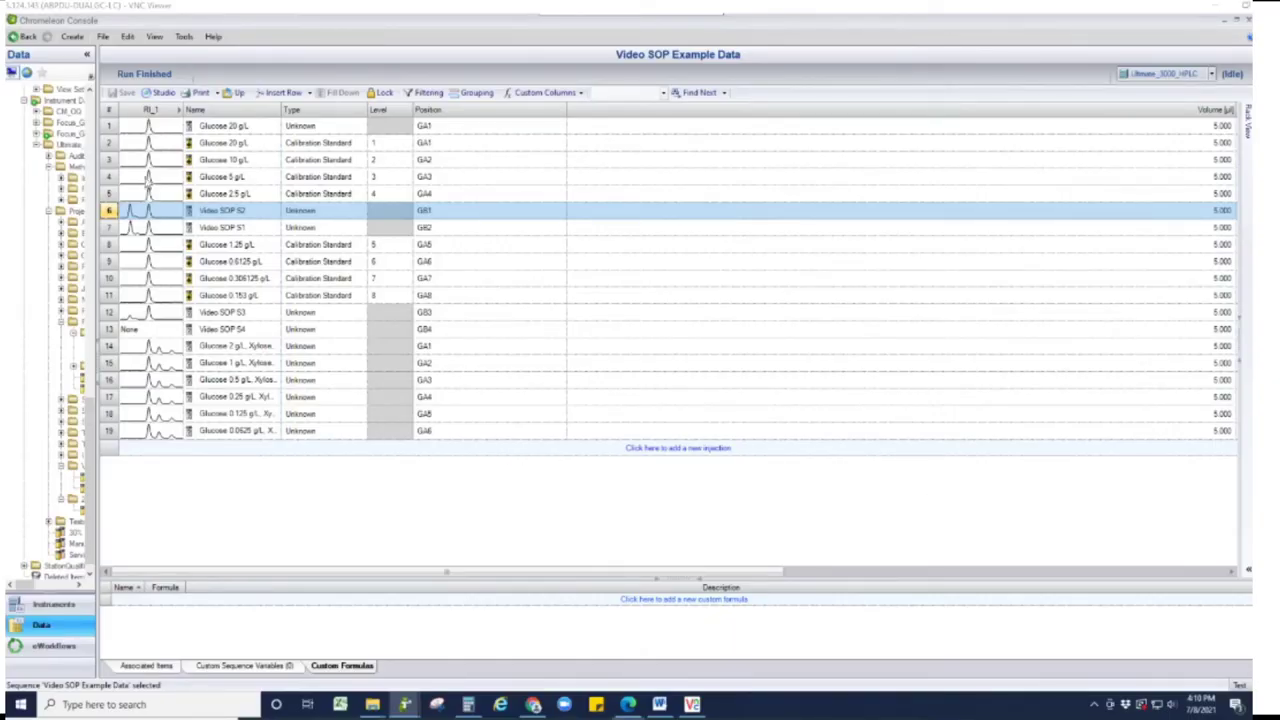
Create a report template from the Default template and save it in the sequence as "Video SOP Example Data Report"
left_click(76, 37)
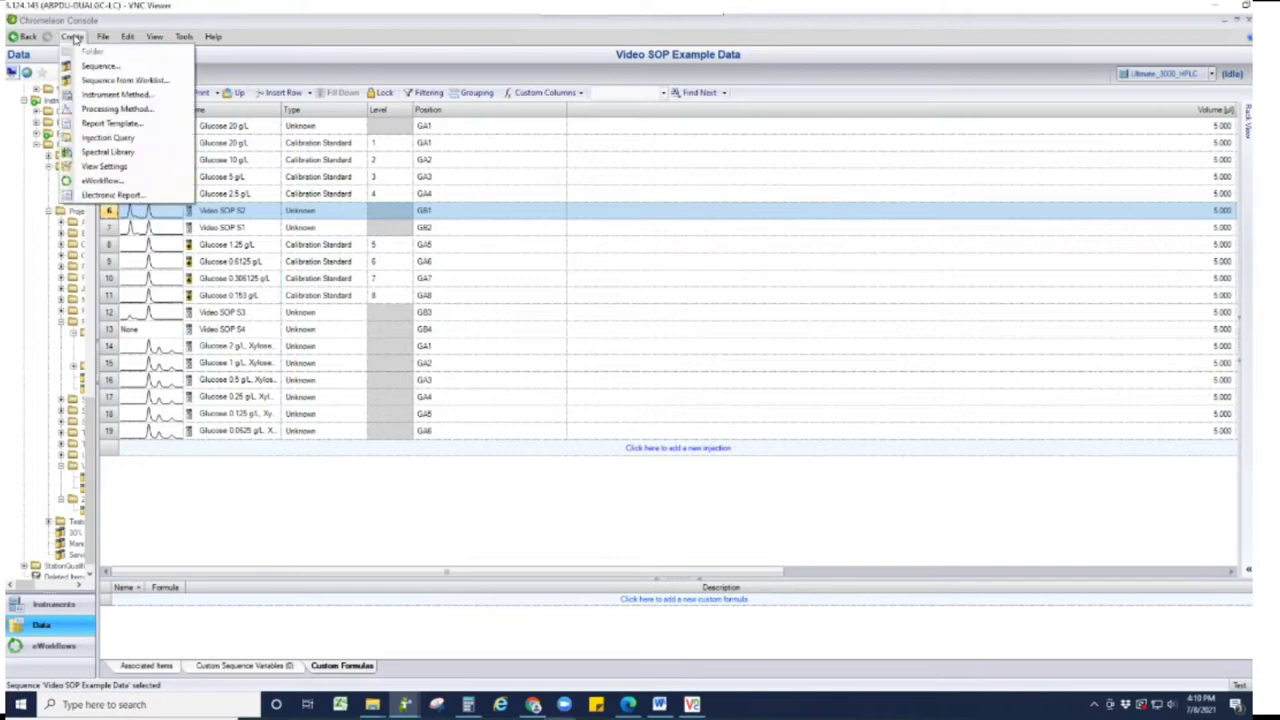
left_click(87, 124)
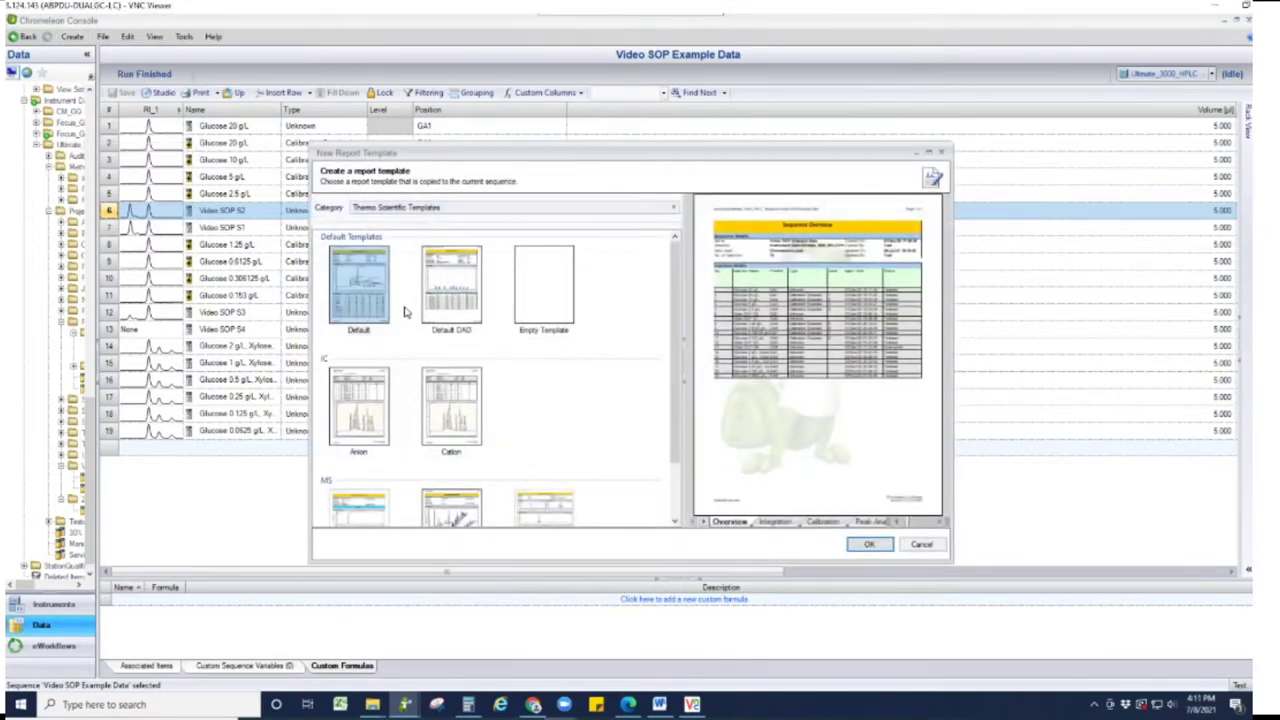
left_click(362, 302)
left_click(870, 545)
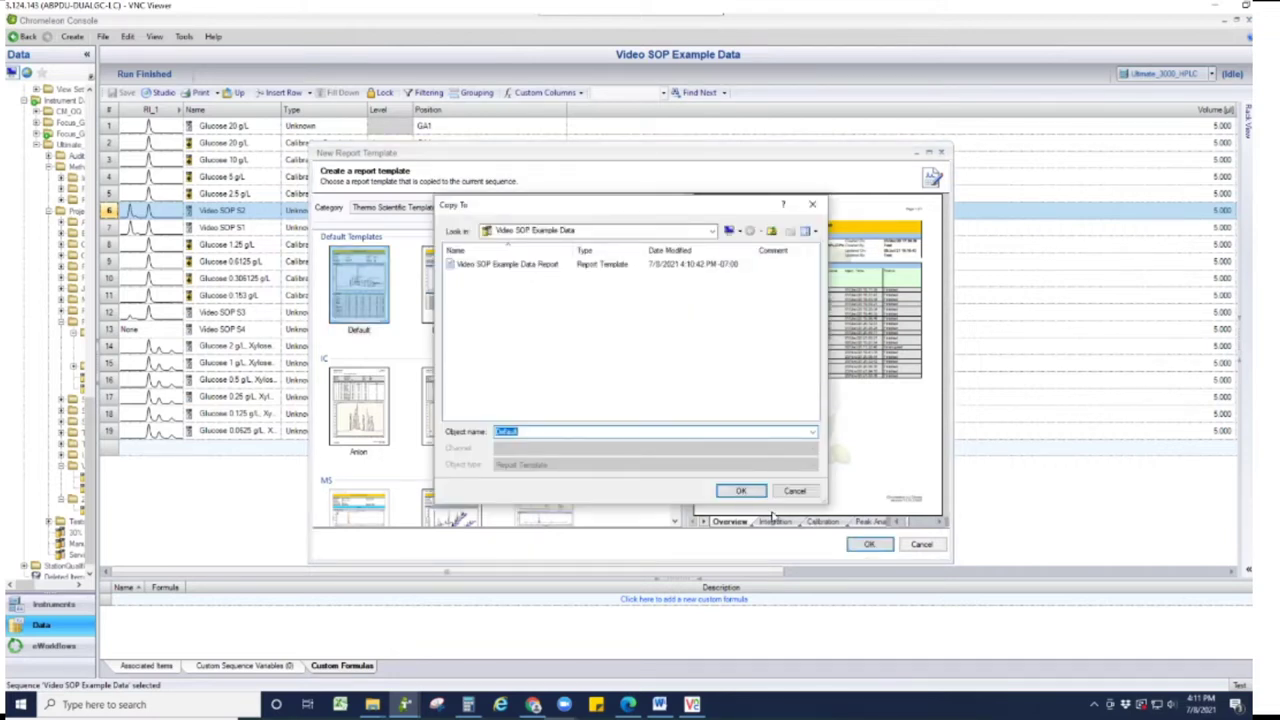
type("V")
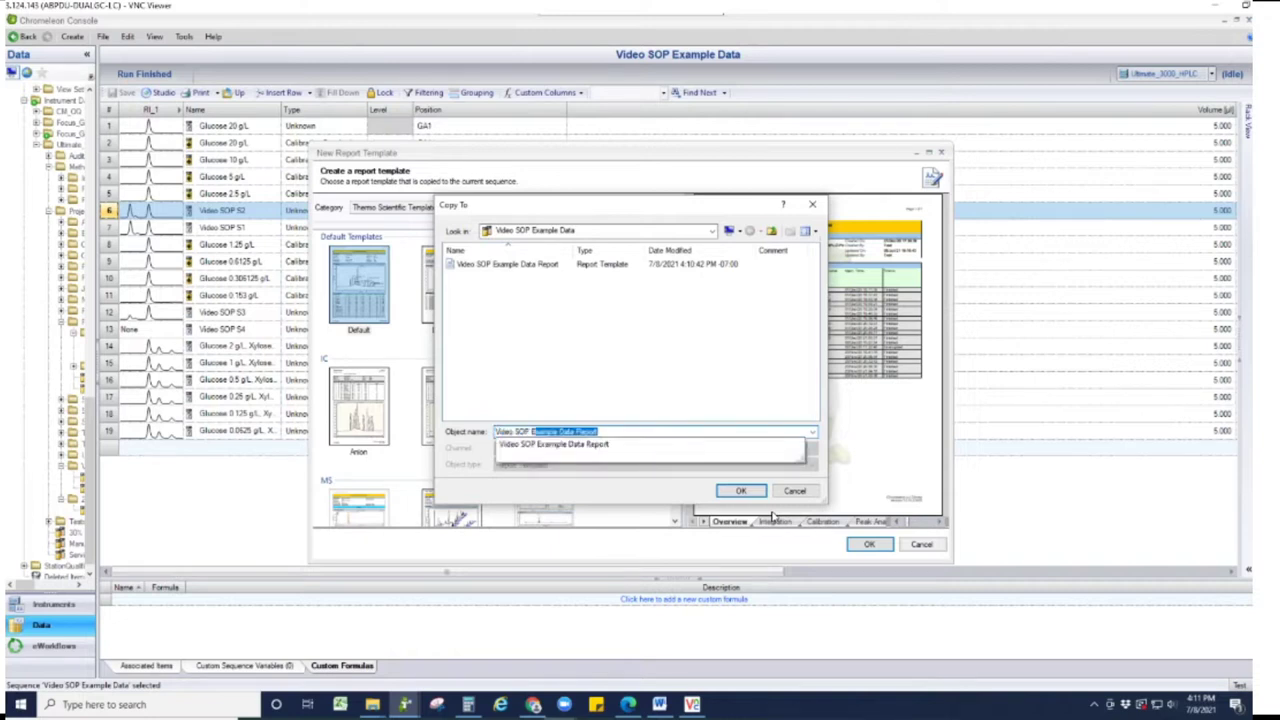
type("ideo SOP Example Data Report")
key("Return")
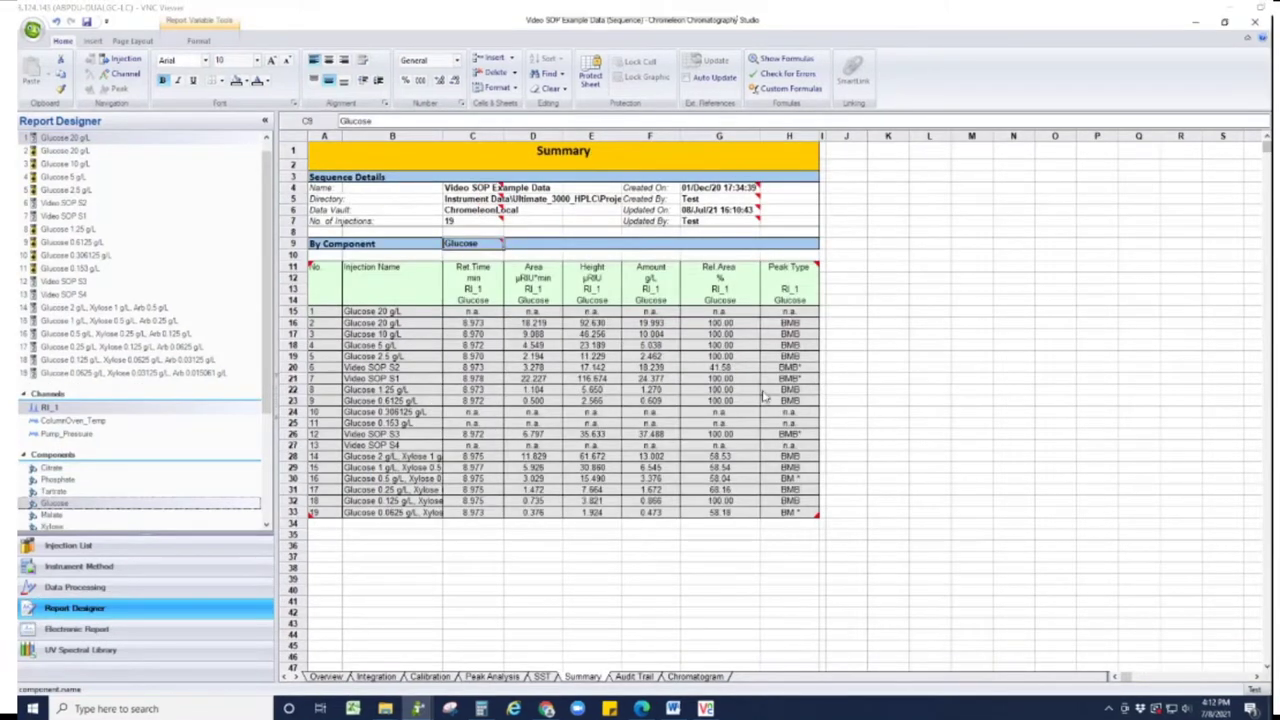
Change the formula of the Area column in the report's Summary table to the peak results variable Height (peak.height)
right_click(537, 289)
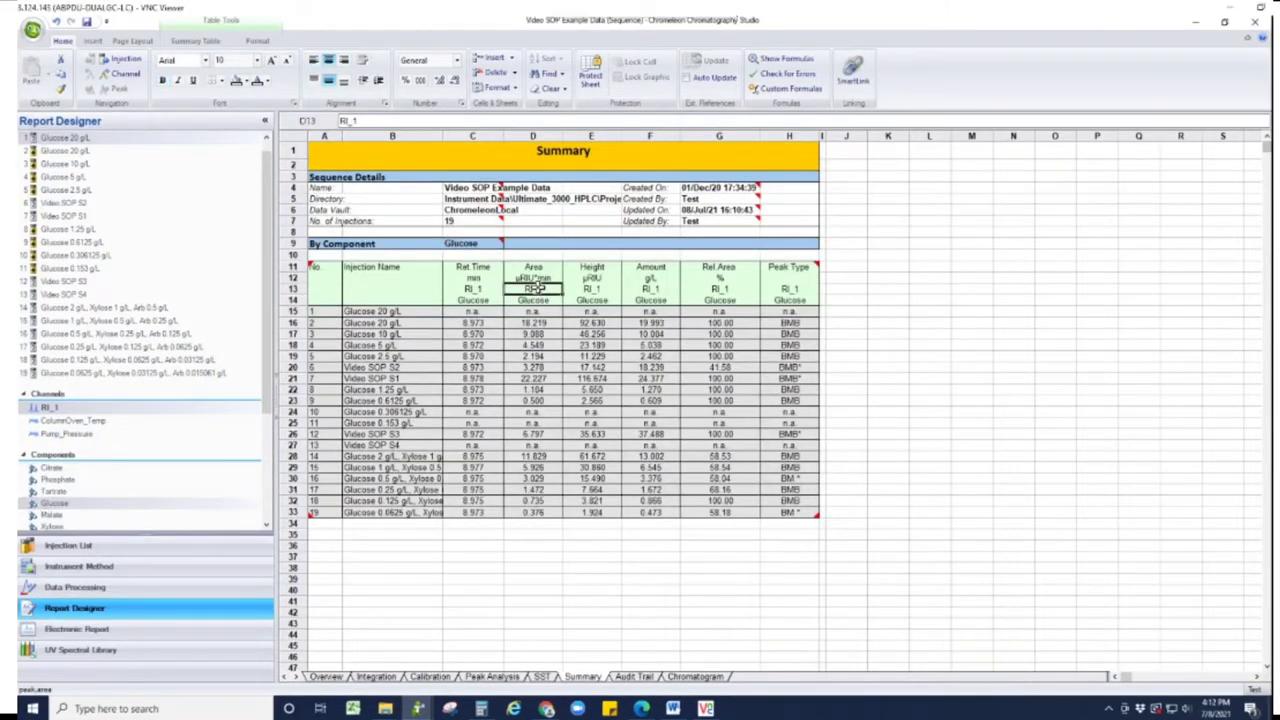
left_click(558, 348)
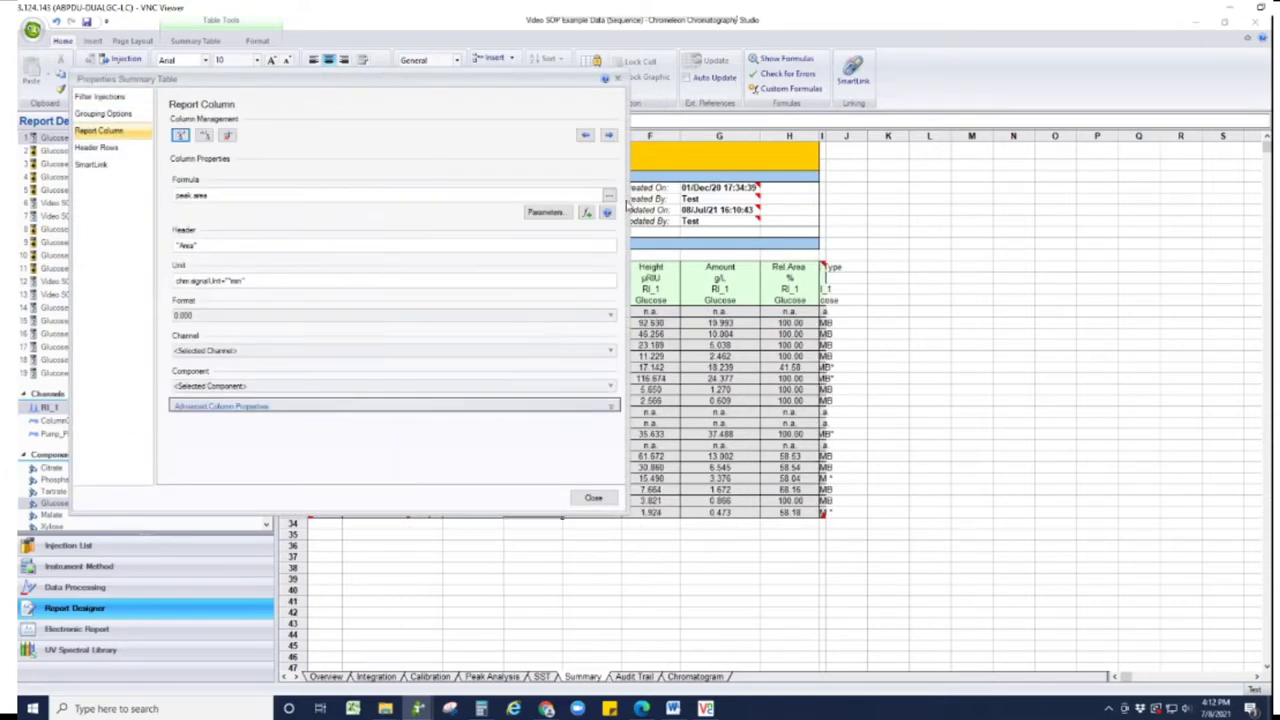
left_click(610, 196)
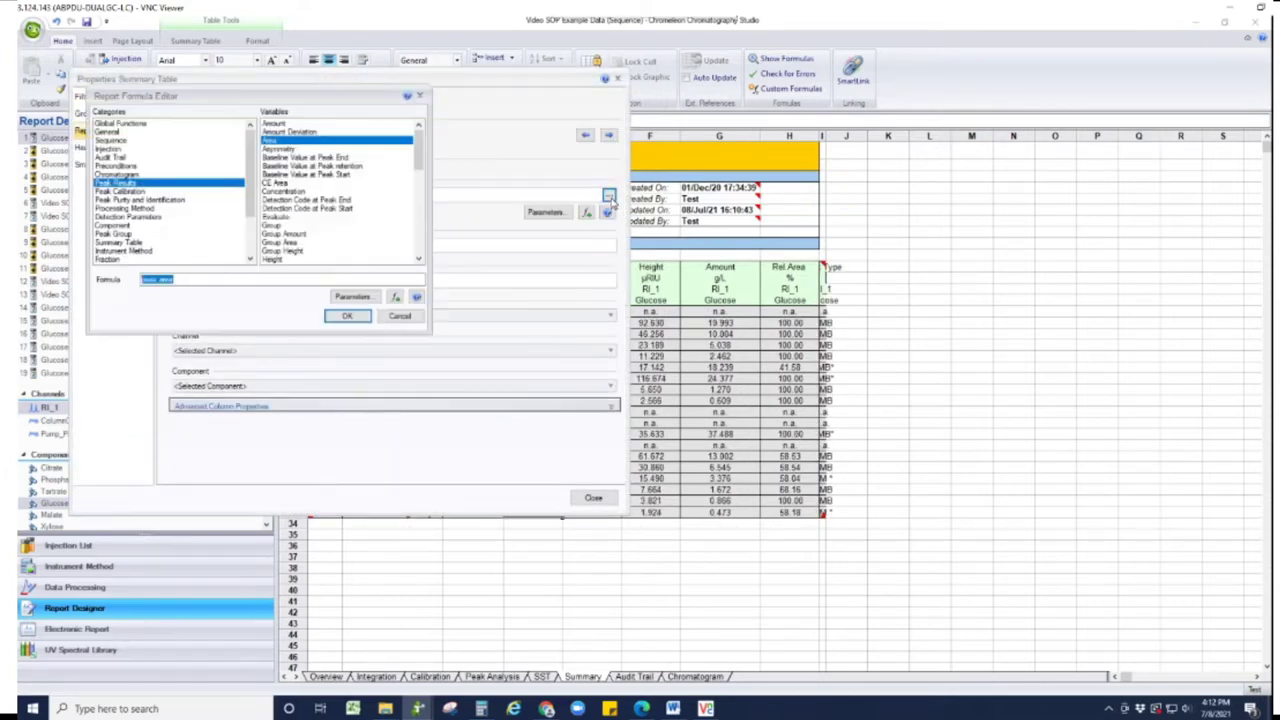
left_click(419, 259)
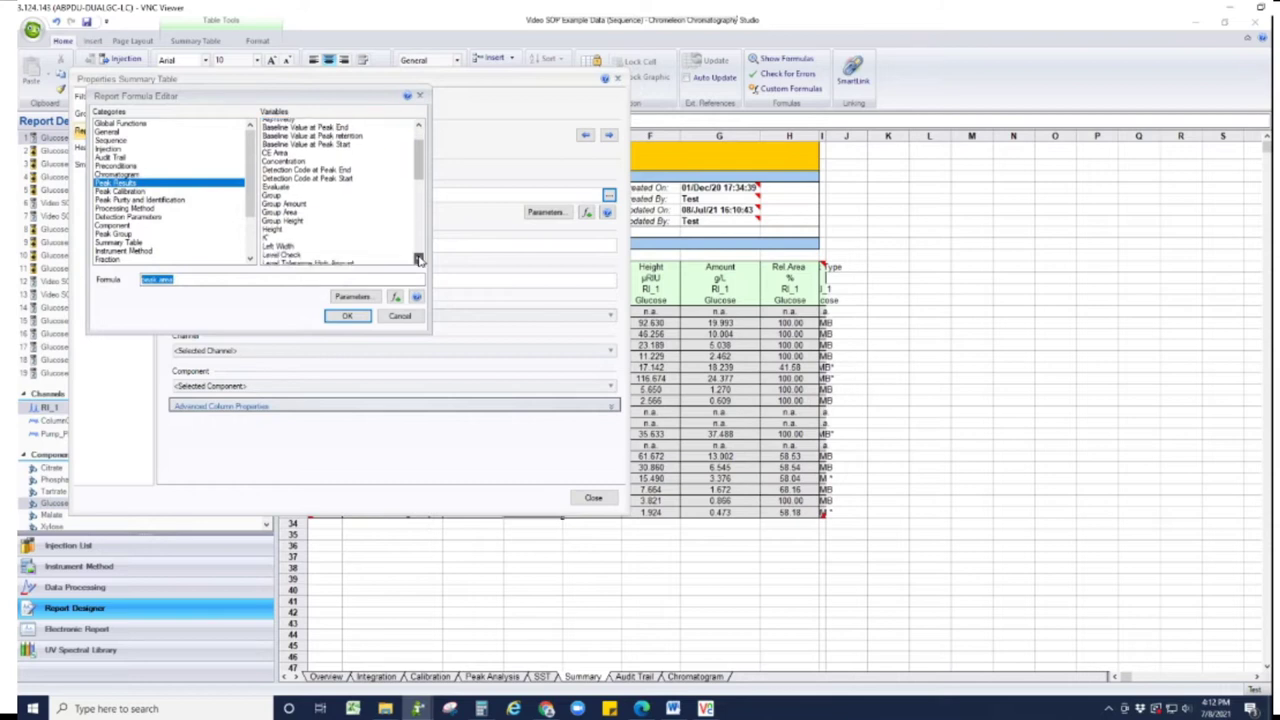
left_click(419, 259)
left_click(285, 216)
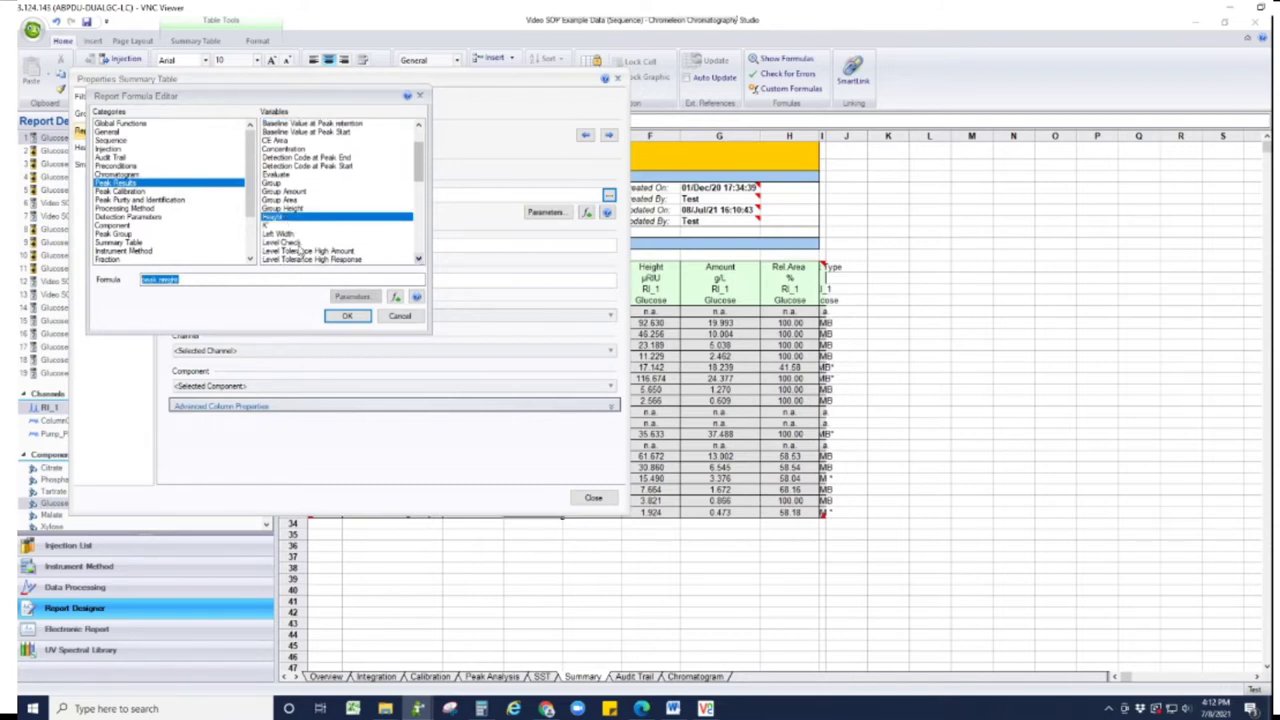
left_click(346, 316)
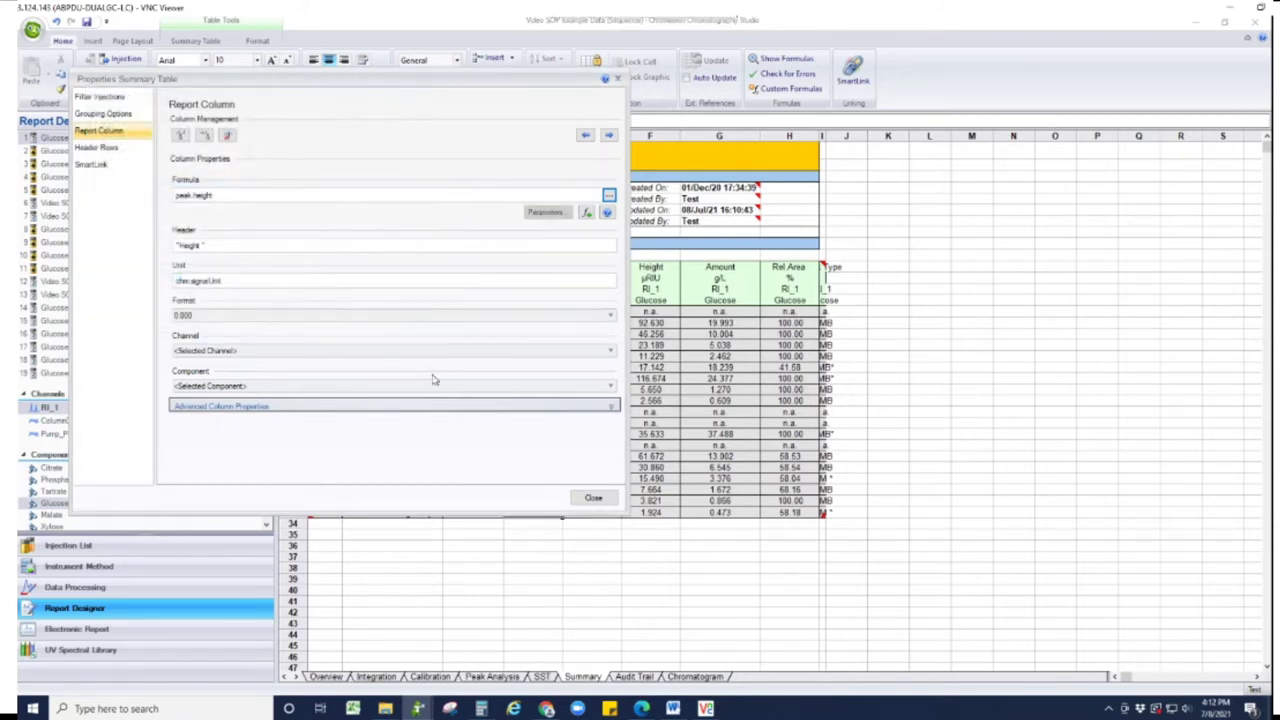
Set the component of the Summary table's new Height column to Glucose and close the table properties
left_click(611, 387)
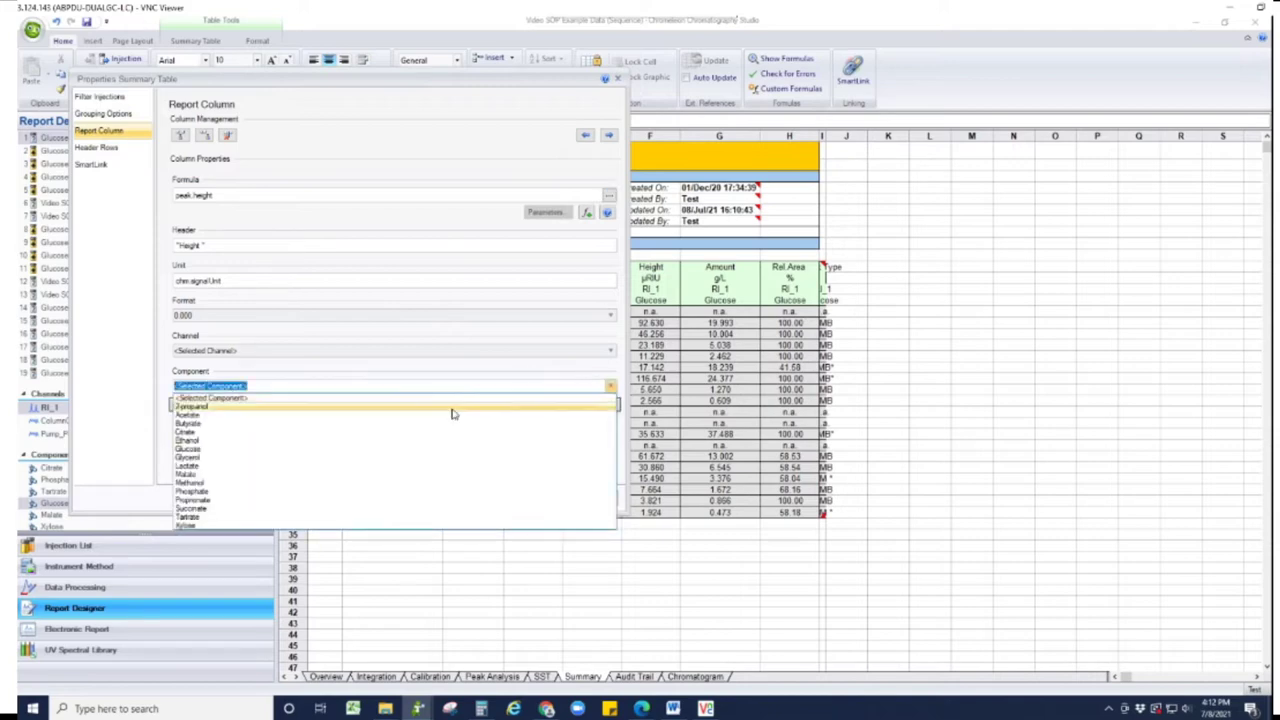
left_click(429, 449)
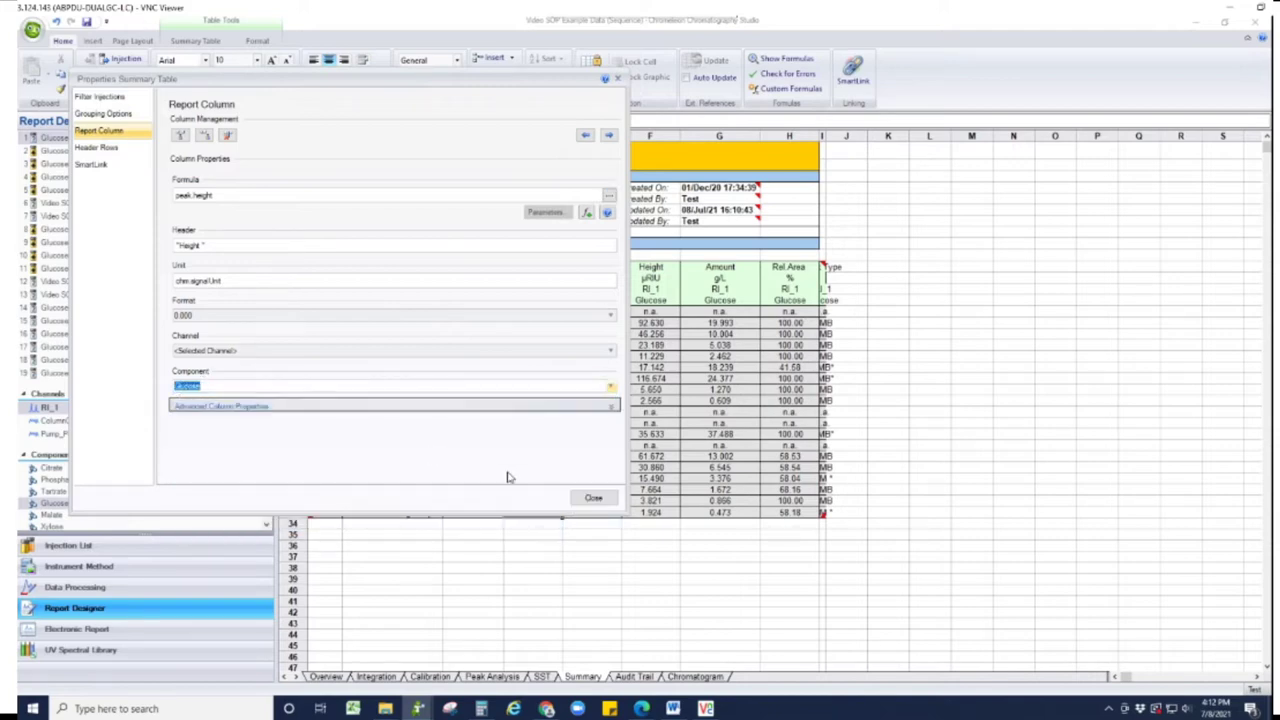
left_click(593, 498)
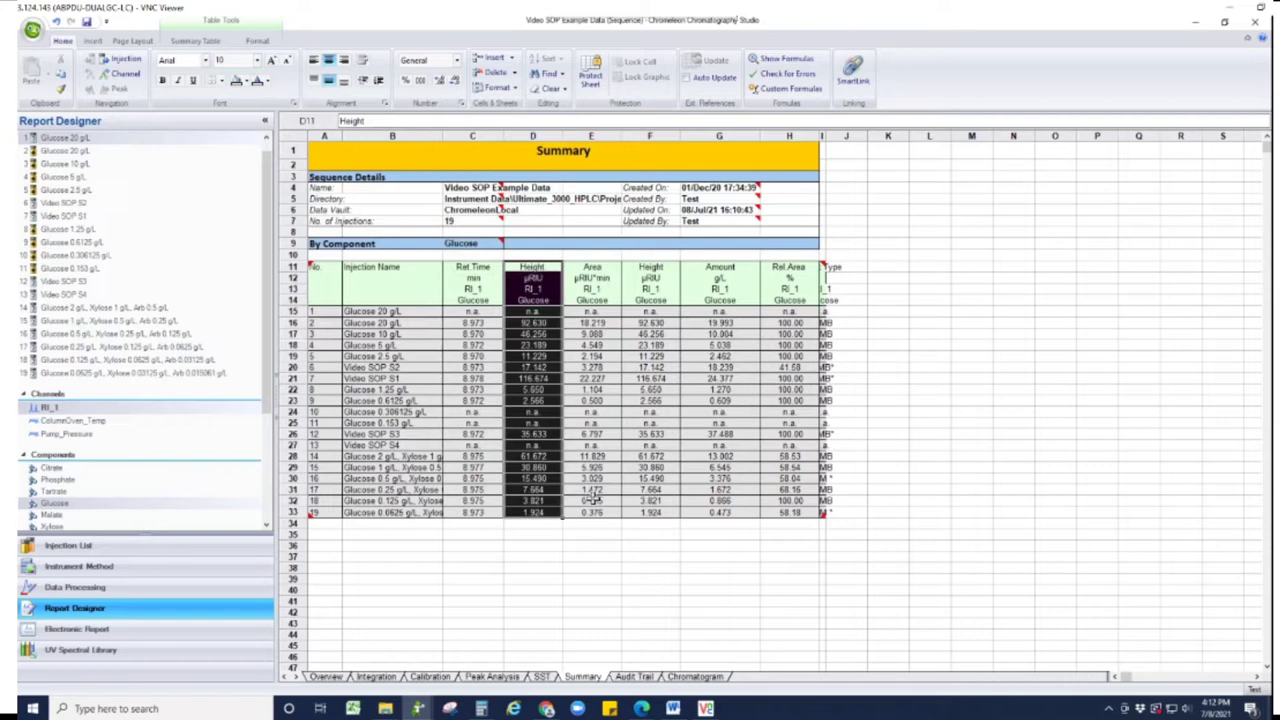
left_click(522, 296)
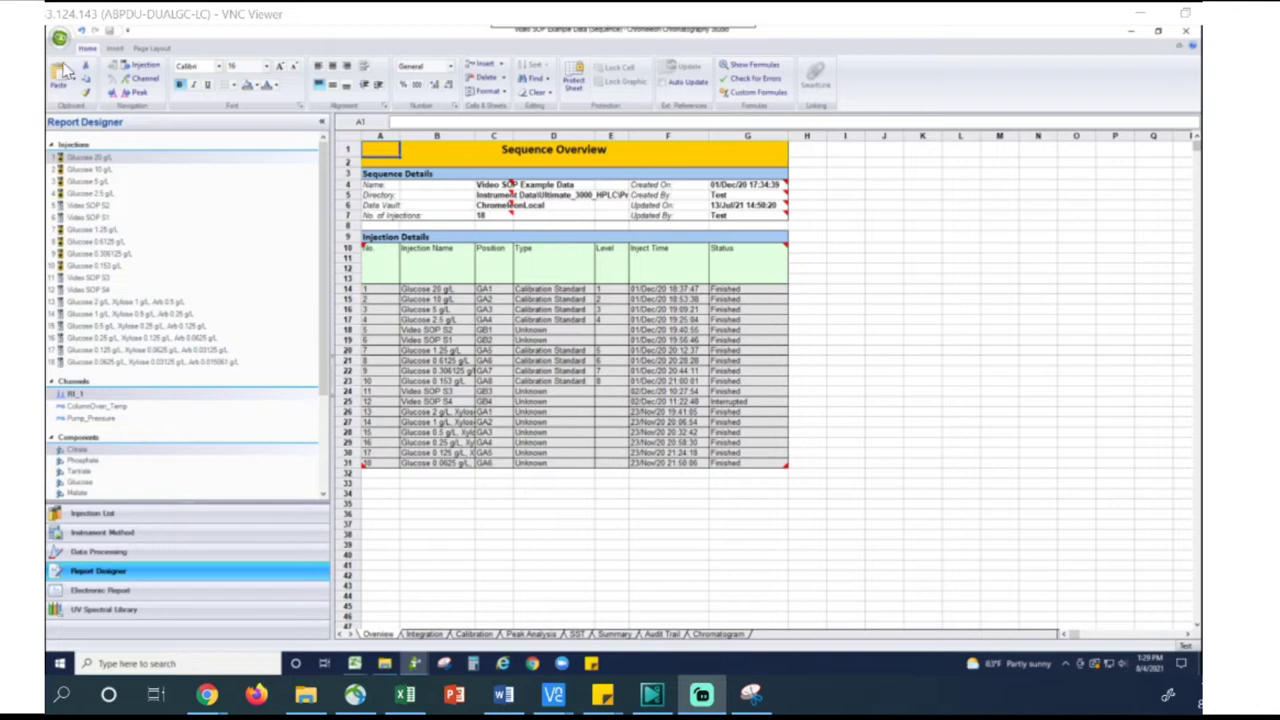
Open the export settings for the Video SOP Example Data report
left_click(58, 38)
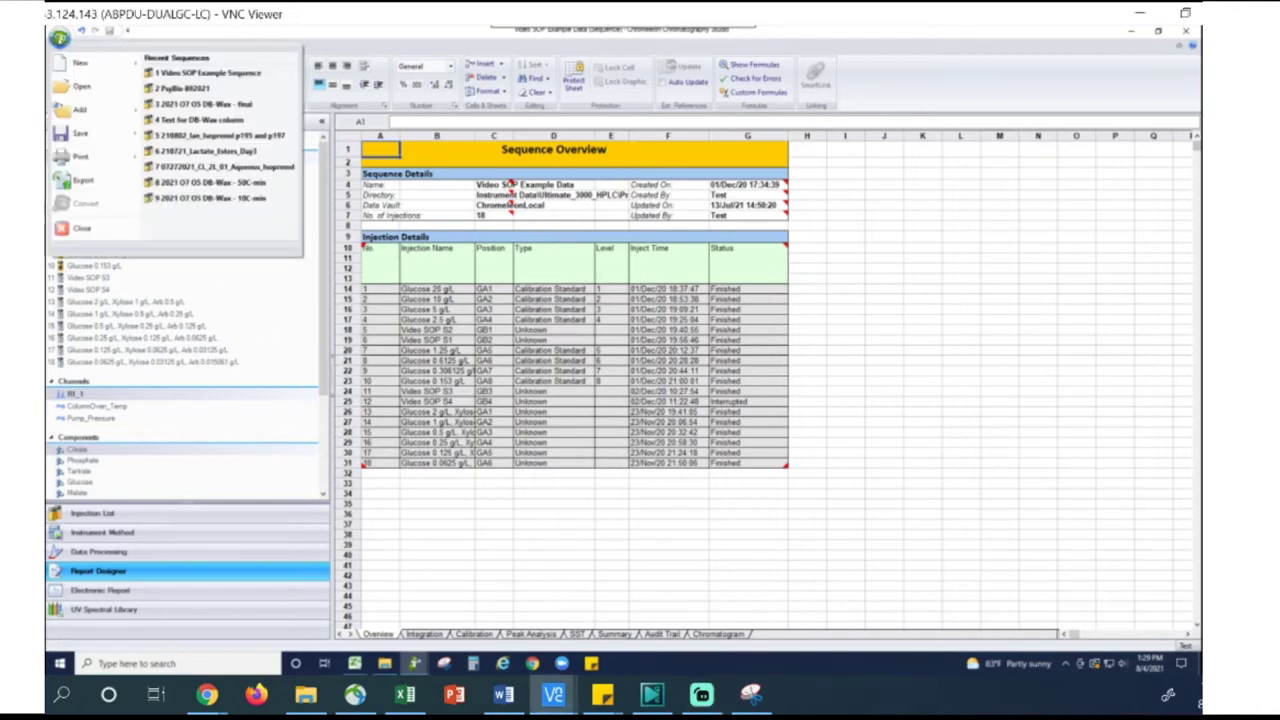
left_click(82, 180)
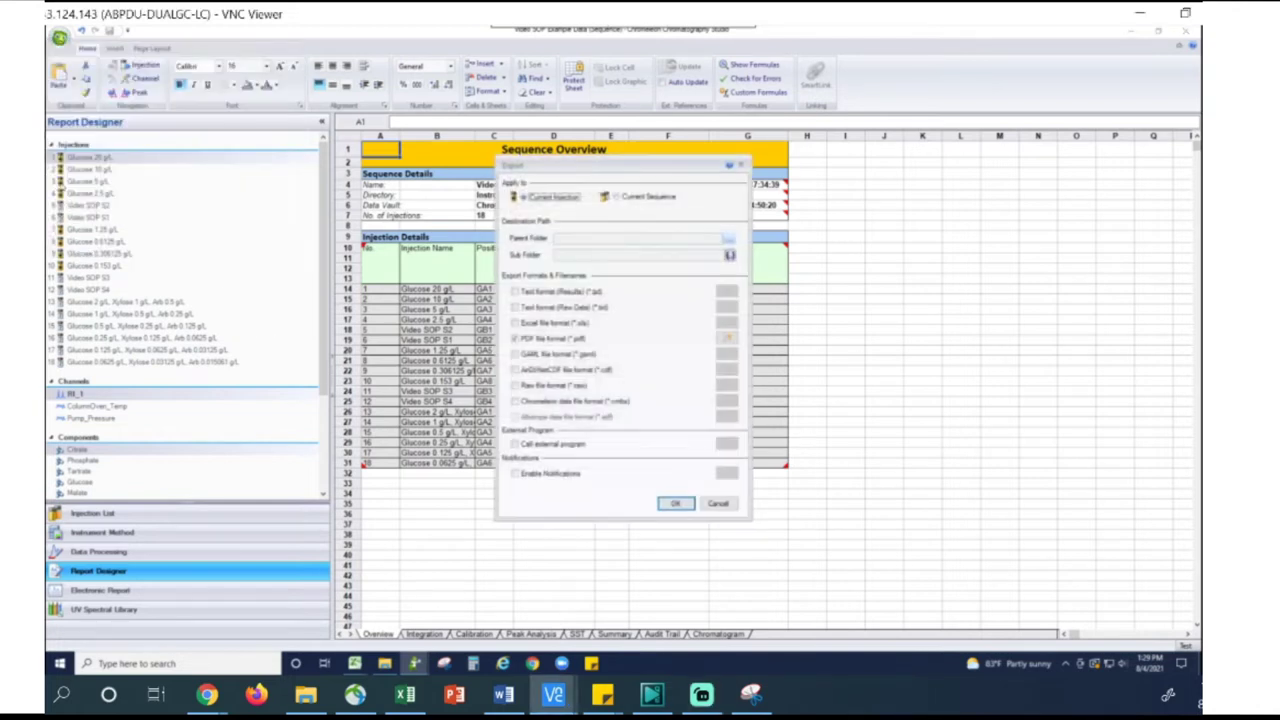